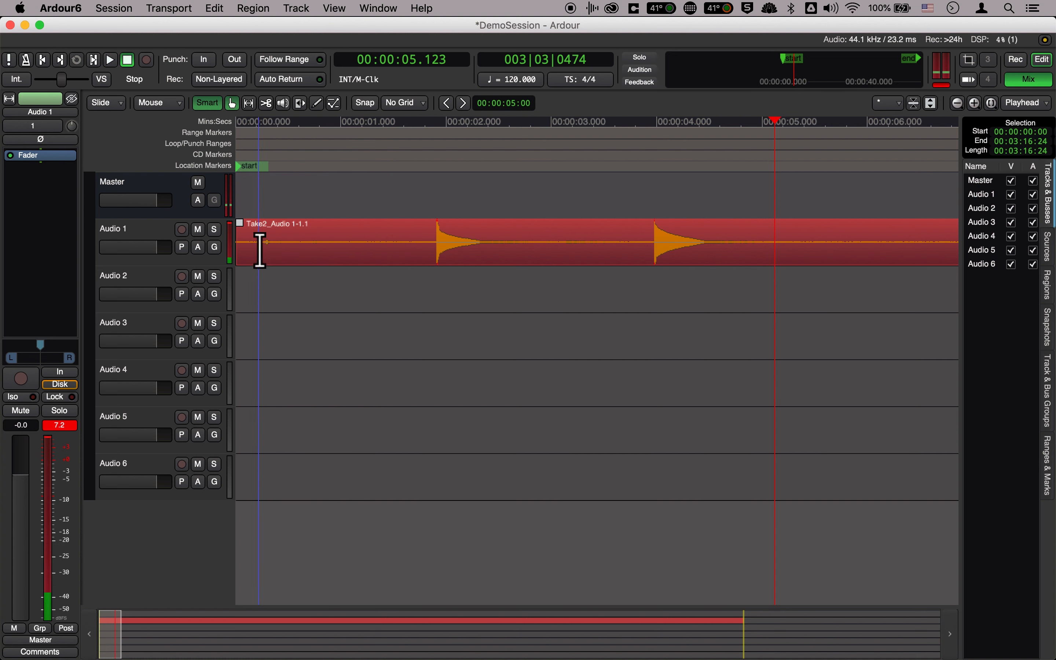
- Rename the recorded region on the Audio 1 track as Source
right_click(321, 252)
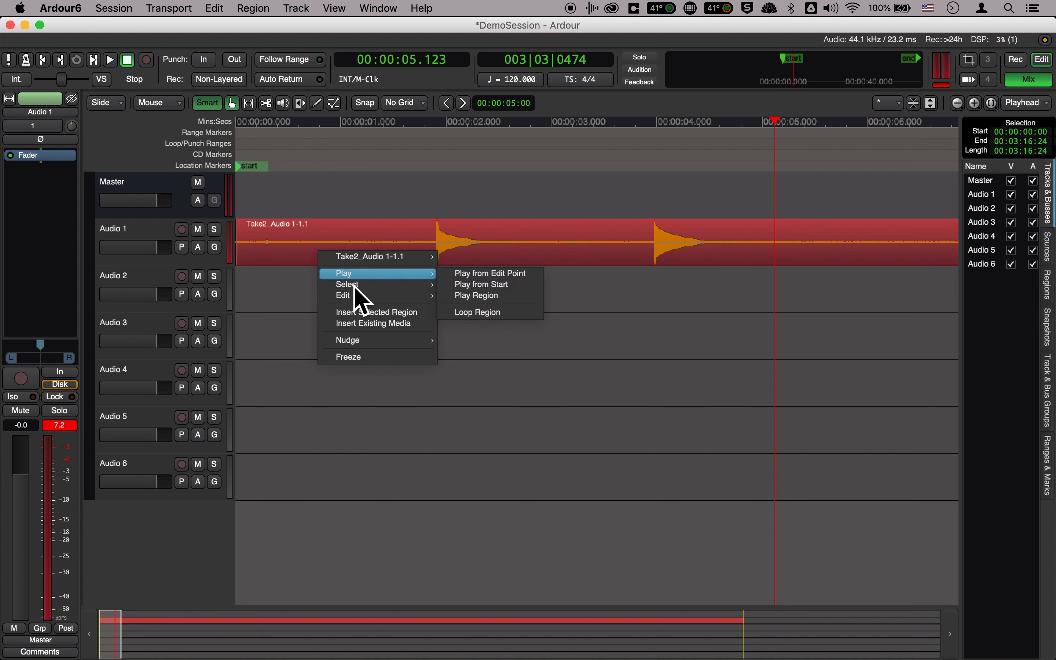
mouse_move(356, 296)
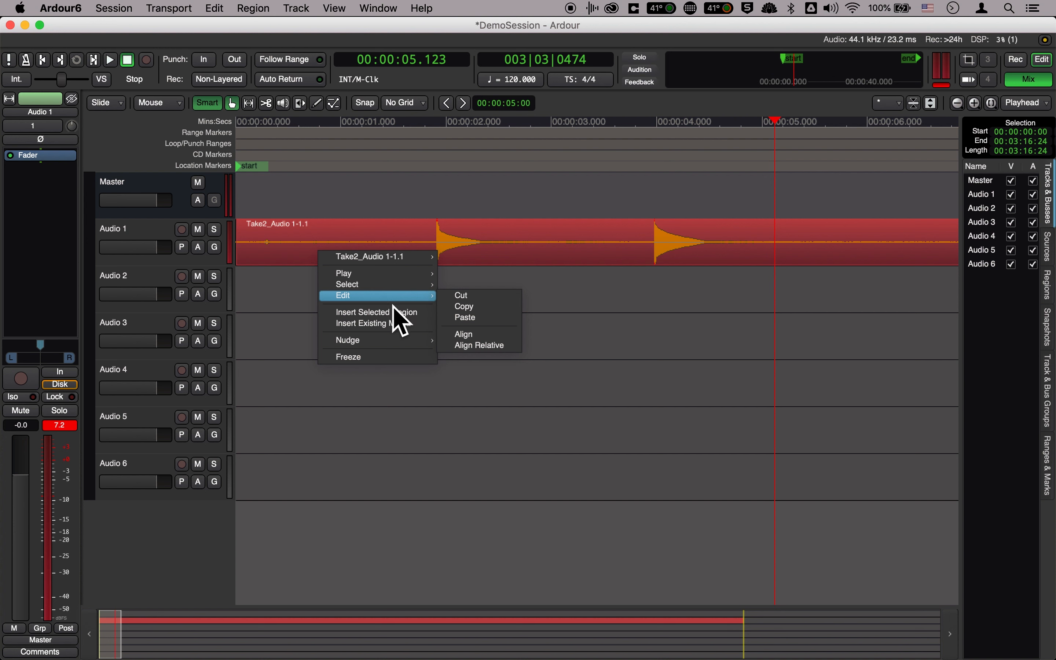
mouse_move(390, 284)
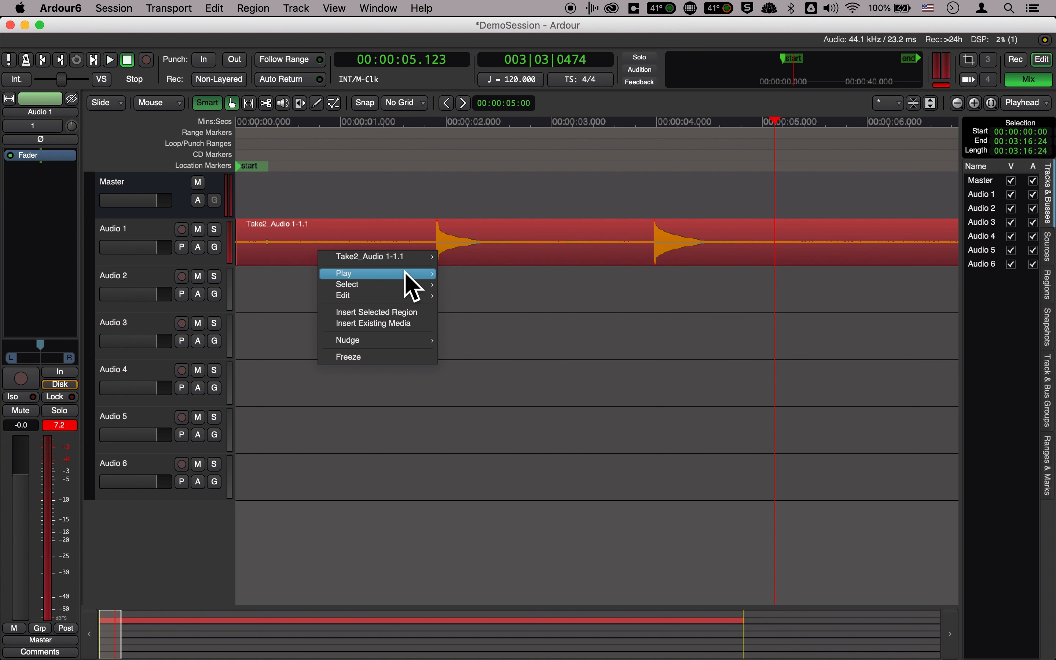
mouse_move(402, 261)
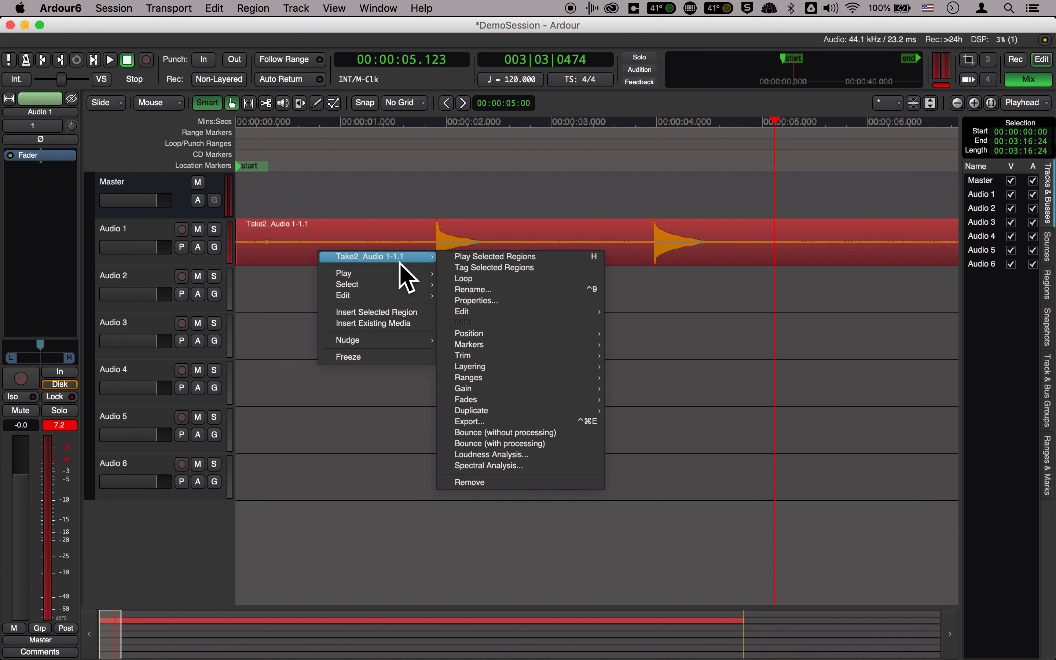
click(502, 294)
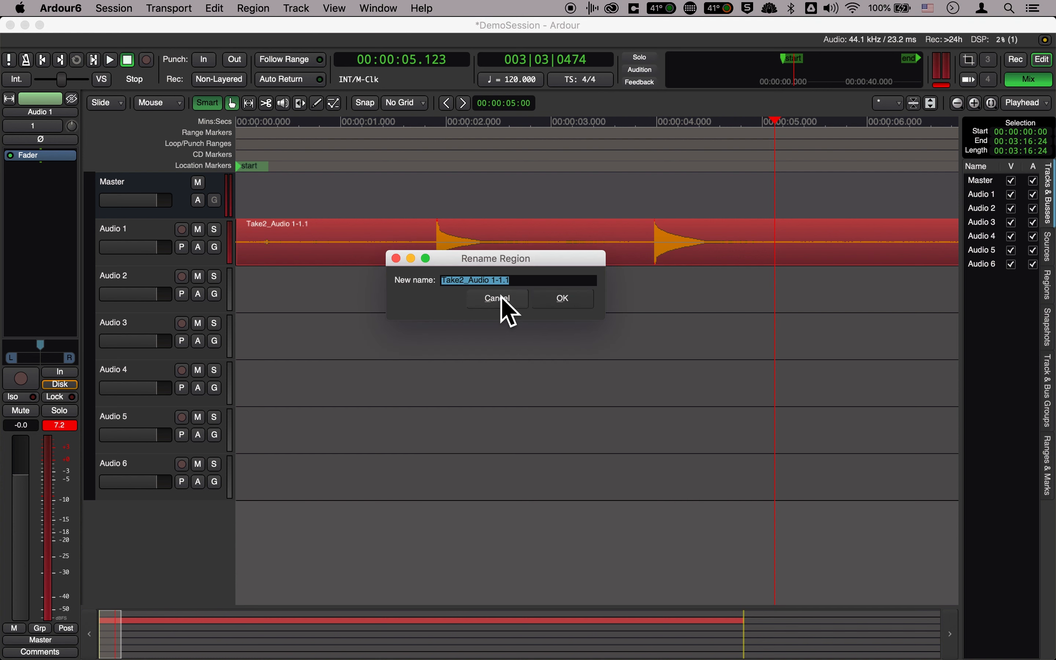
text(Source)
click(562, 302)
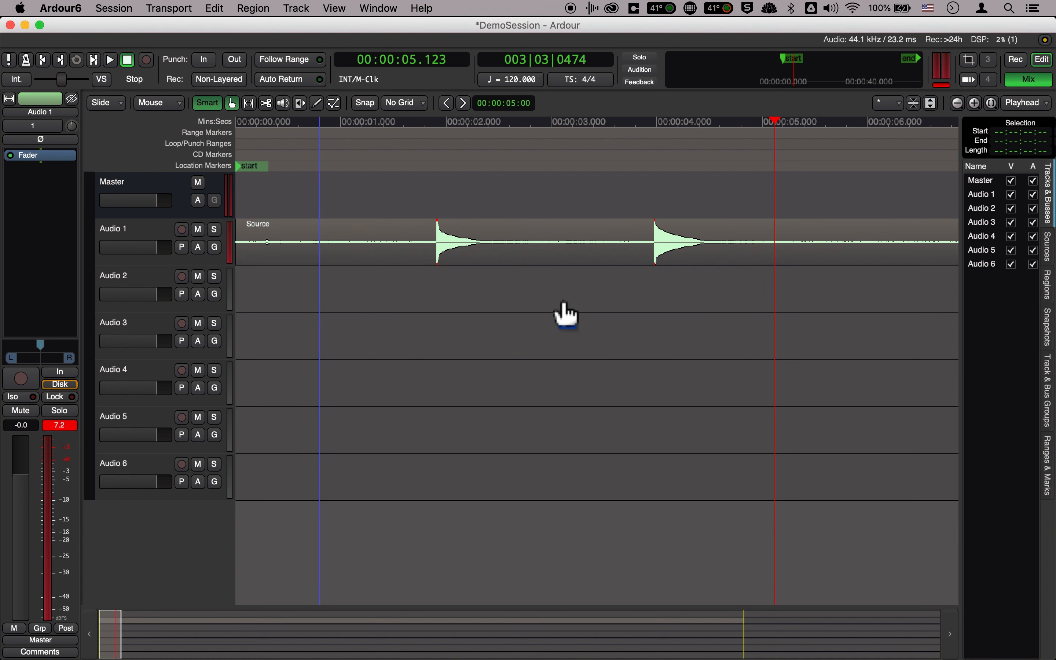
- Rename the Audio 1 track as Source
double_click(123, 231)
text(Source)
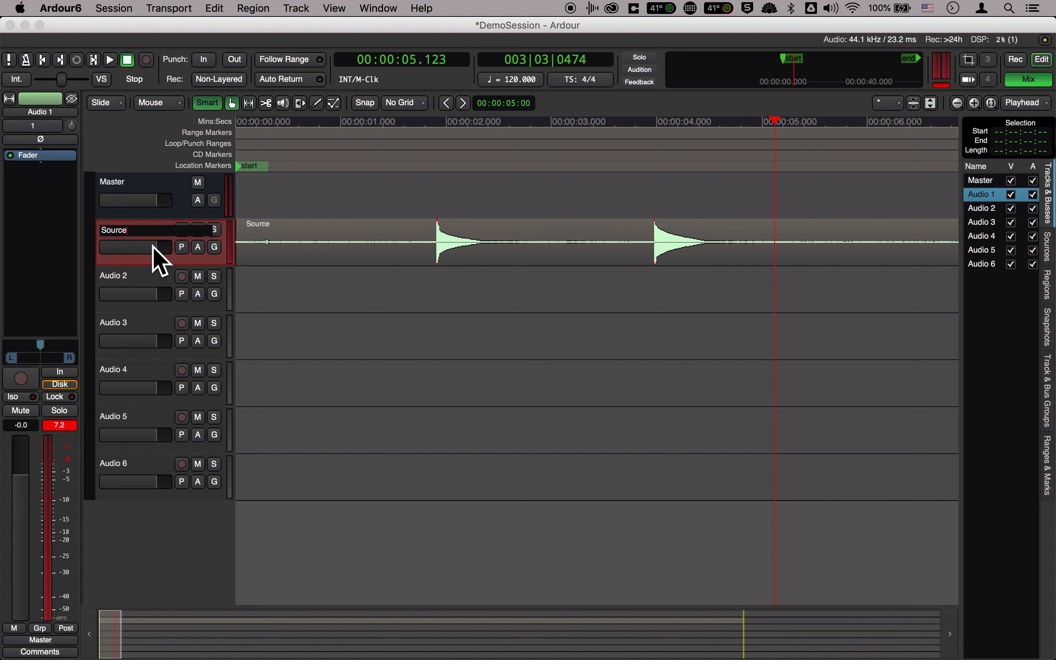
key(Return)
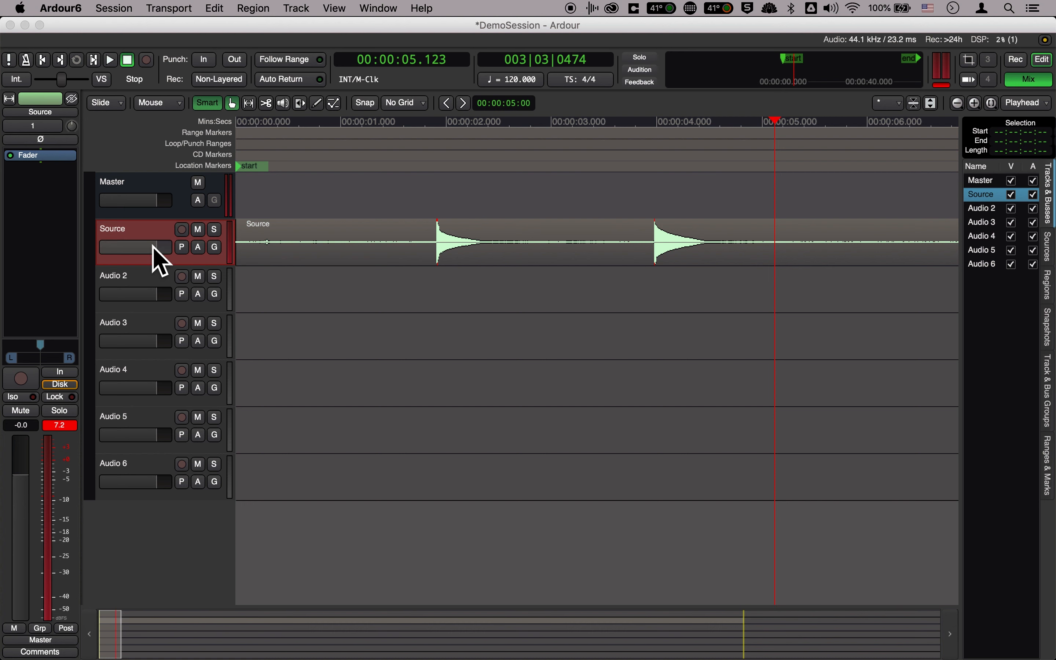
- Select the Source region and play it from just before its first hit, at about 1.8 seconds
key(super+Tab)
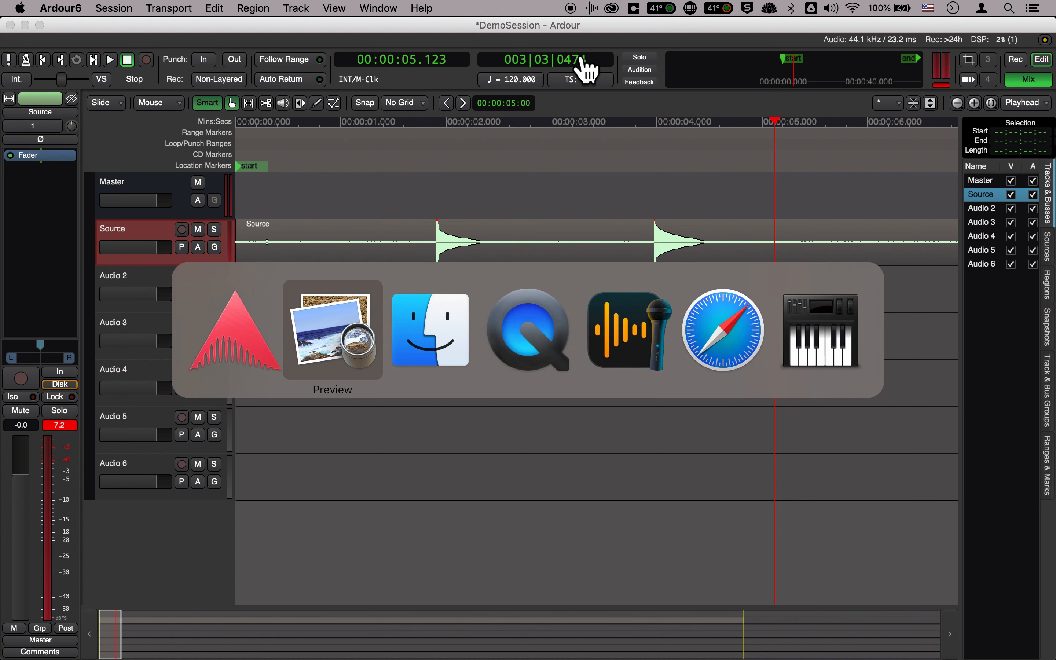
key(super+Tab)
click(619, 247)
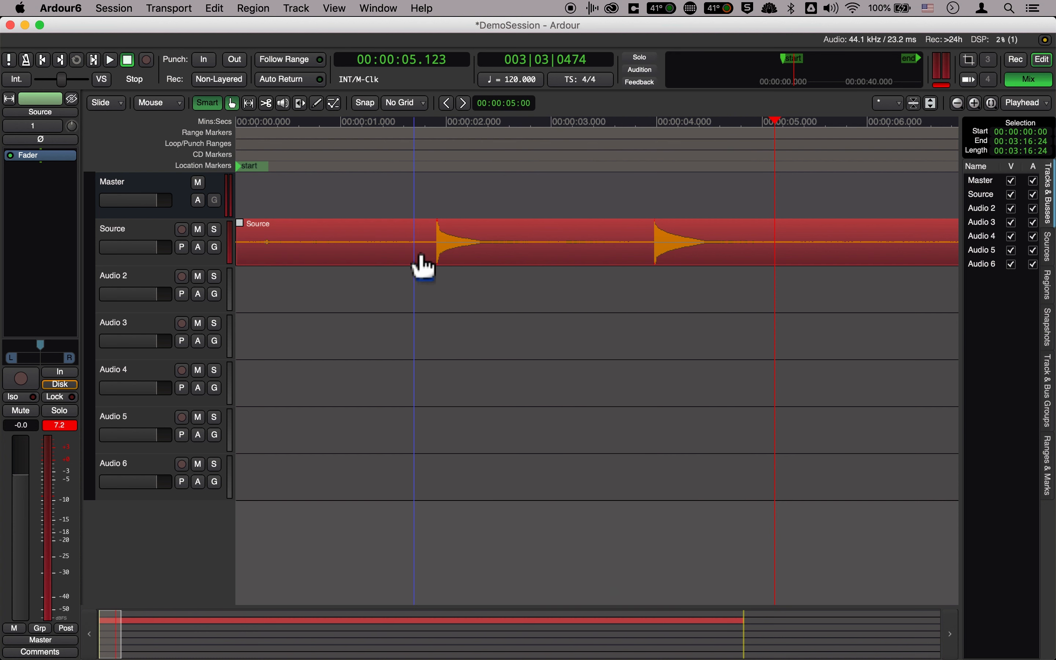
click(429, 132)
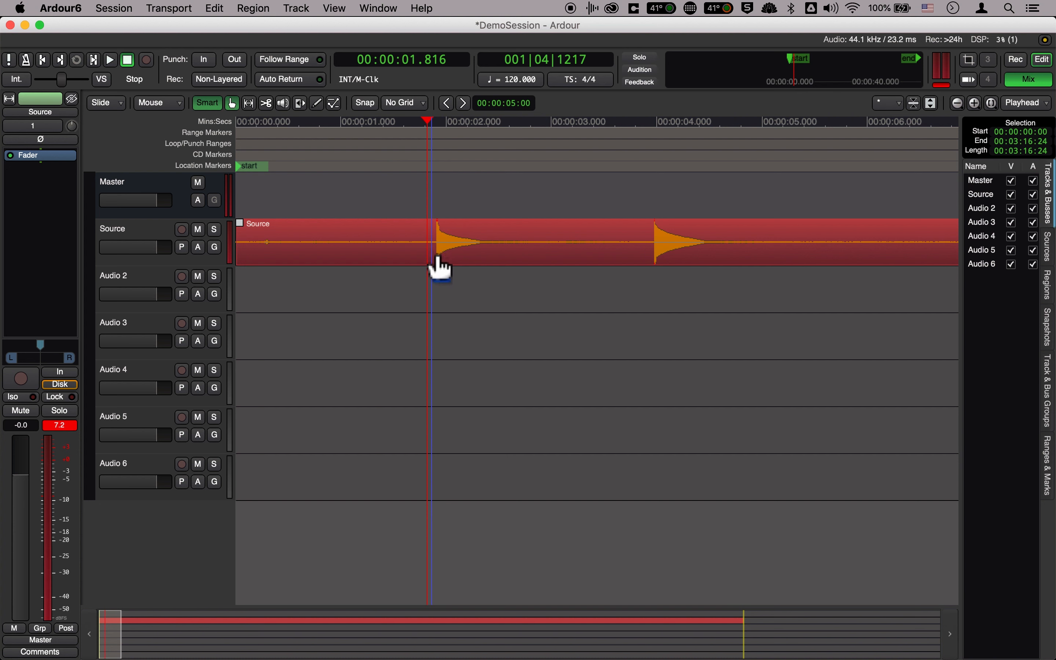
key(space)
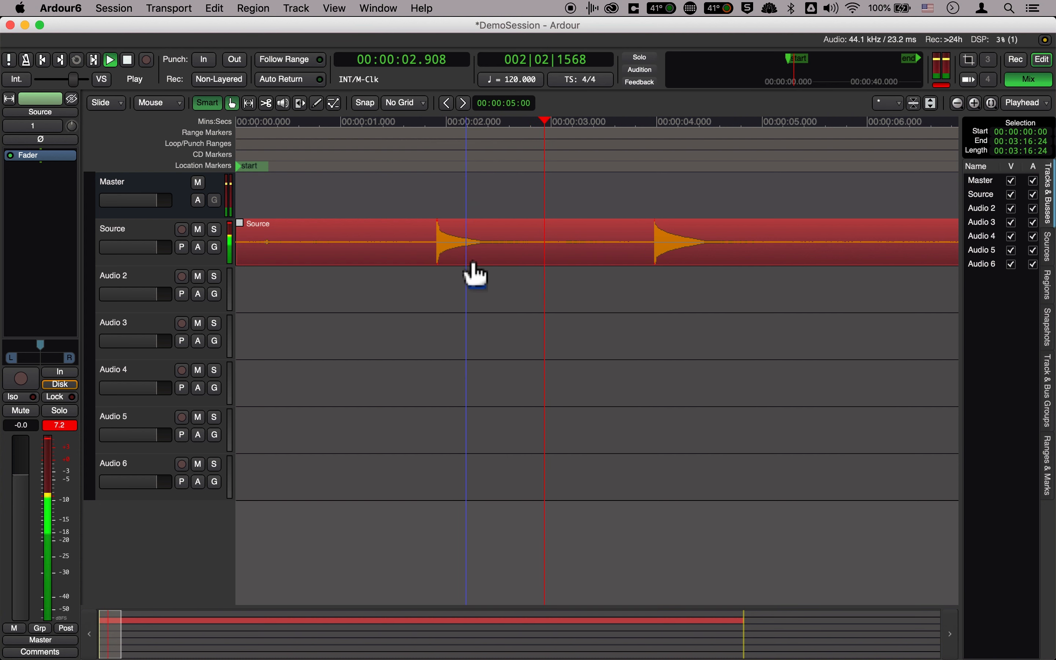
key(space)
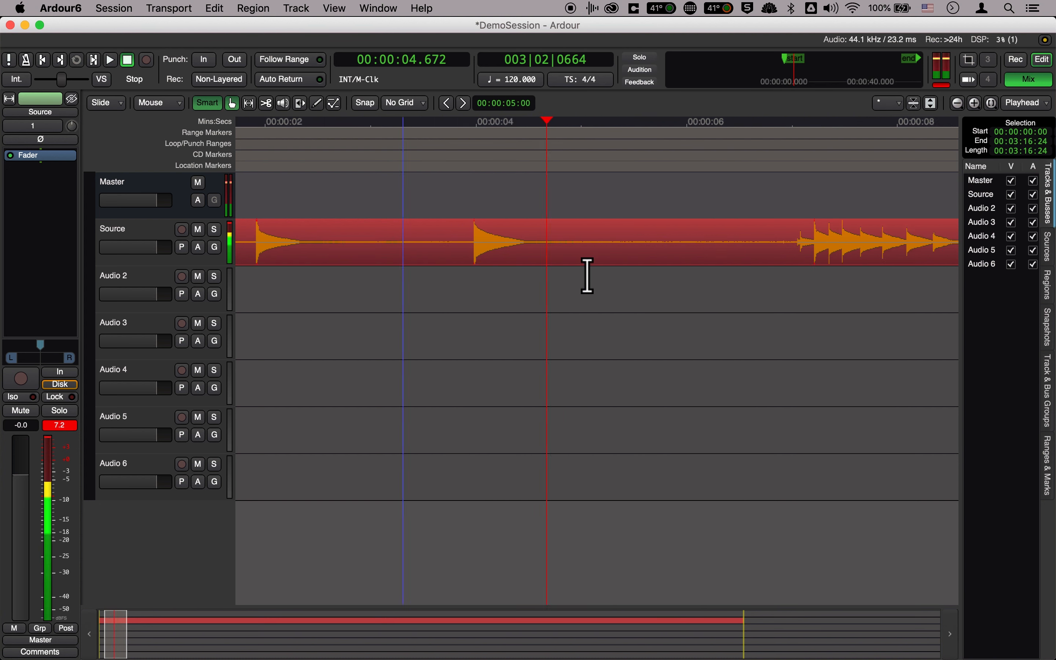
- Play the phrase in the Source region that starts at about 7 seconds
scroll(587, 276, right, 10)
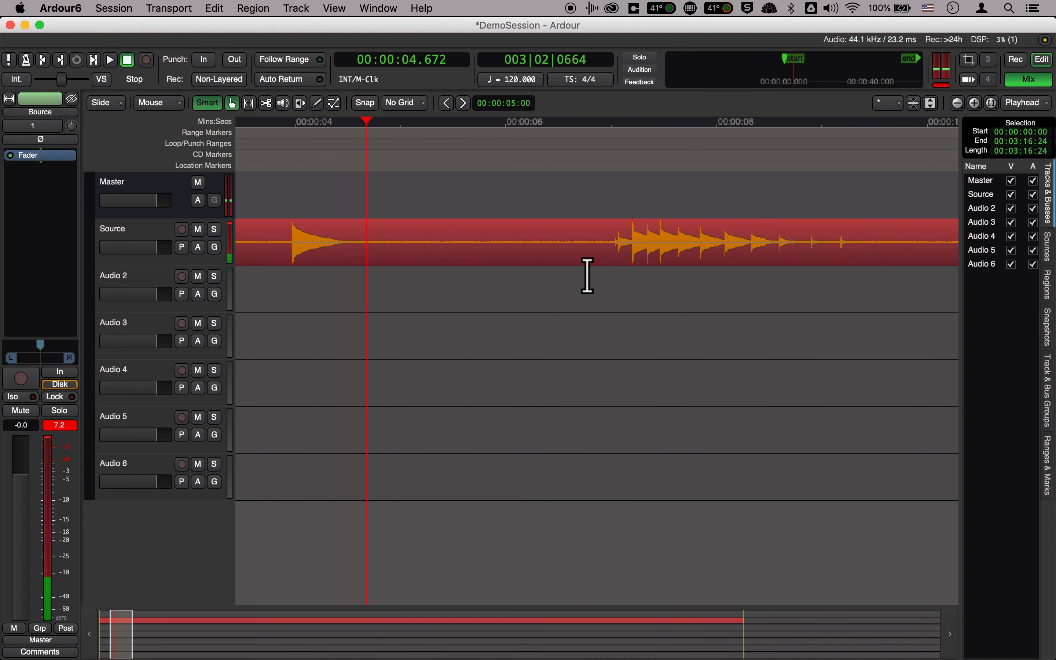
click(616, 150)
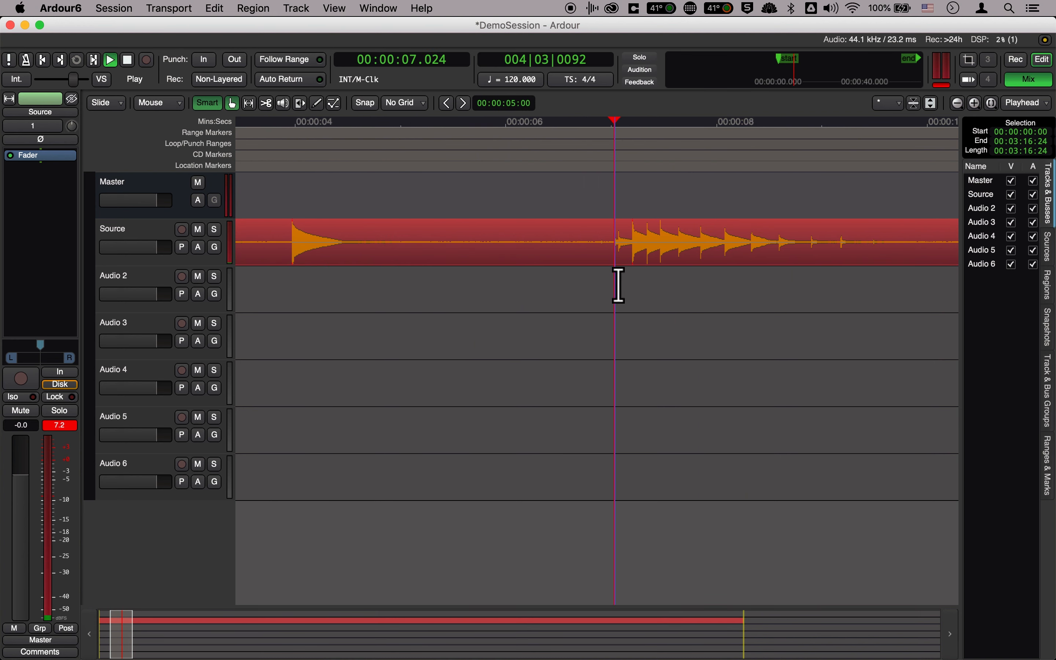
key(space)
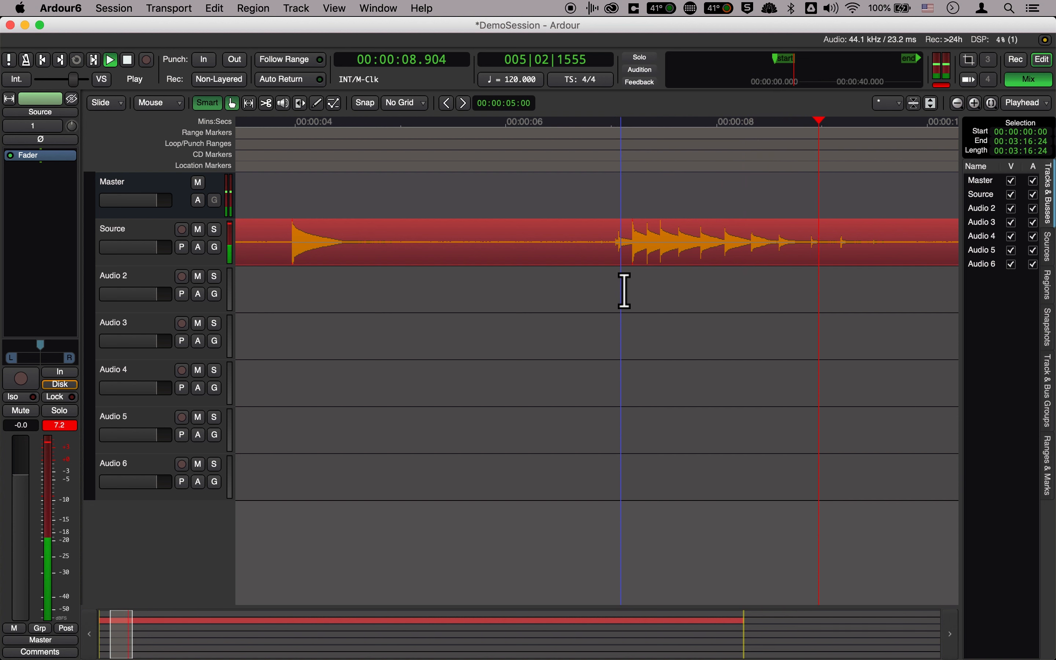
key(space)
- Select the phrase from about 00:00:06:24 to 00:00:09:22 on the Source track and copy it
scroll(605, 175, left, 2)
scroll(606, 175, right, 3)
scroll(606, 175, left, 3)
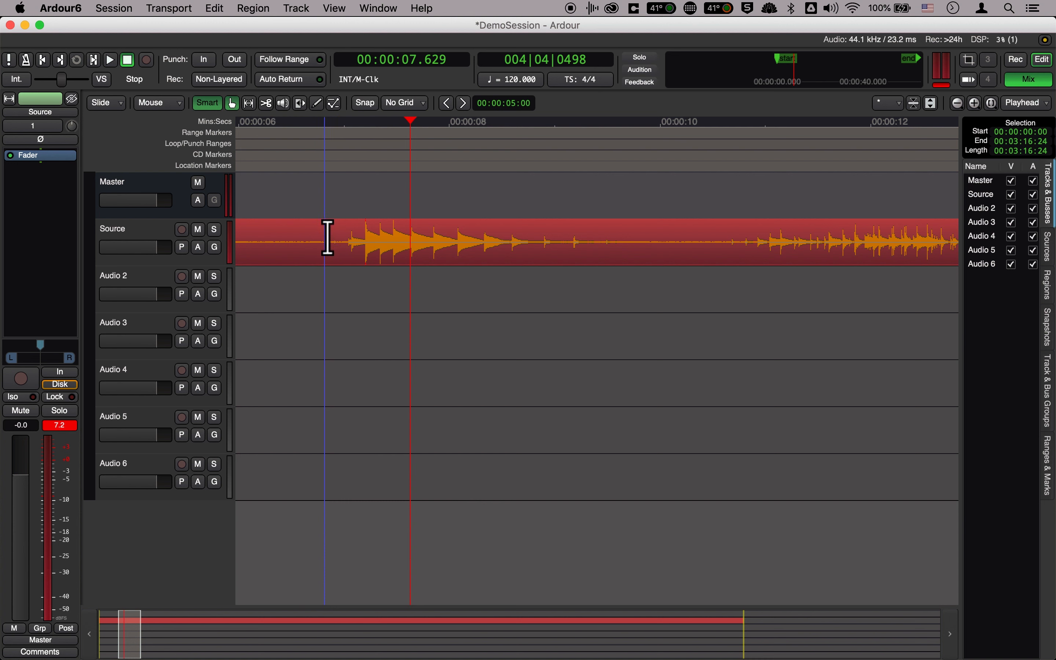
drag(325, 239, 637, 253)
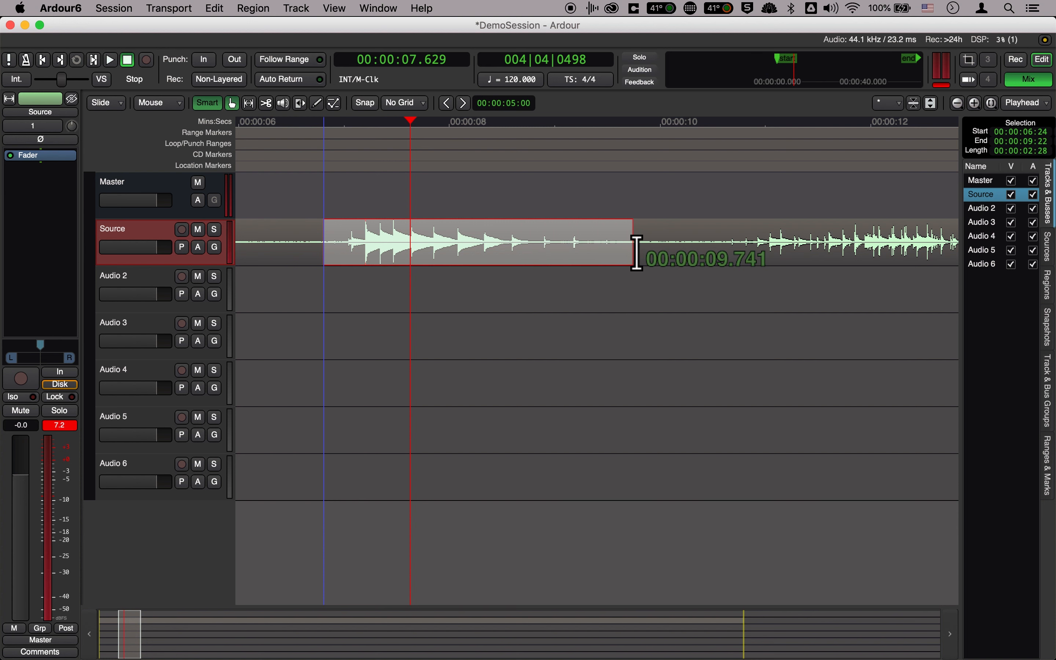
drag(637, 253, 638, 254)
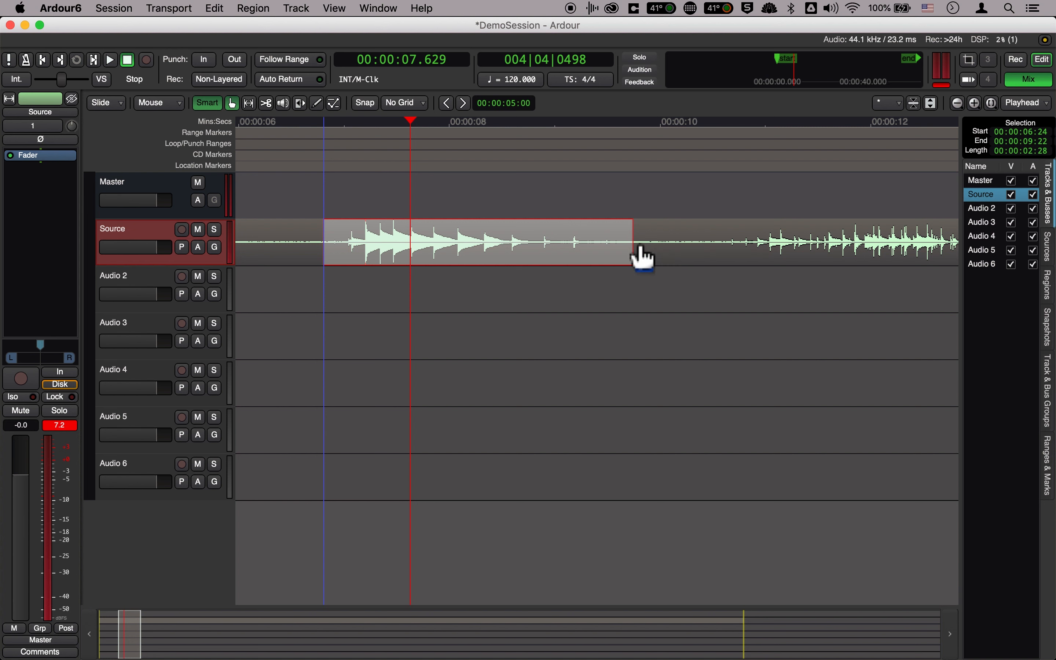
click(215, 8)
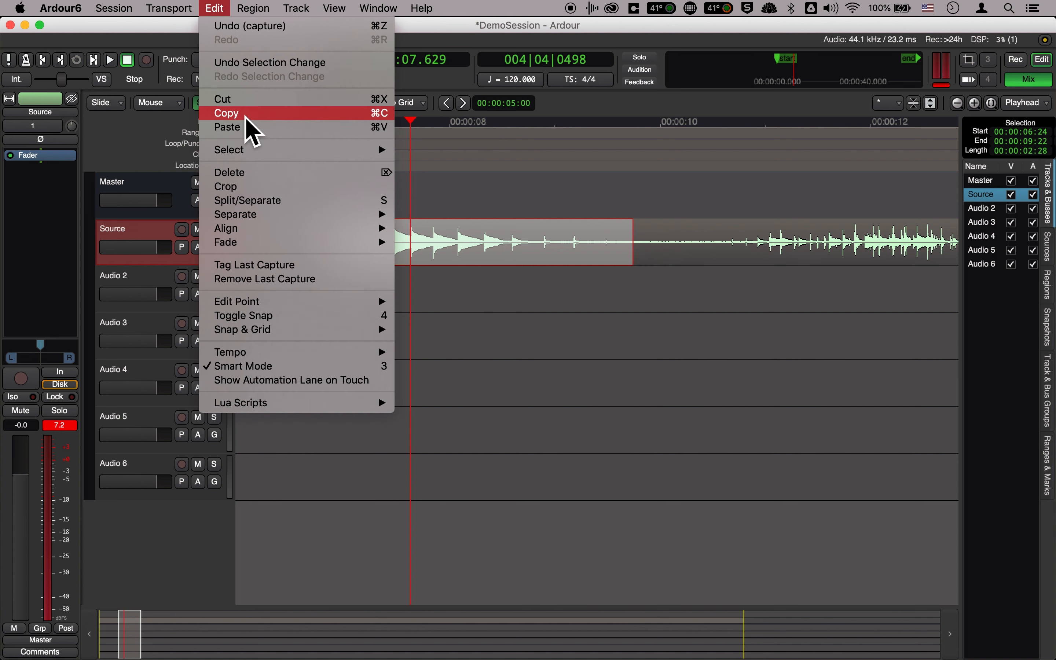
click(216, 8)
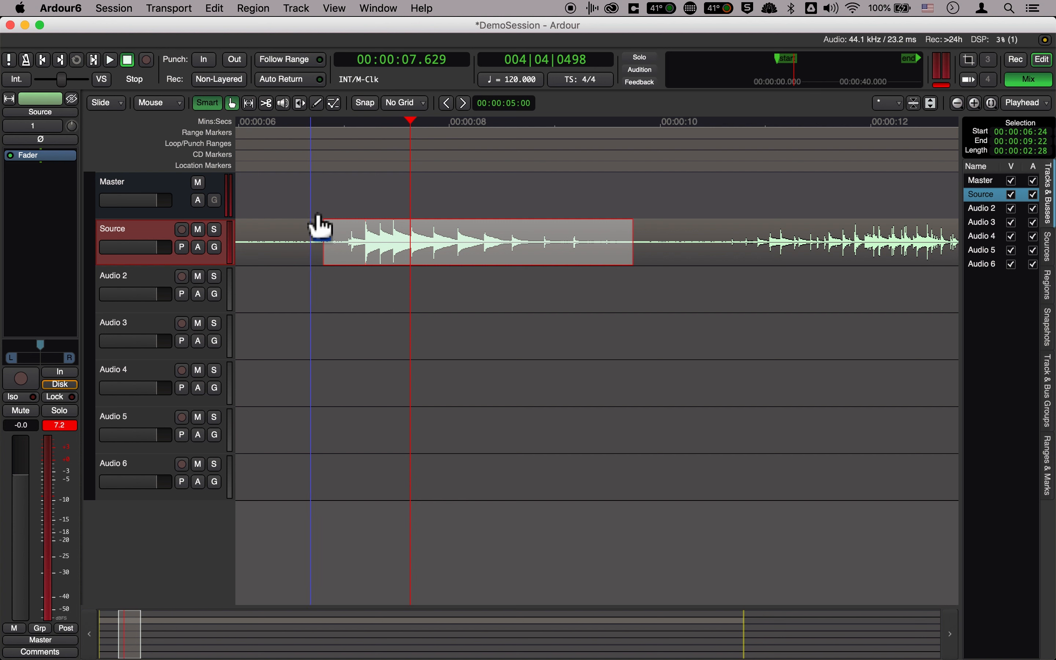
click(338, 305)
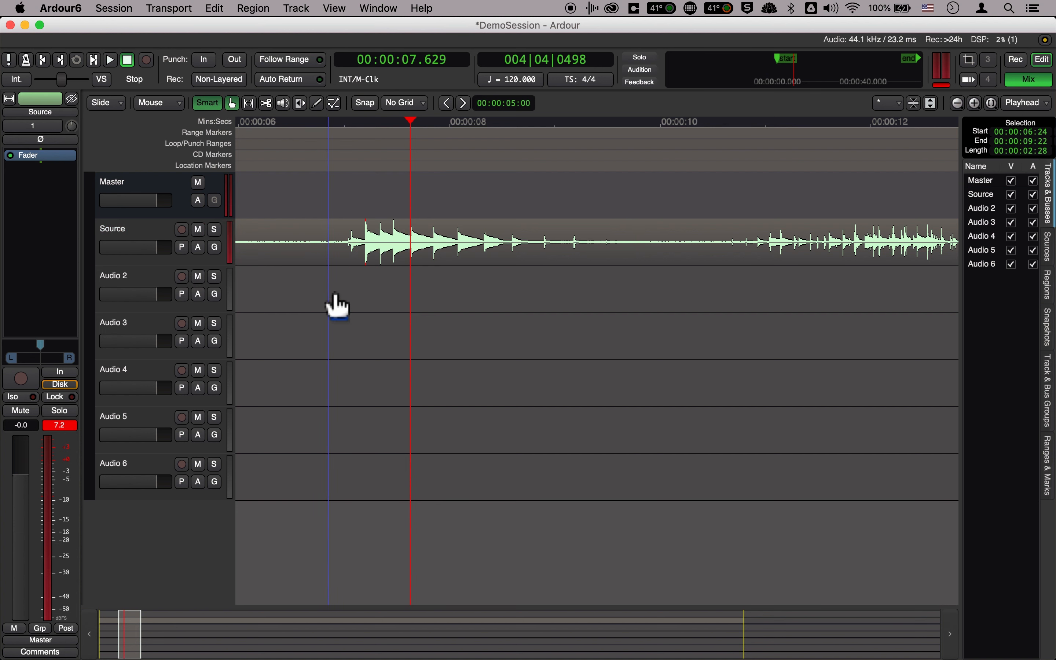
click(163, 297)
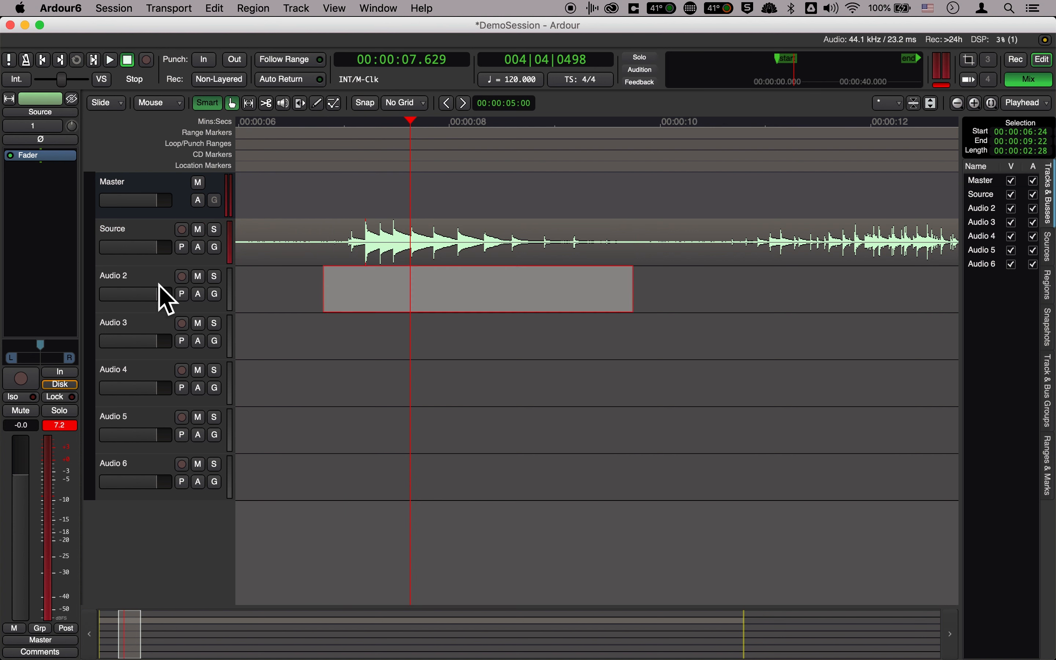
click(296, 313)
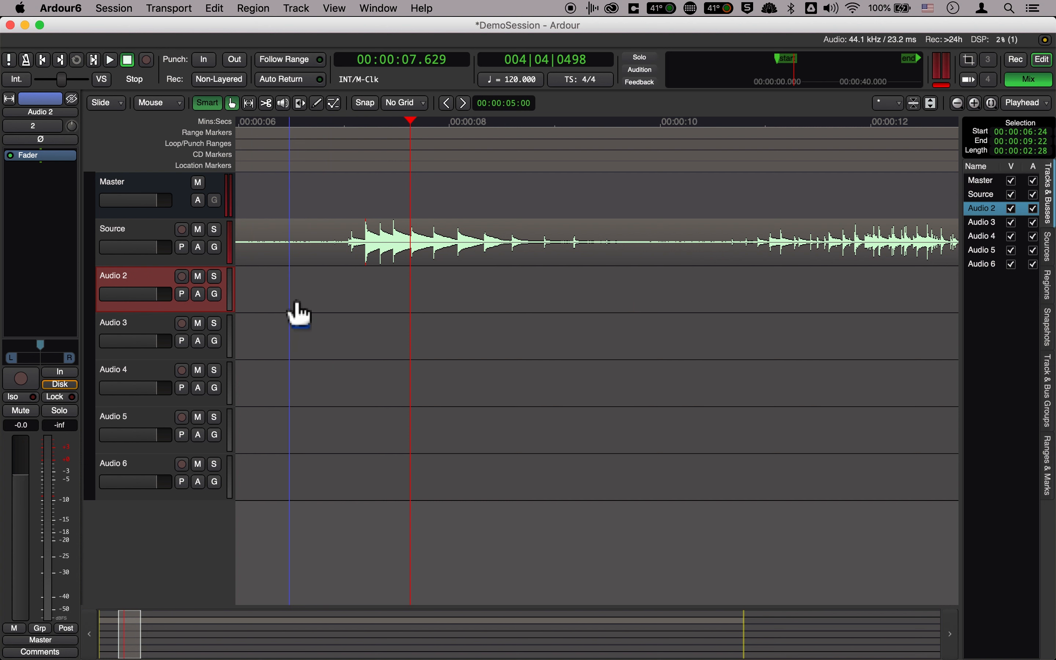
click(165, 296)
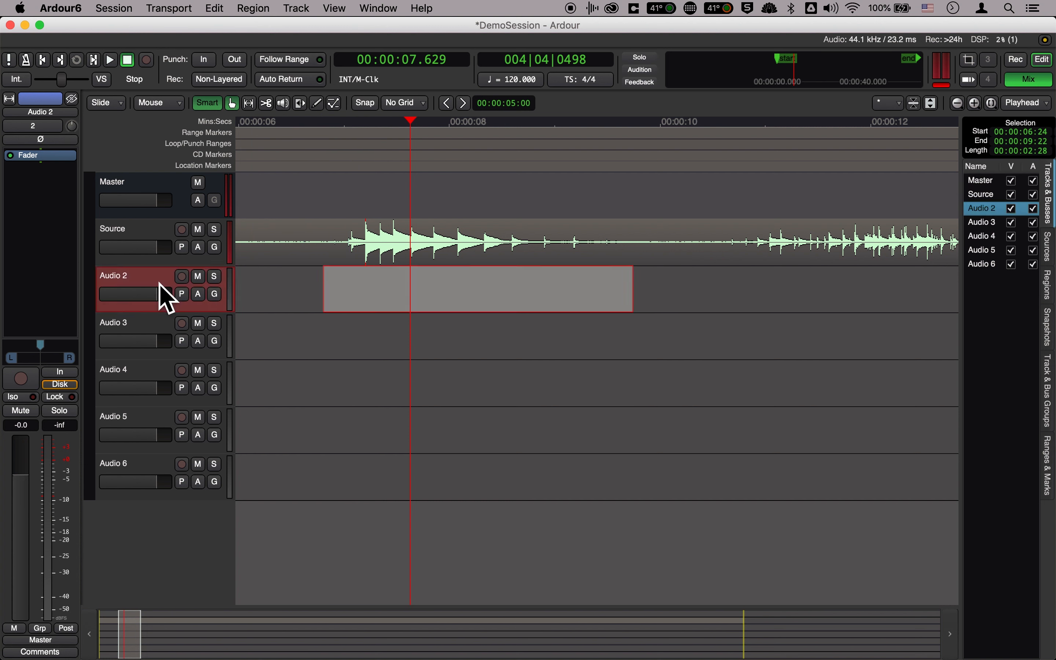
click(354, 346)
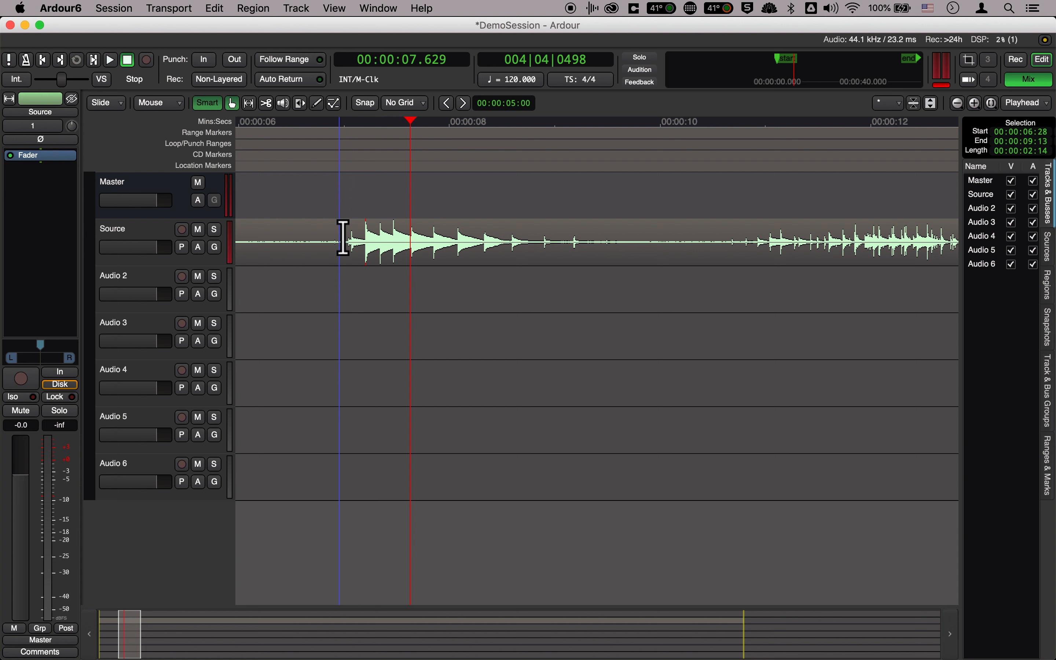
- Copy the range from about 00:00:06:29 to 00:00:09:24 on the Source track and paste it directly below on Audio 2
drag(343, 240, 645, 252)
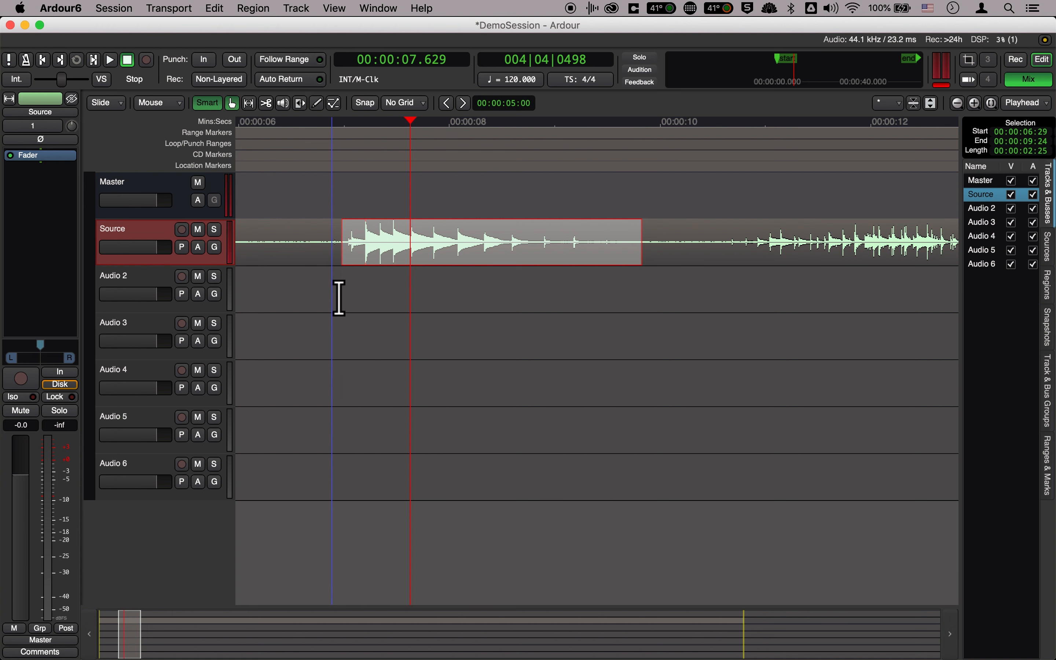
click(350, 308)
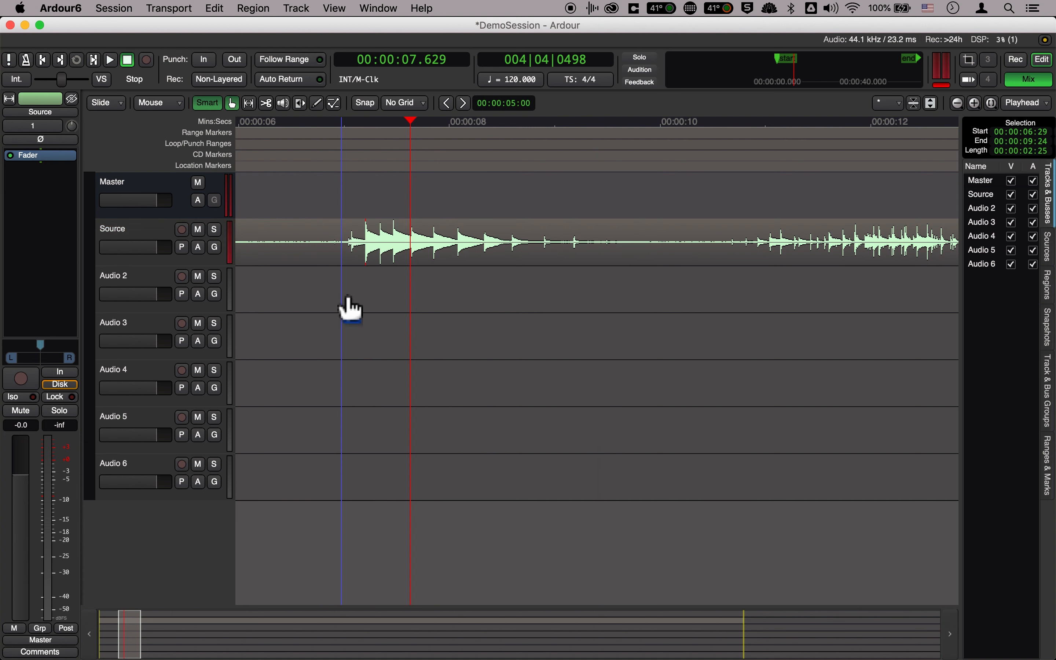
key(ctrl+v)
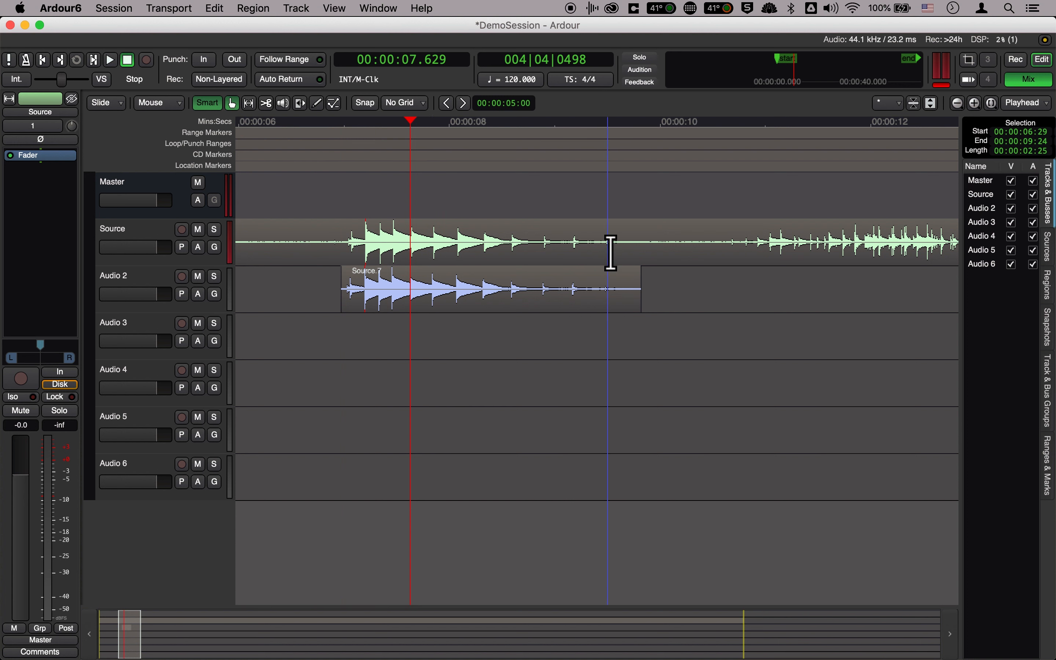
- Rename the Audio 2 track as OrigClips
double_click(119, 280)
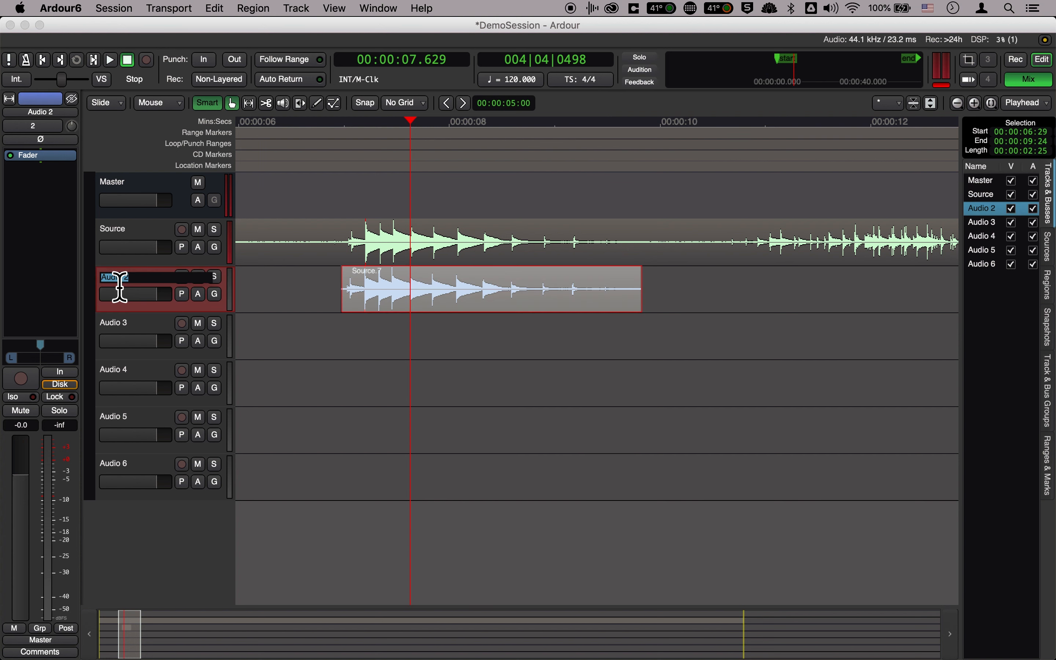
text(OrigClips)
key(Return)
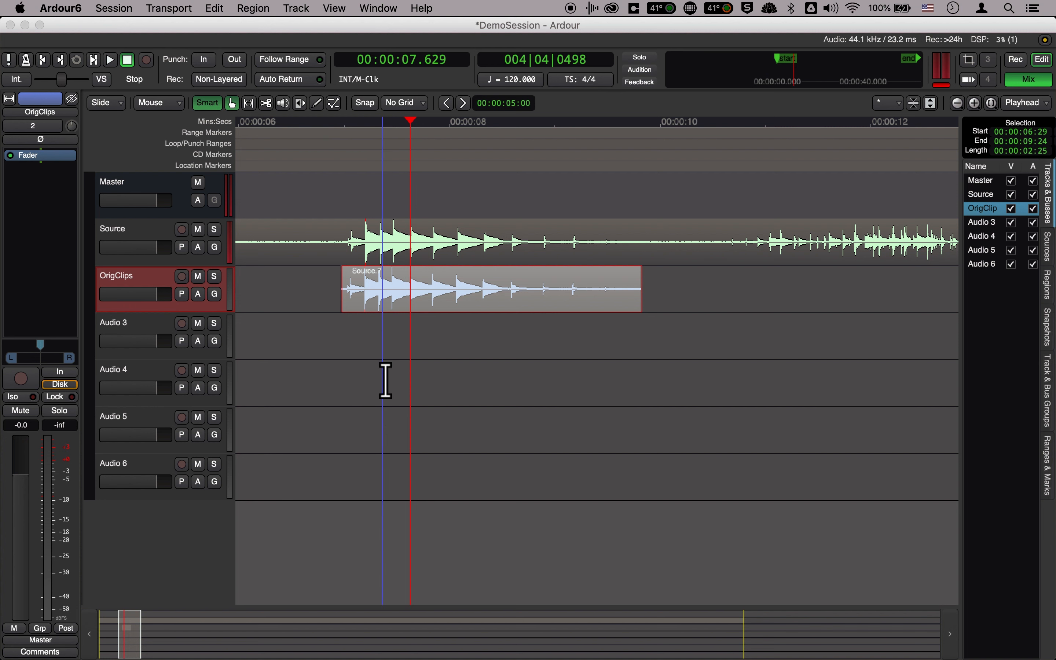
- Extend the start of the pasted clip slightly earlier, to about 00:00:06:28, and delete the clip from the OrigClips track
click(300, 297)
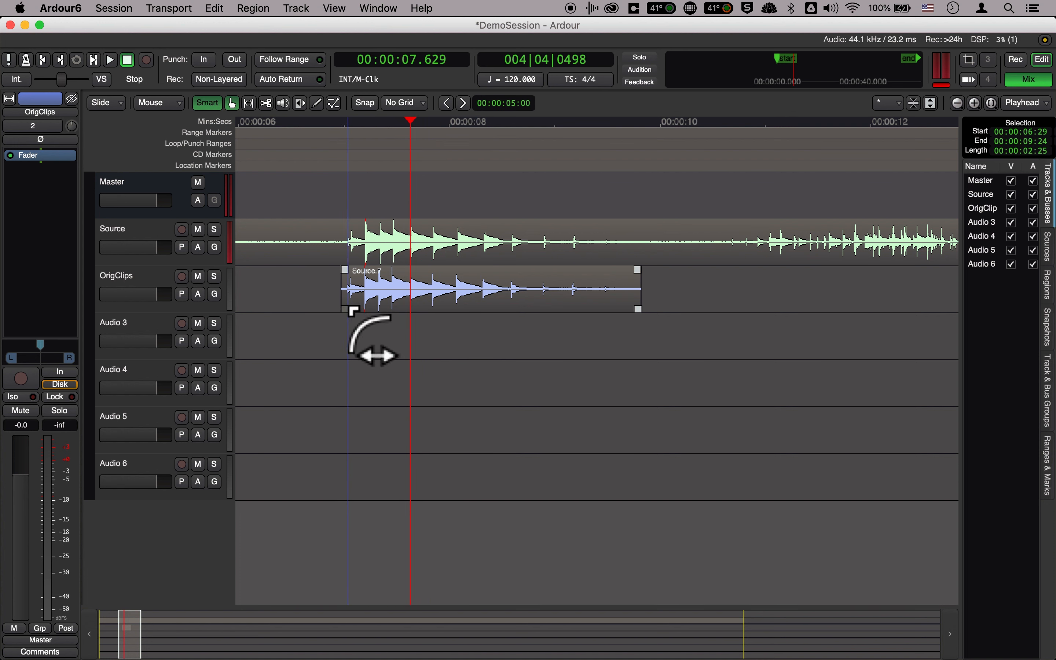
mouse_move(347, 307)
mouse_down()
mouse_move(286, 314)
mouse_move(345, 320)
mouse_up()
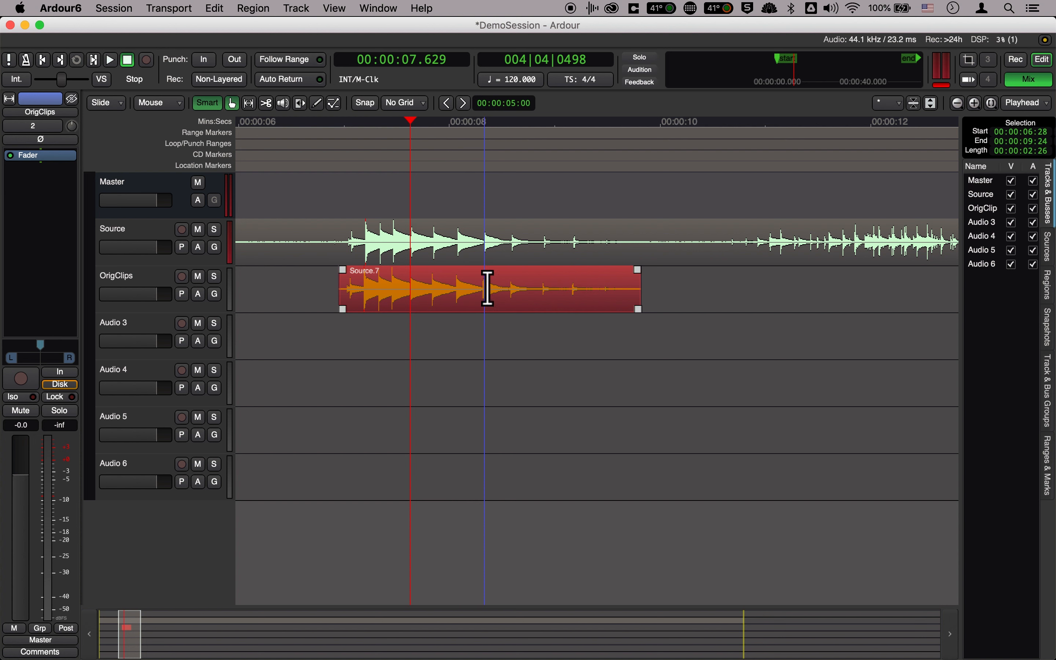
key(Delete)
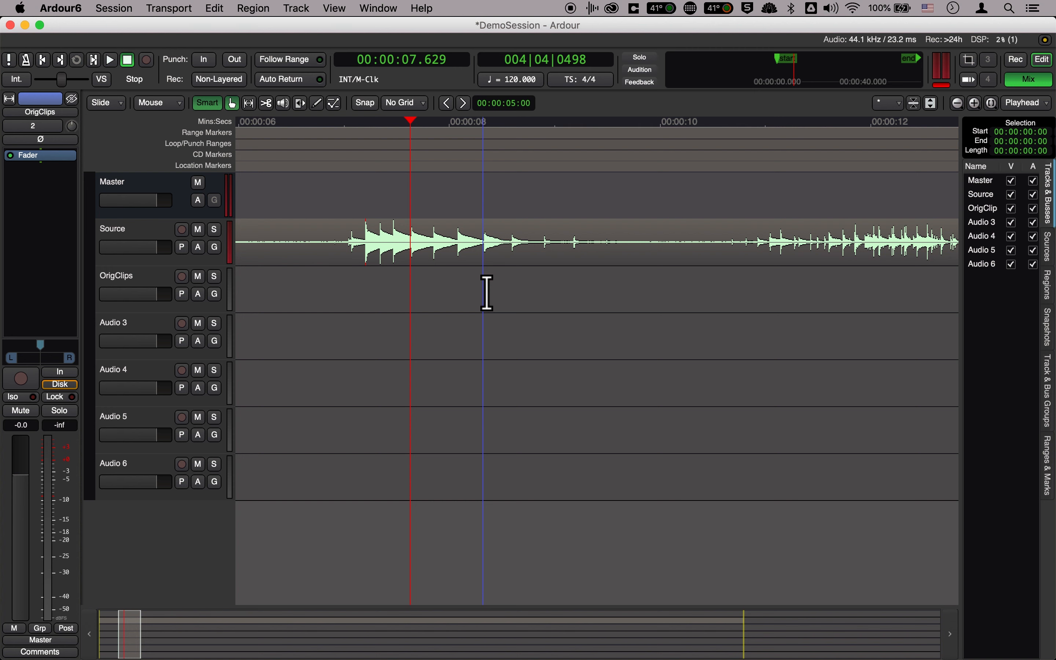
- Switch to Finder and check the recorded WAV files in the DemoSession audiofiles folder
key(super+Tab)
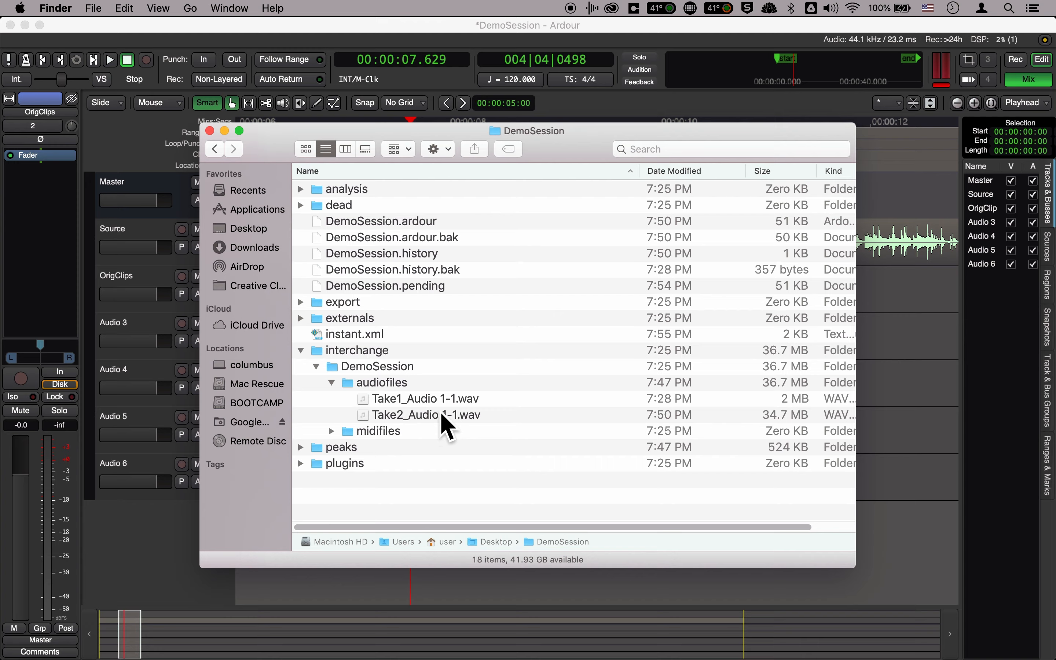
- Switch back to Ardour and undo the deletion of the clip on the OrigClips track
key(super+Tab)
key(super+z)
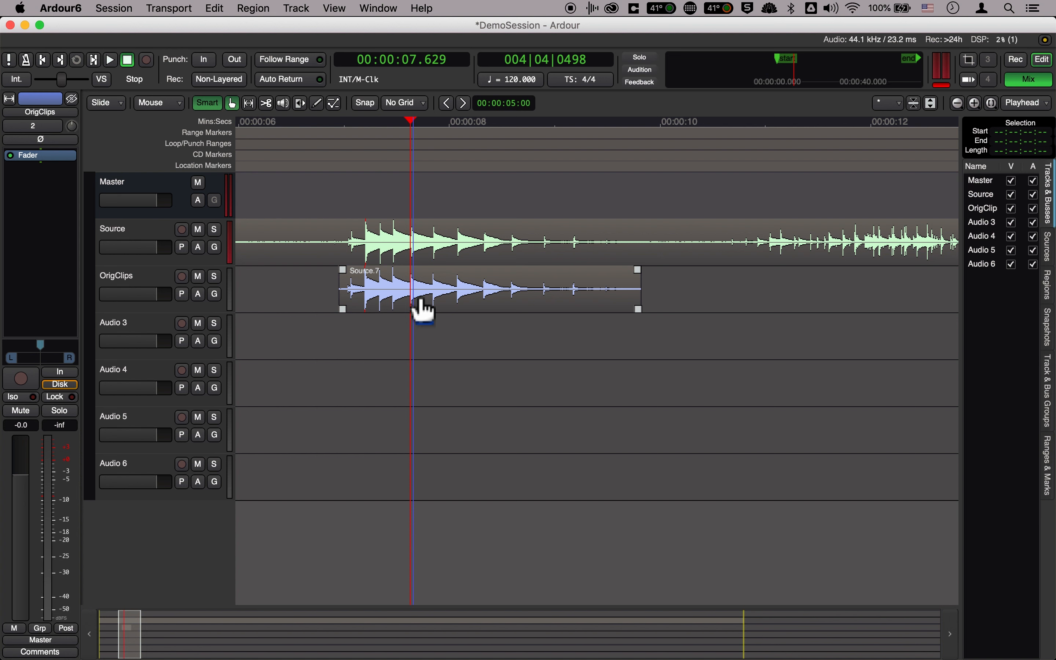
- Trim the OrigClips clip's start to about 00:00:08:00 and shorten its end to leave only about 0.3 seconds
drag(344, 301, 454, 305)
click(342, 305)
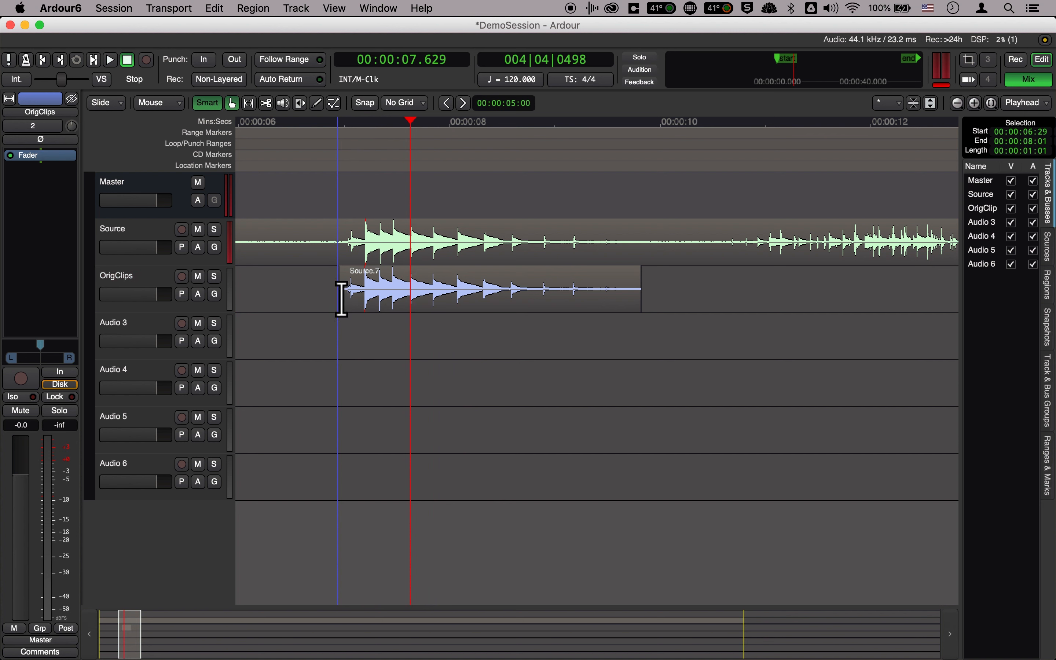
drag(347, 305, 456, 314)
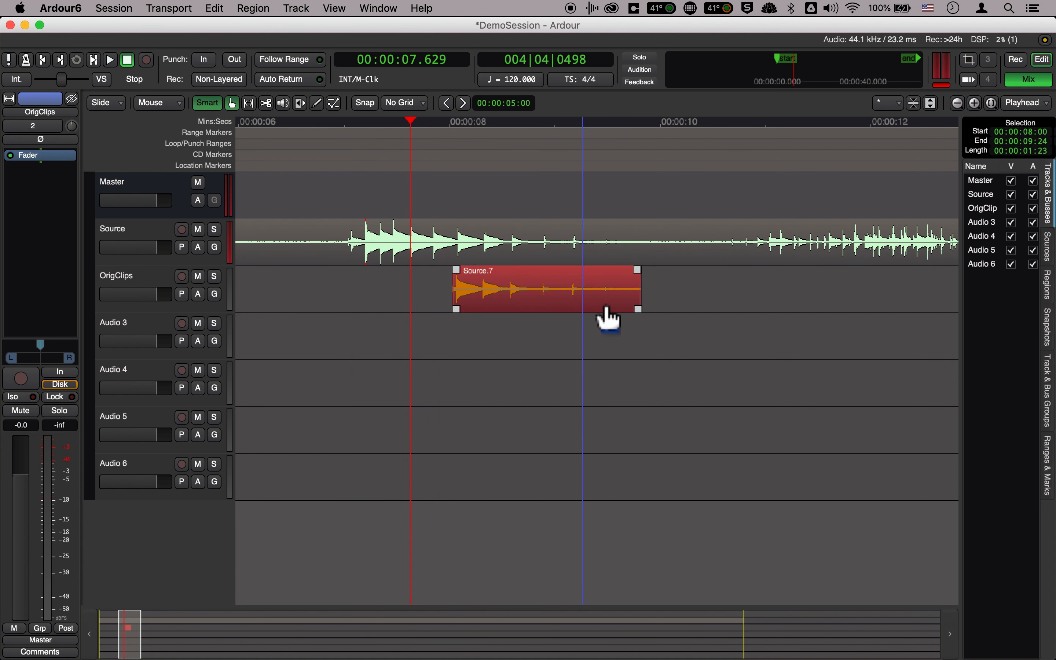
drag(639, 305, 484, 328)
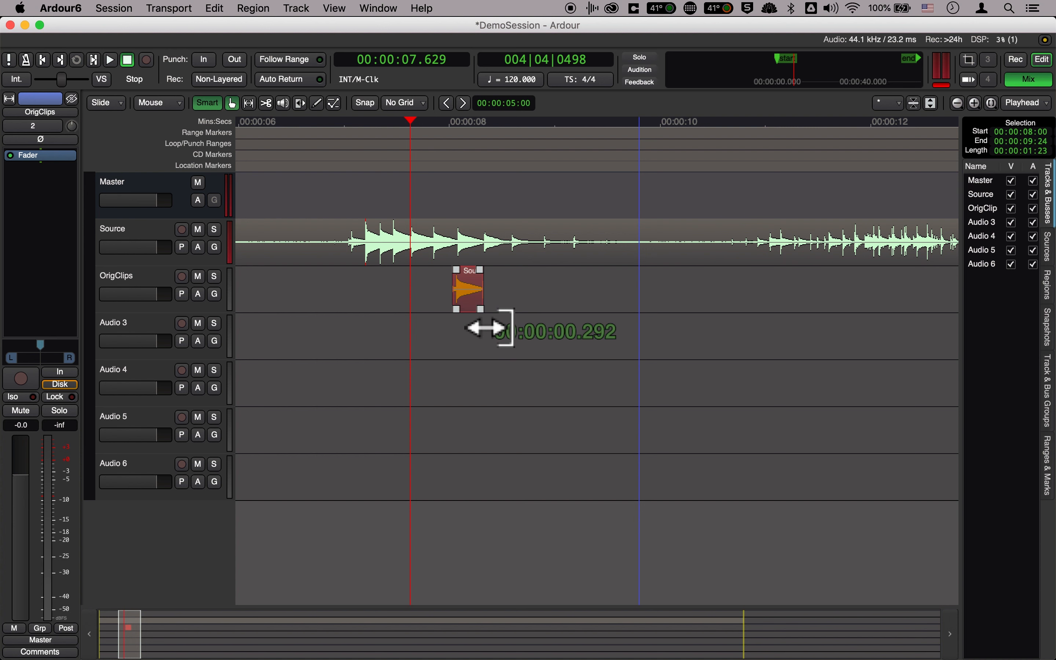
drag(484, 328, 490, 327)
- Extend the OrigClips clip's end to about 00:00:12:03 and its start back to about 00:00:06:15
drag(633, 325, 883, 323)
drag(457, 300, 360, 300)
drag(427, 342, 298, 309)
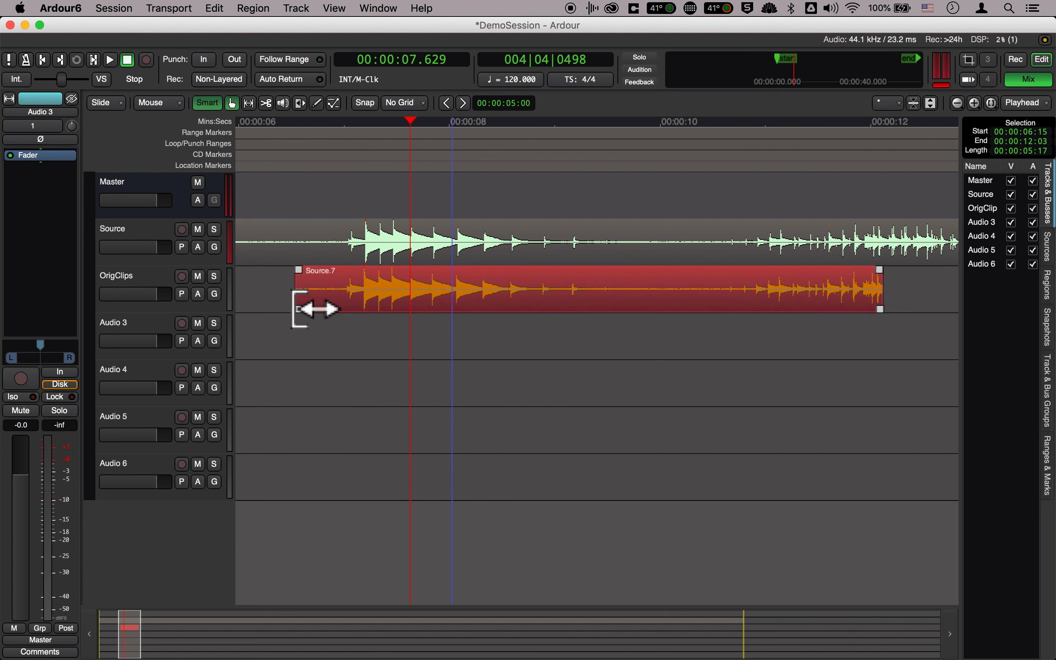
right_click(354, 389)
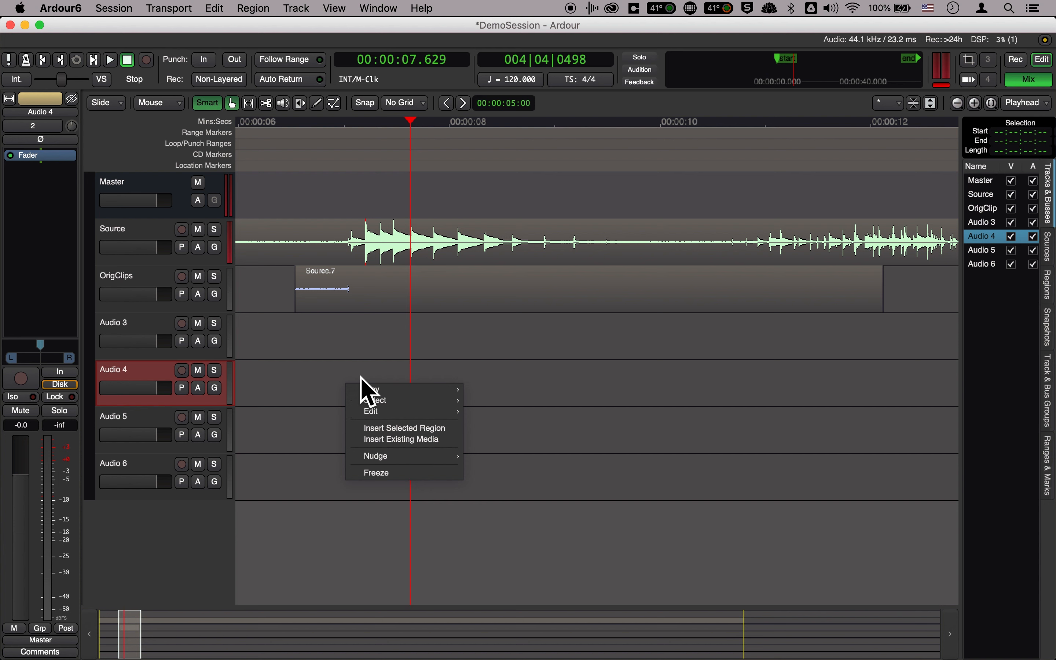
click(367, 339)
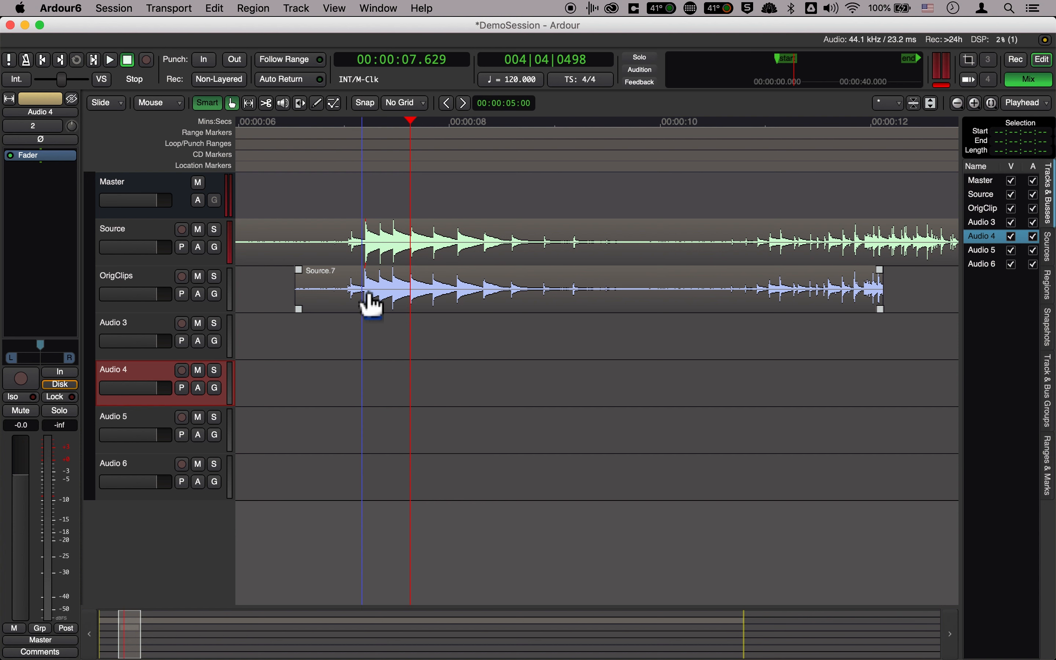
- Trim the OrigClips clip to start at about 00:00:06:29 and end at about 00:00:09:15
drag(297, 290, 351, 336)
click(353, 305)
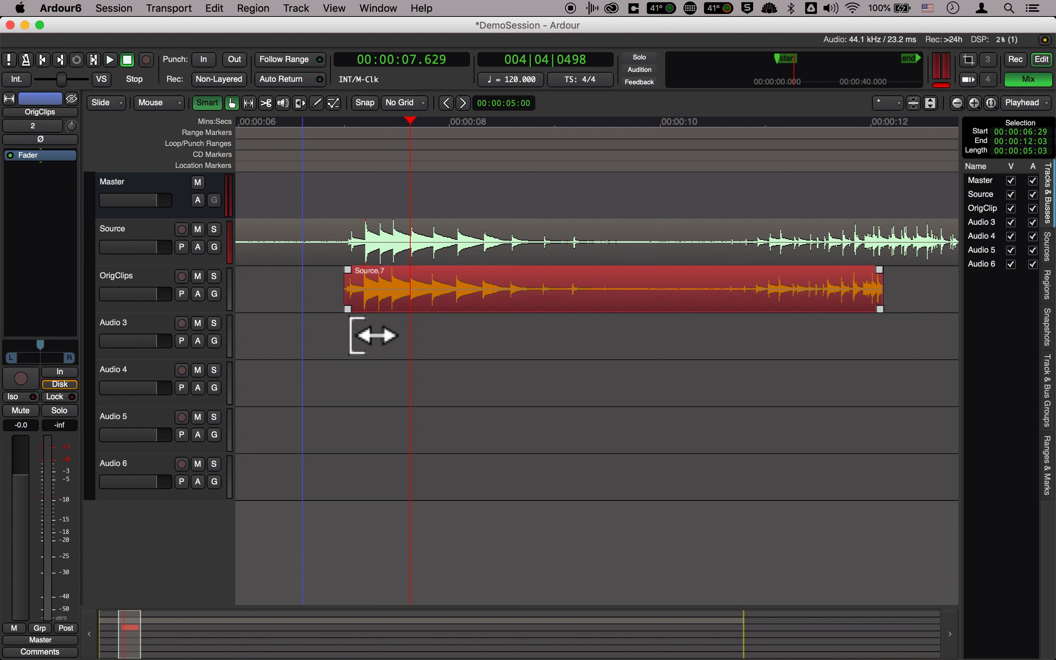
drag(882, 310, 610, 333)
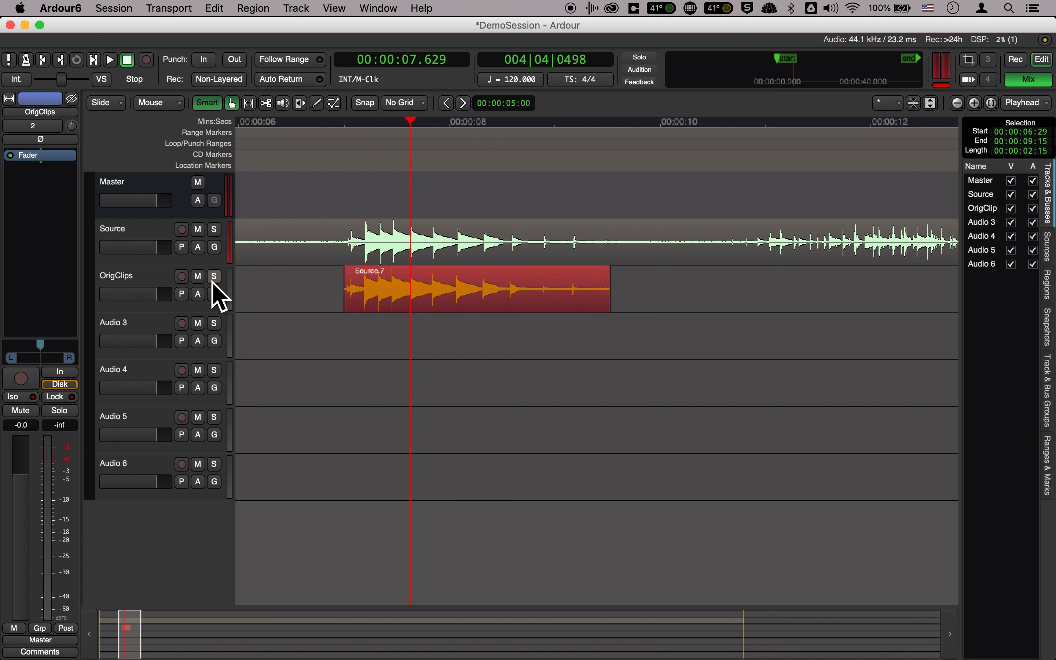
- Mute the Source track and play the clip on the OrigClips track briefly
click(206, 236)
key(space)
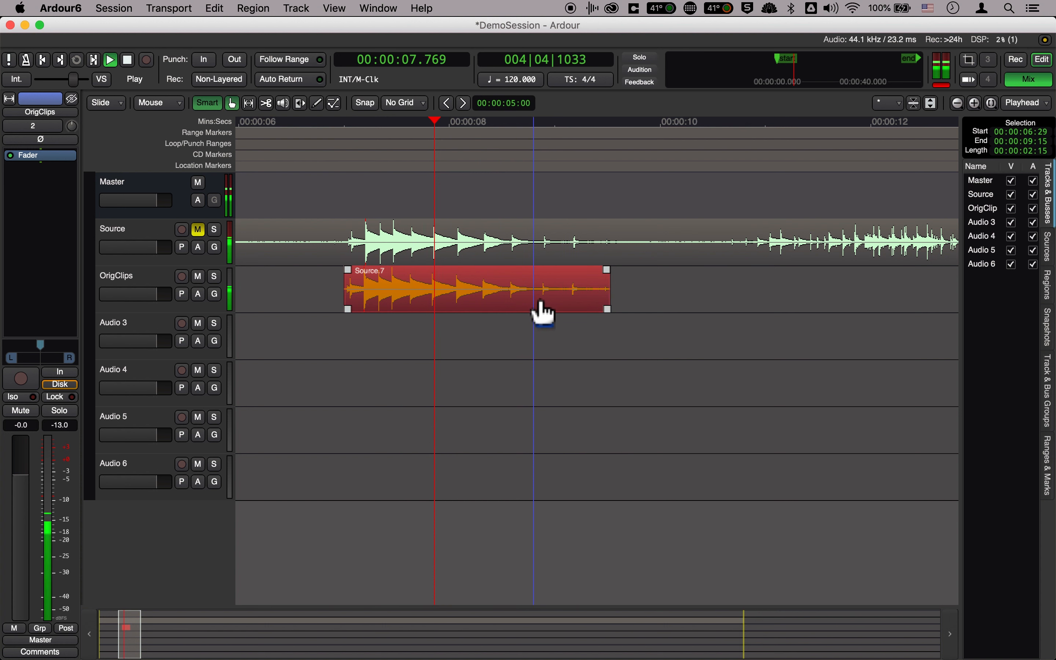
key(space)
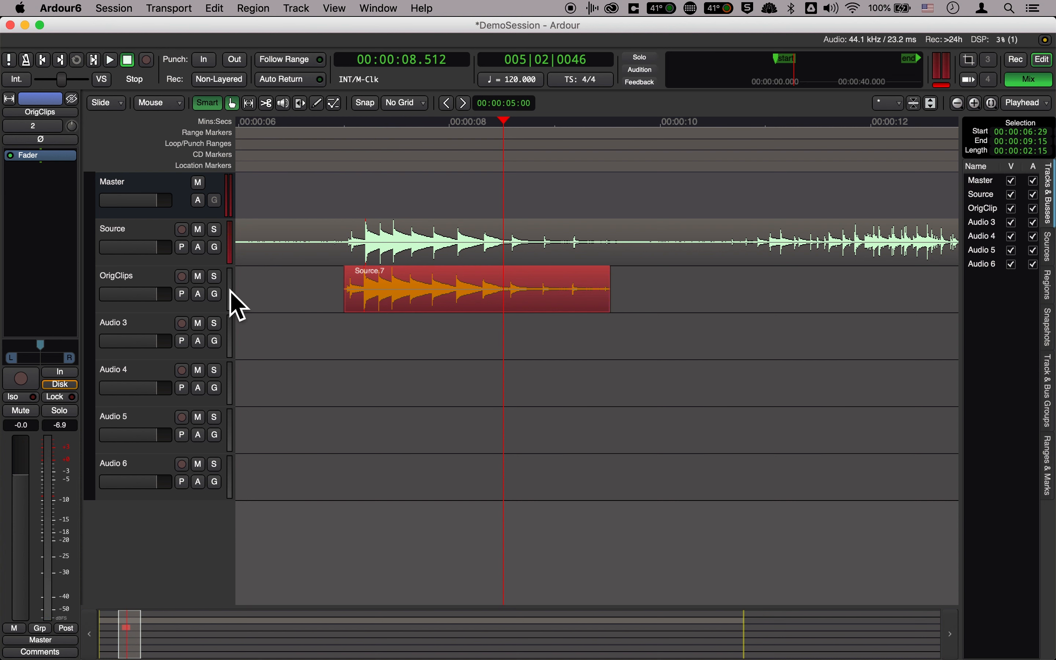
- Solo the OrigClips track and play through the end of its clip
click(214, 276)
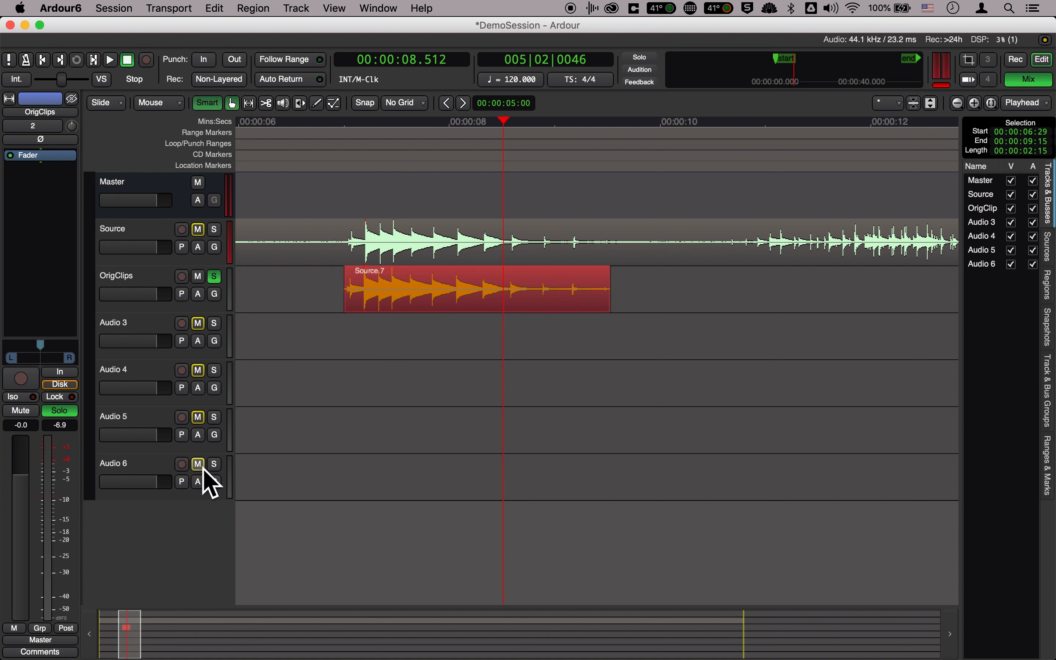
key(space)
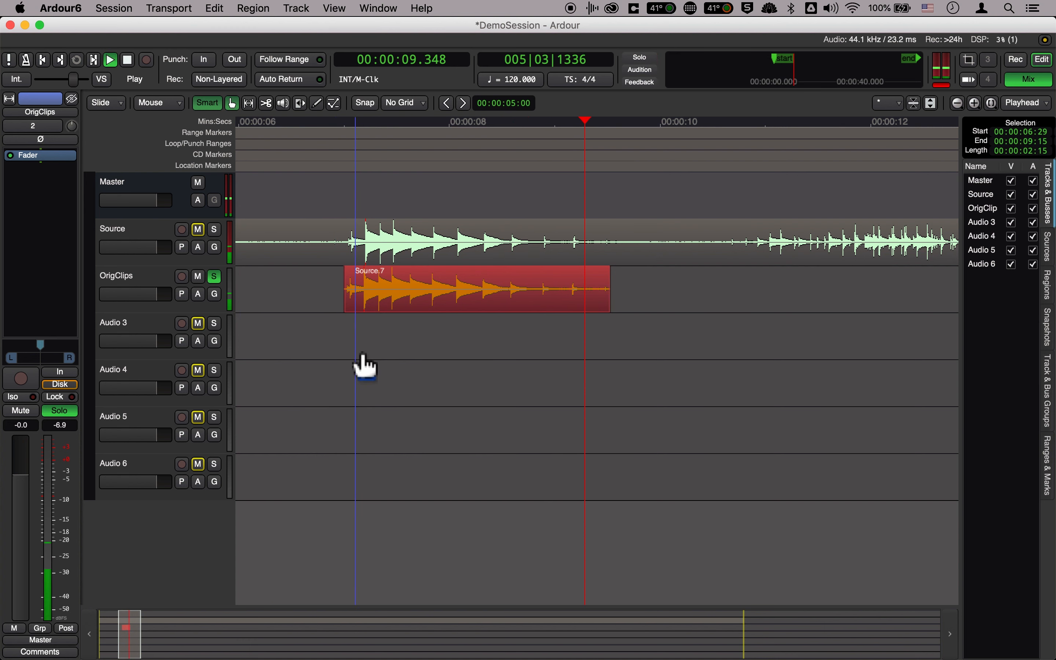
click(574, 122)
key(space)
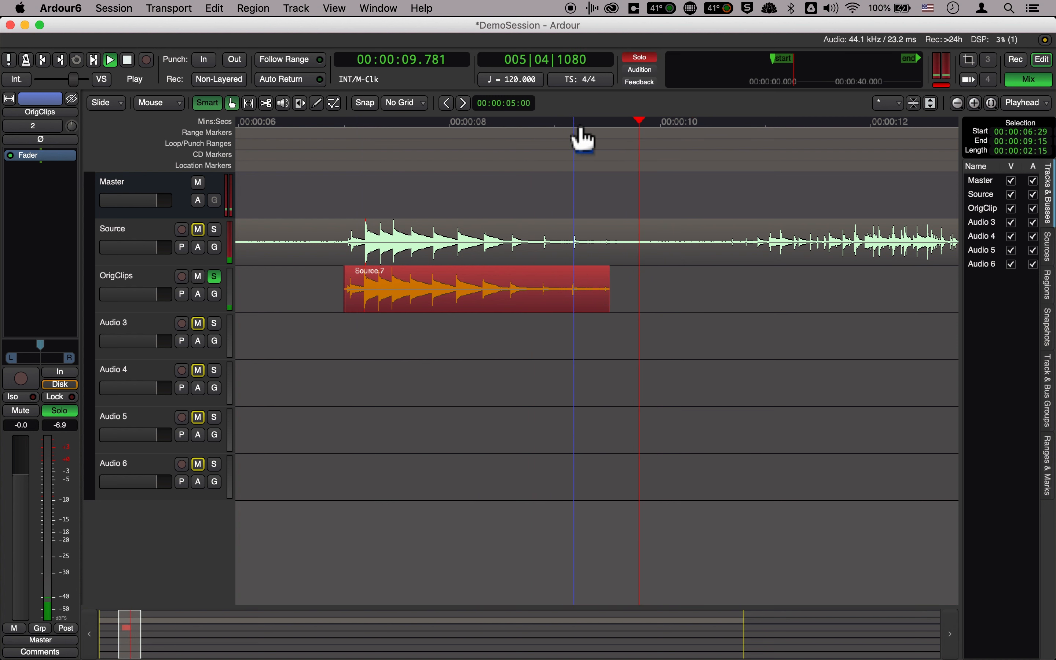
key(space)
- Trim the OrigClips clip's end to about 00:00:09:08 and play its last part to check the cut
drag(616, 305, 588, 324)
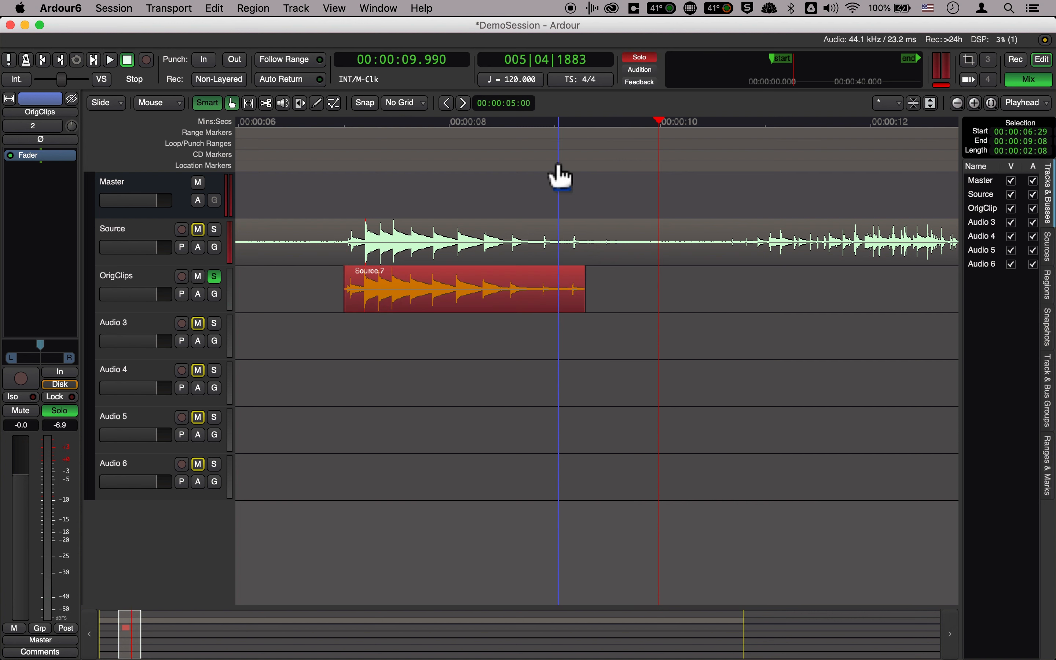
click(545, 133)
key(space)
key(space)
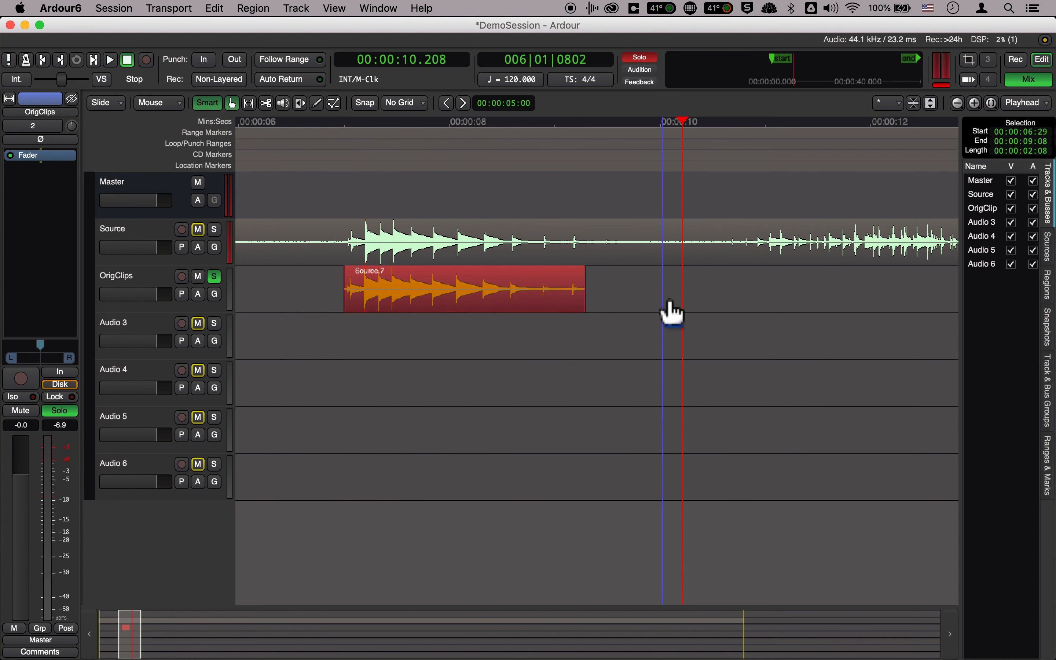
- Fine-tune the very short fades at the start and end of the OrigClips clip
drag(347, 274, 348, 274)
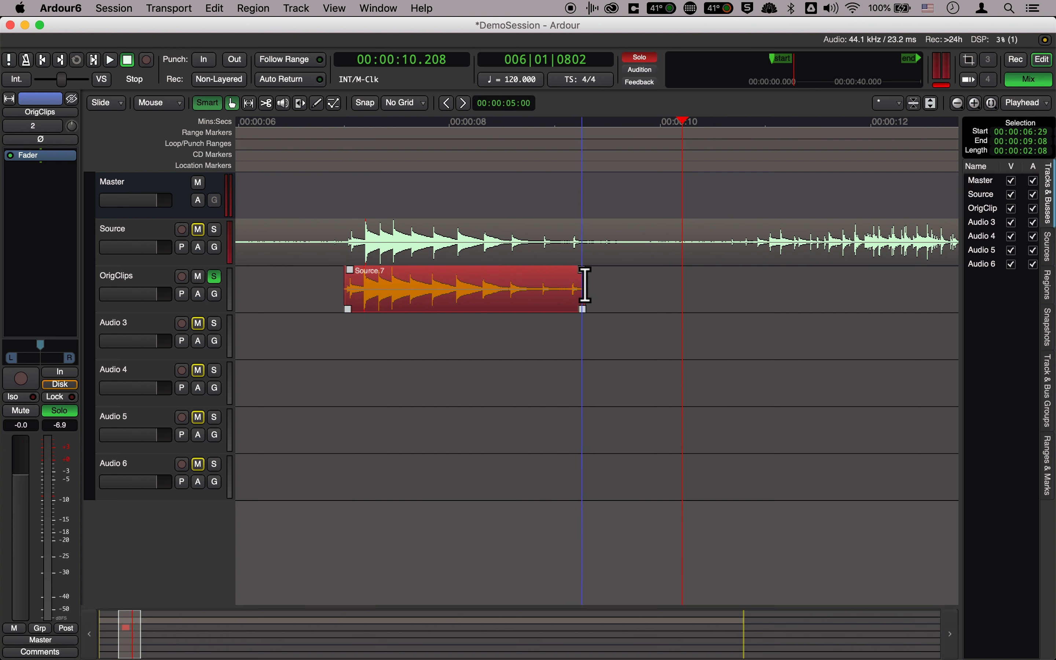
drag(578, 318, 582, 318)
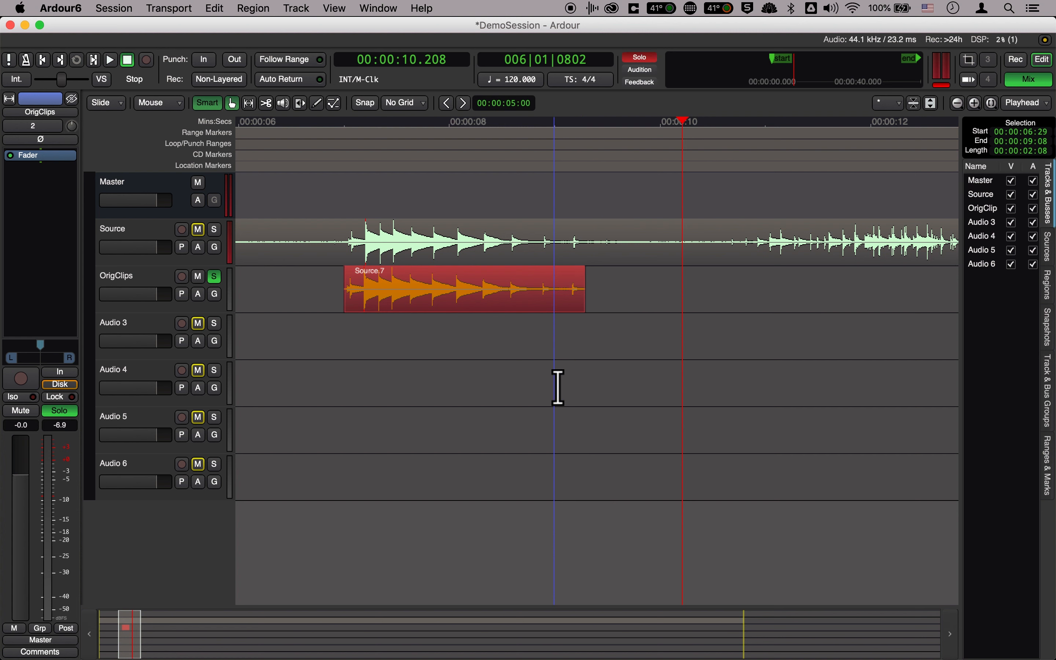
- Play the soloed clip from just before its start at about 00:00:06.970, and turn off solo on OrigClips
click(342, 124)
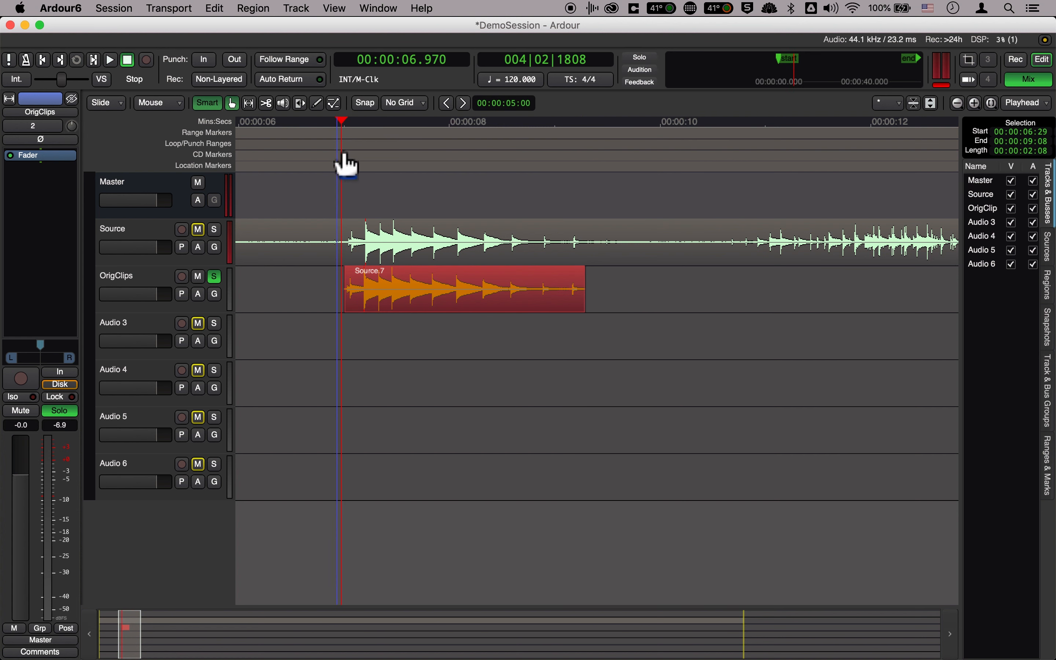
key(space)
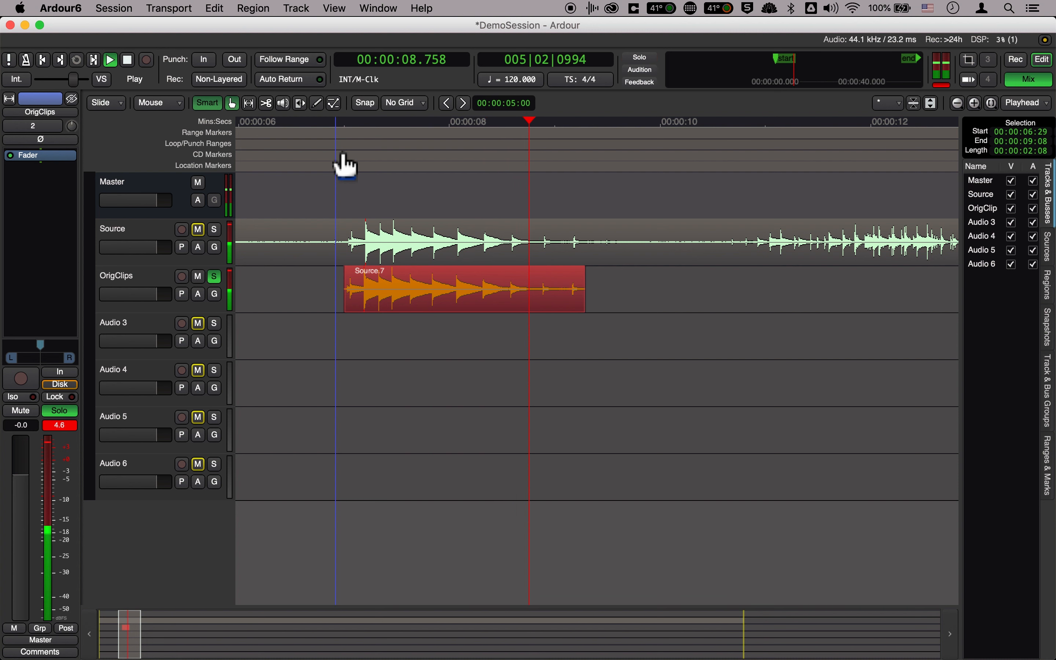
key(space)
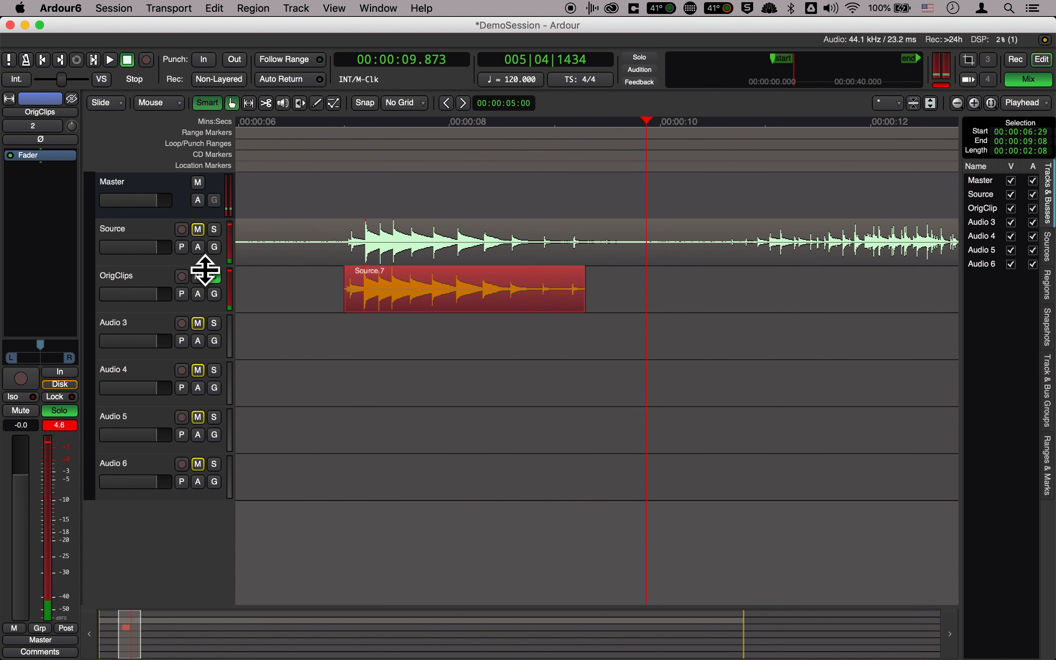
click(216, 279)
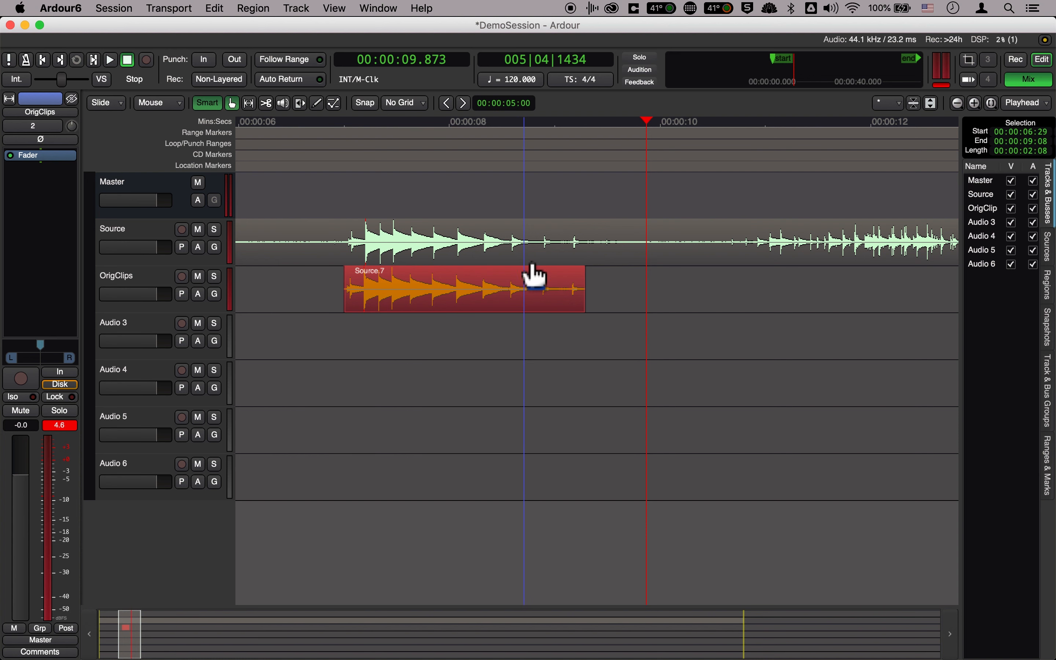
- Look through the Source take for more usable material and listen to the passage from about 00:00:34.944
scroll(532, 268, left, 3)
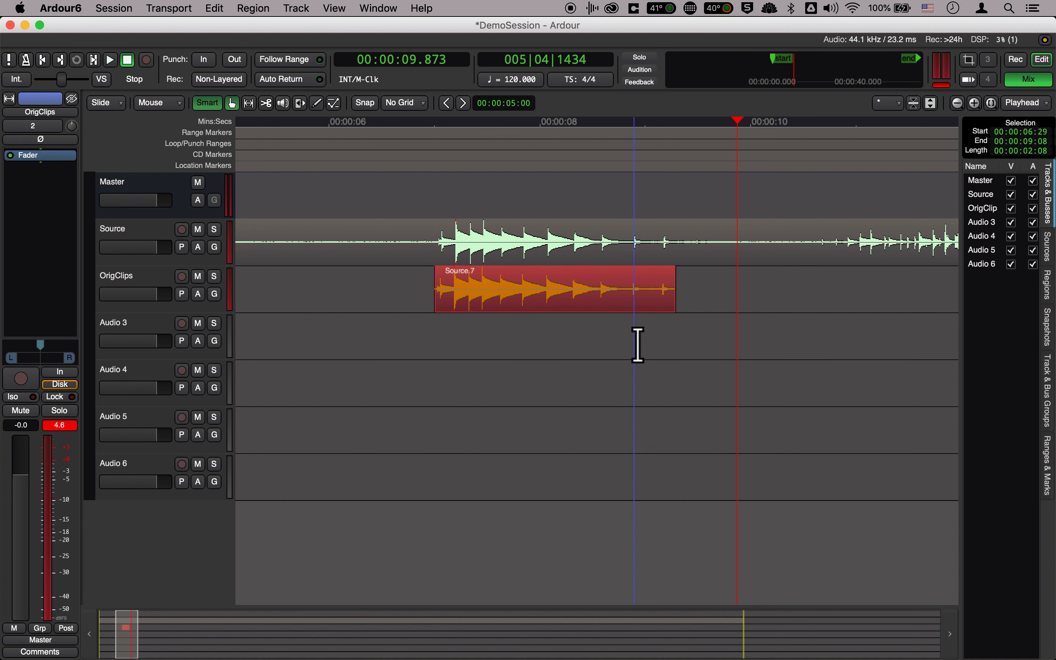
scroll(701, 297, right, 5)
scroll(701, 297, left, 3)
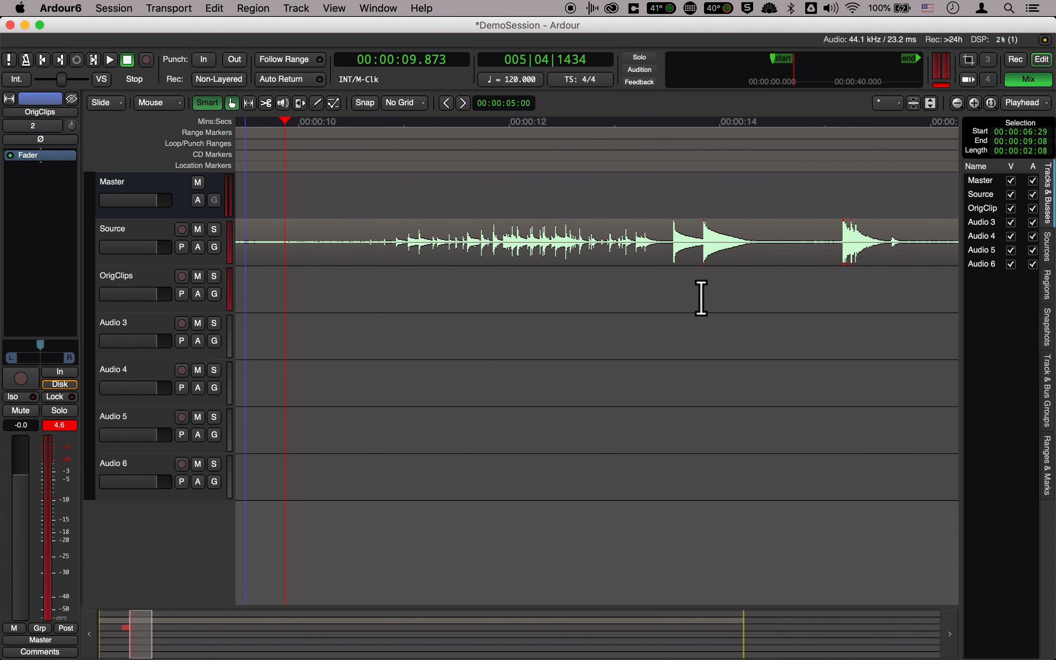
scroll(701, 297, right, 4)
scroll(701, 297, right, 14)
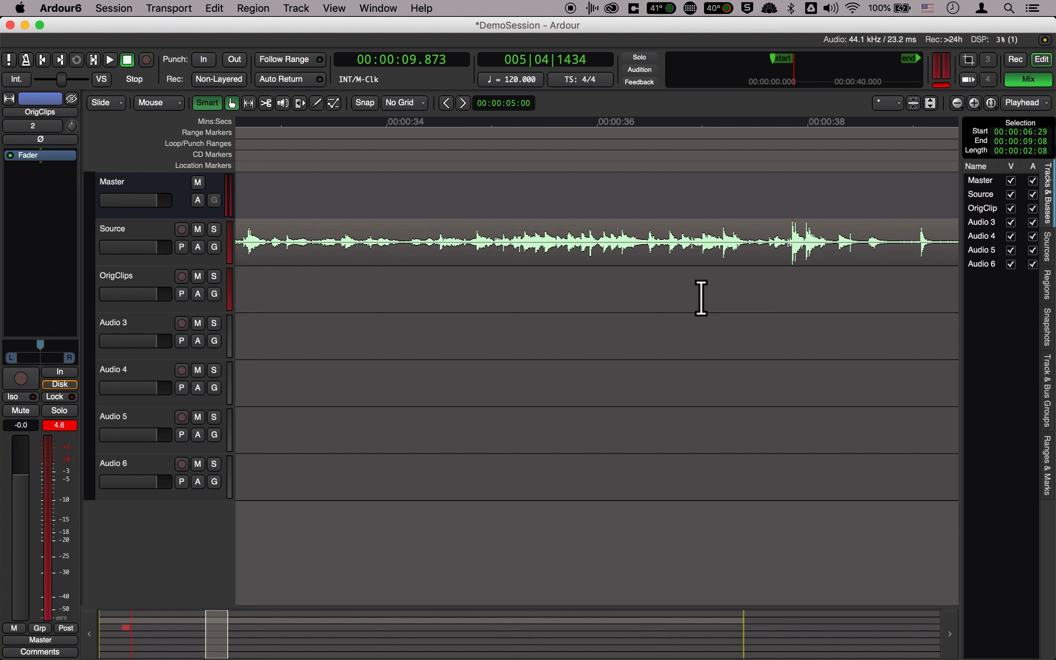
scroll(701, 297, left, 3)
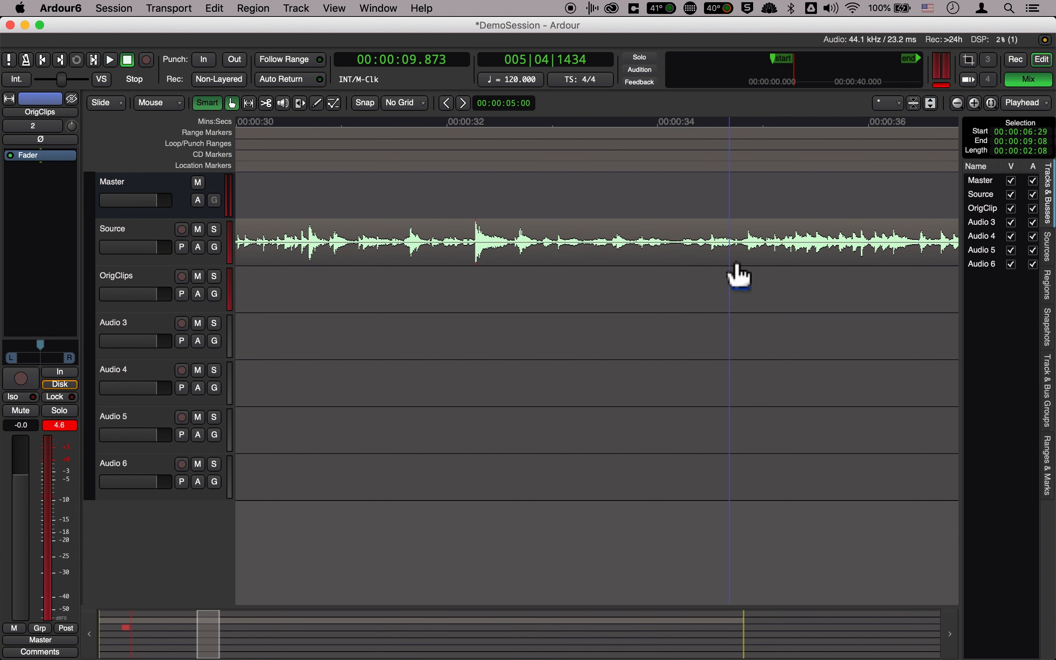
scroll(738, 275, right, 2)
click(577, 128)
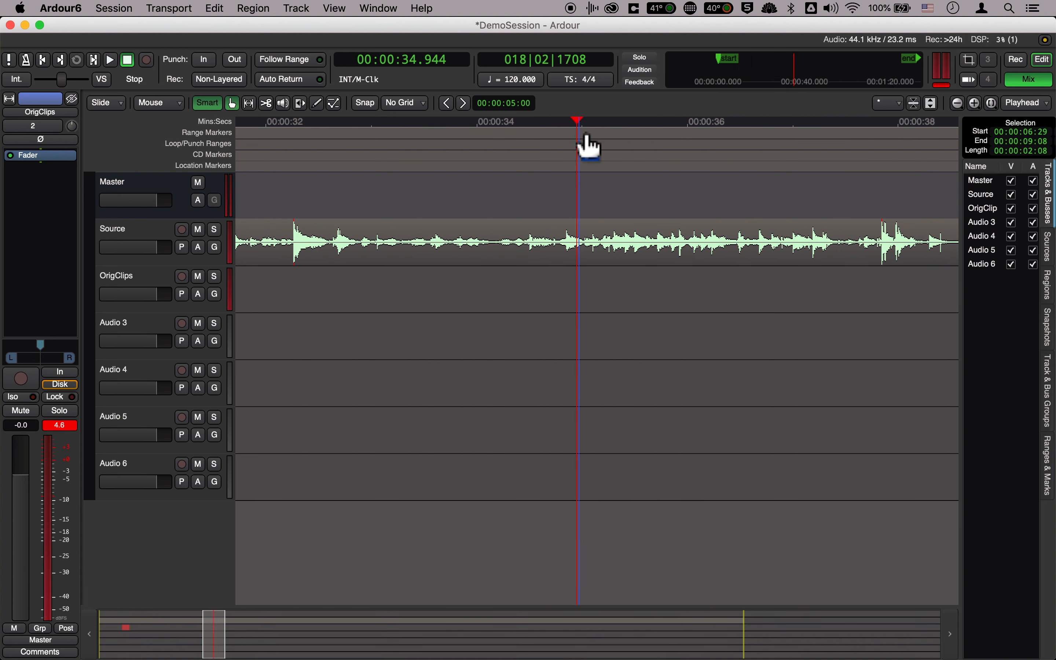
key(space)
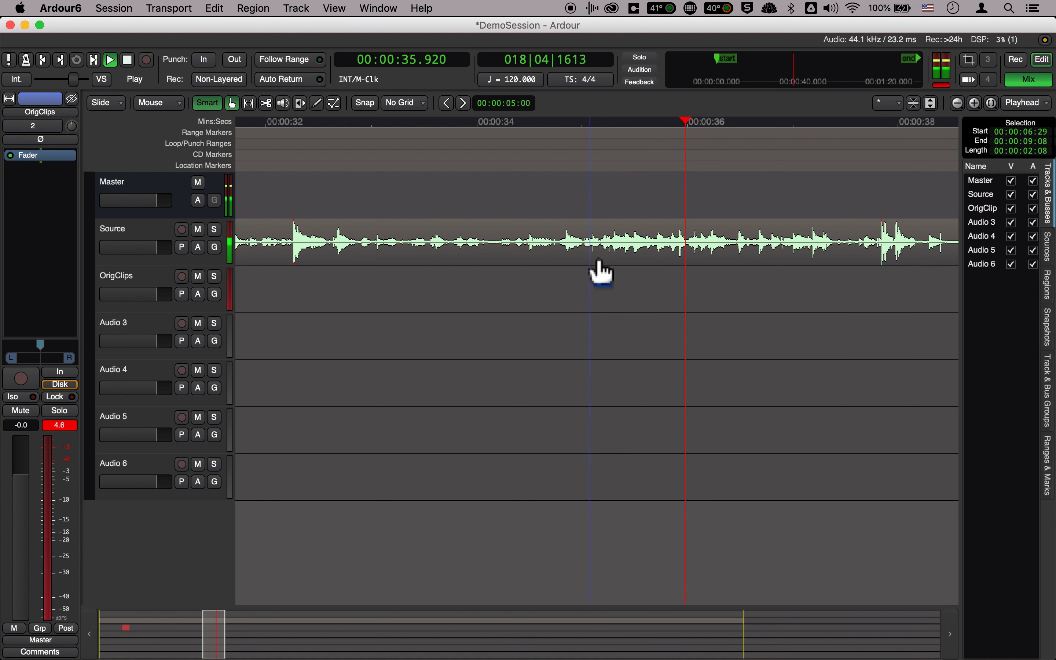
key(space)
- Look further along the Source take and listen to the passage from about 00:01:02
scroll(682, 262, right, 15)
scroll(680, 265, right, 2)
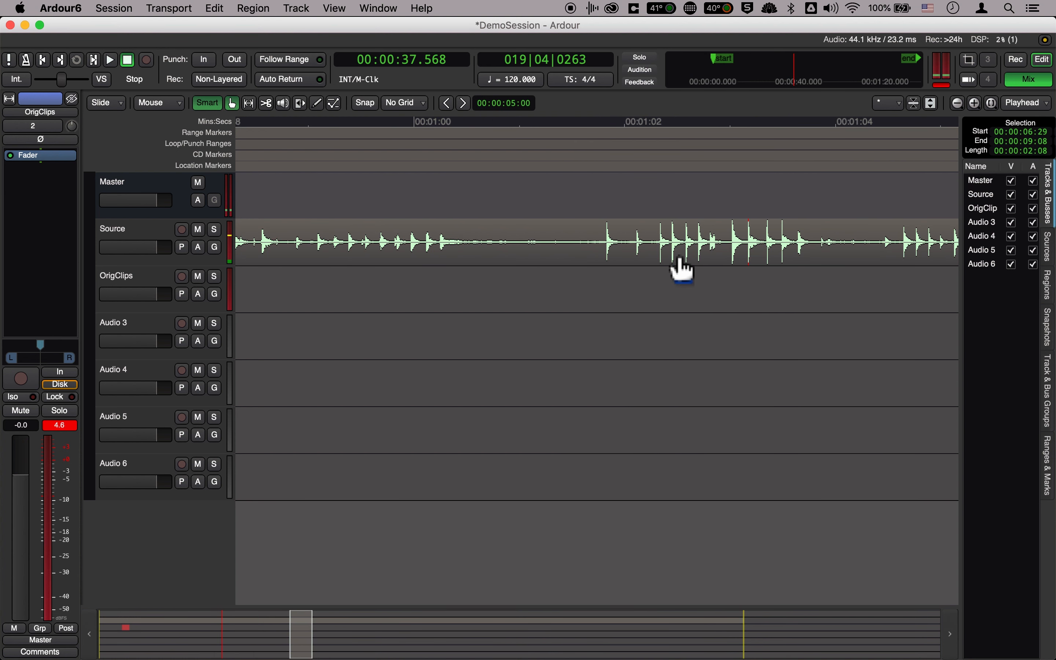
click(641, 147)
key(space)
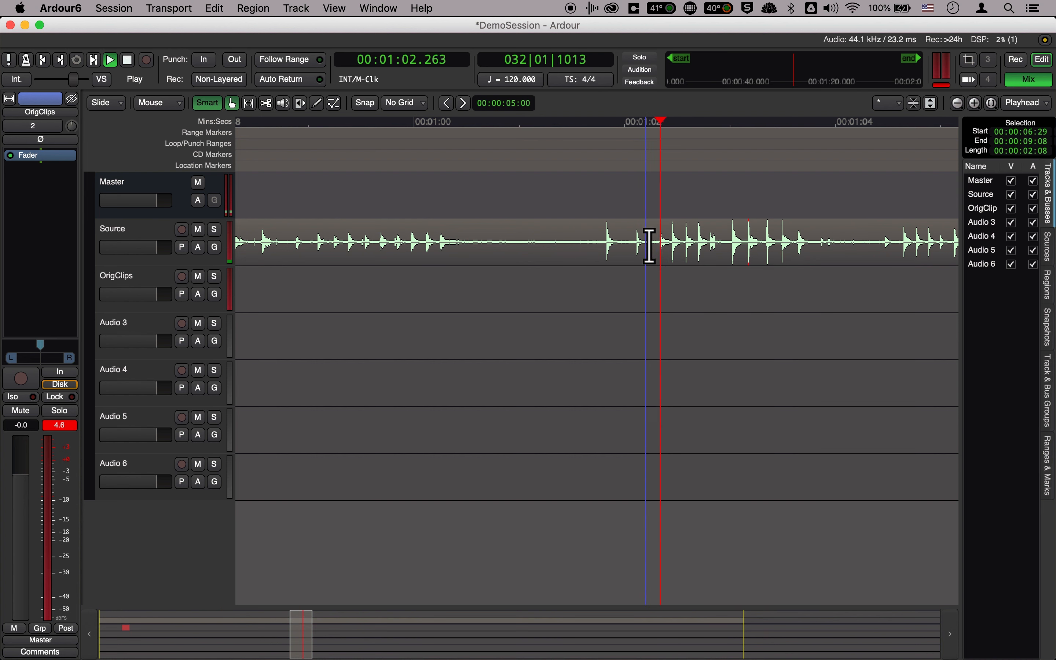
key(space)
- Listen to the Source take's rhythmic passage from about 00:01:11 to 00:01:16
scroll(666, 259, right, 4)
scroll(672, 260, right, 5)
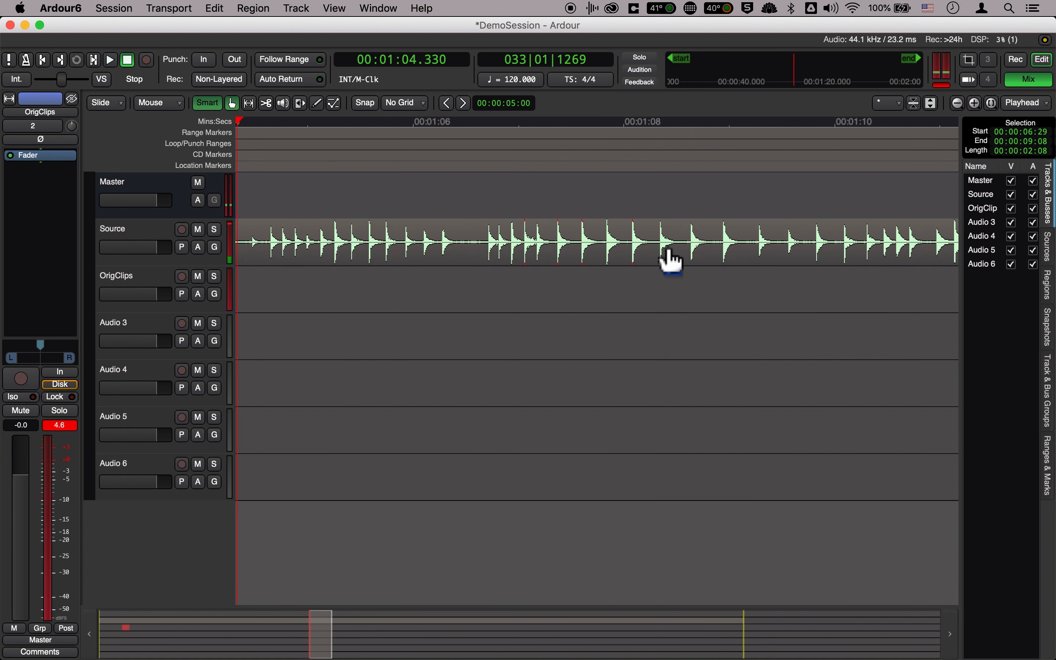
click(300, 147)
key(space)
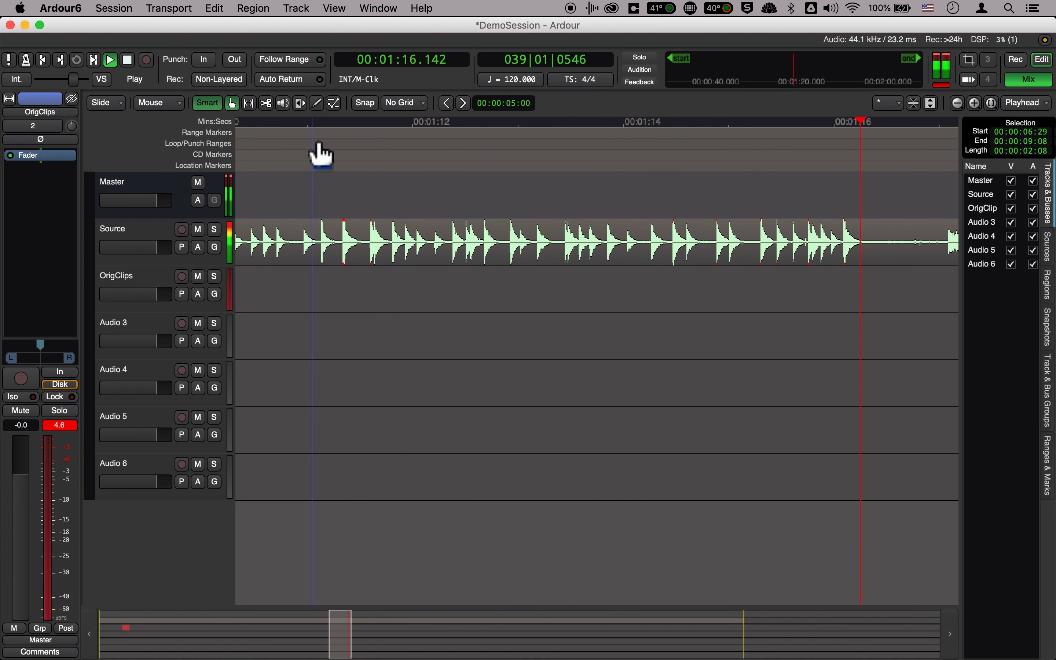
key(space)
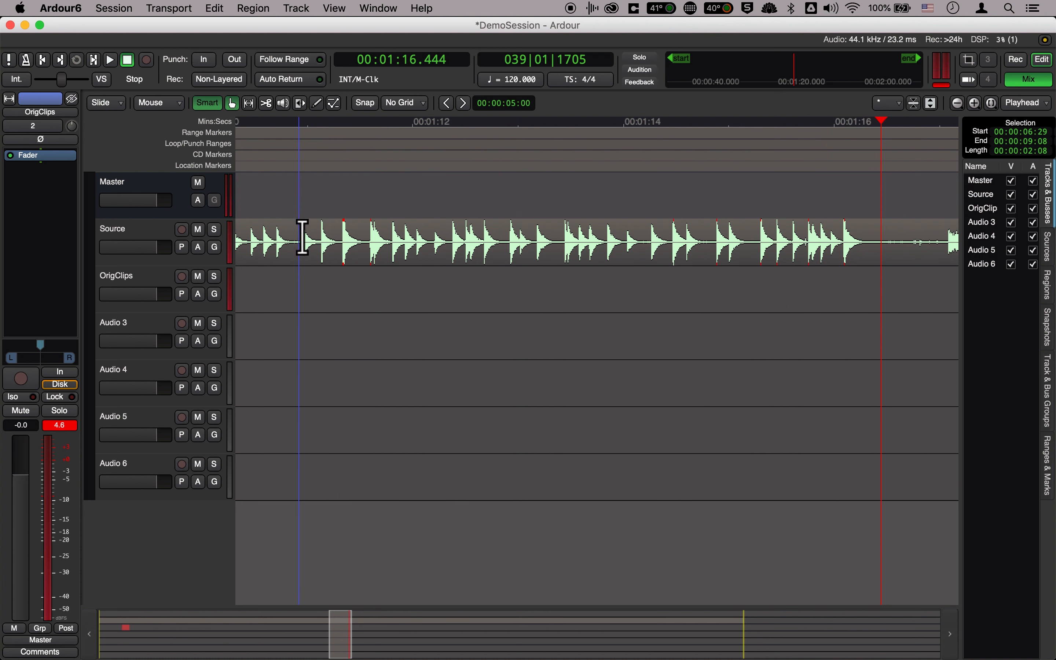
- Copy the Source passage from 00:01:10:27 to 00:01:16:12 onto OrigClips directly beneath its original position
drag(302, 237, 879, 264)
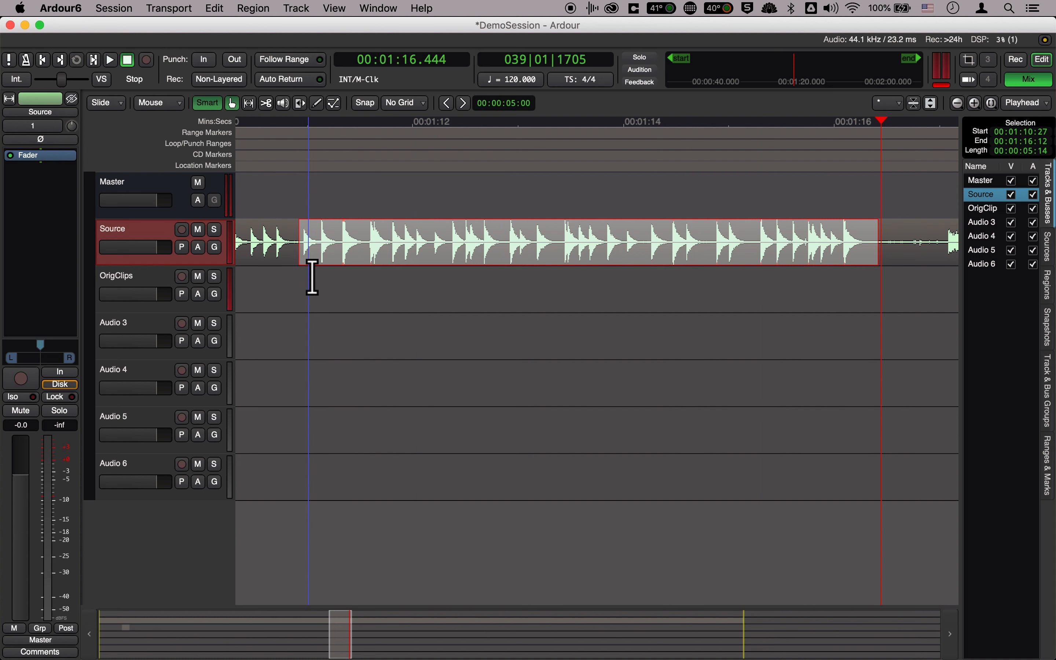
click(301, 307)
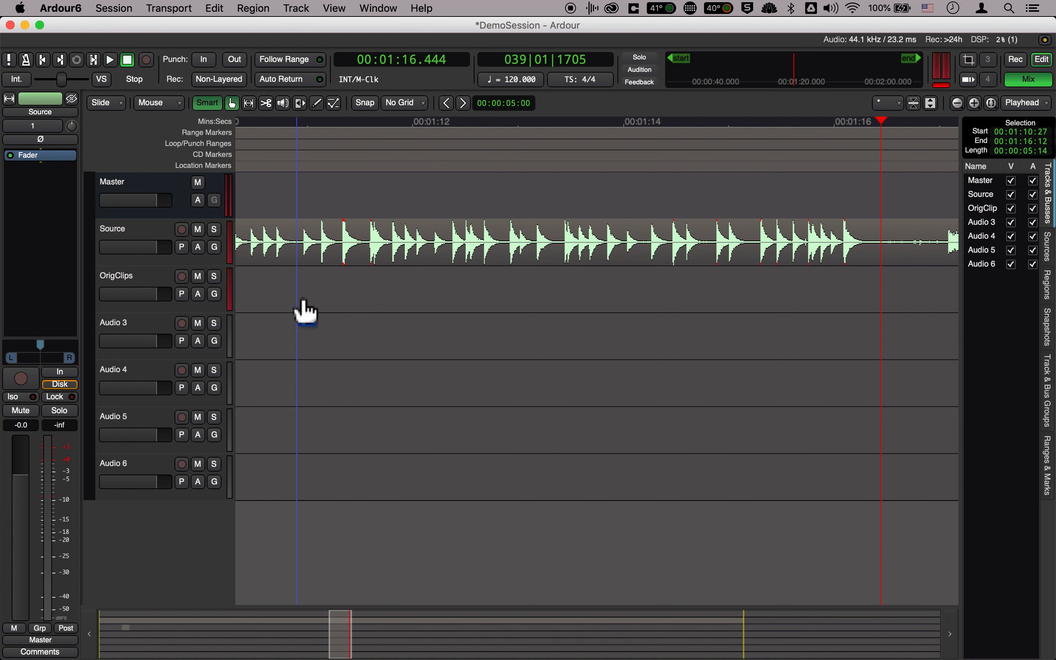
key(super+v)
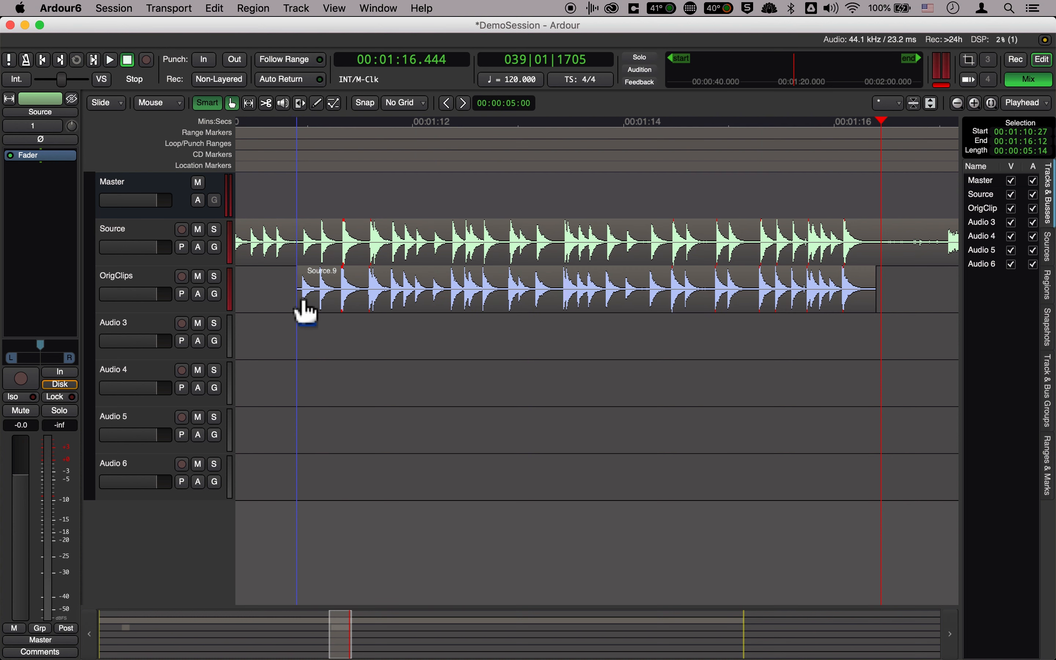
- Look further along the Source take and listen to the passage from about 00:01:28.755 to 00:01:35
scroll(498, 275, right, 10)
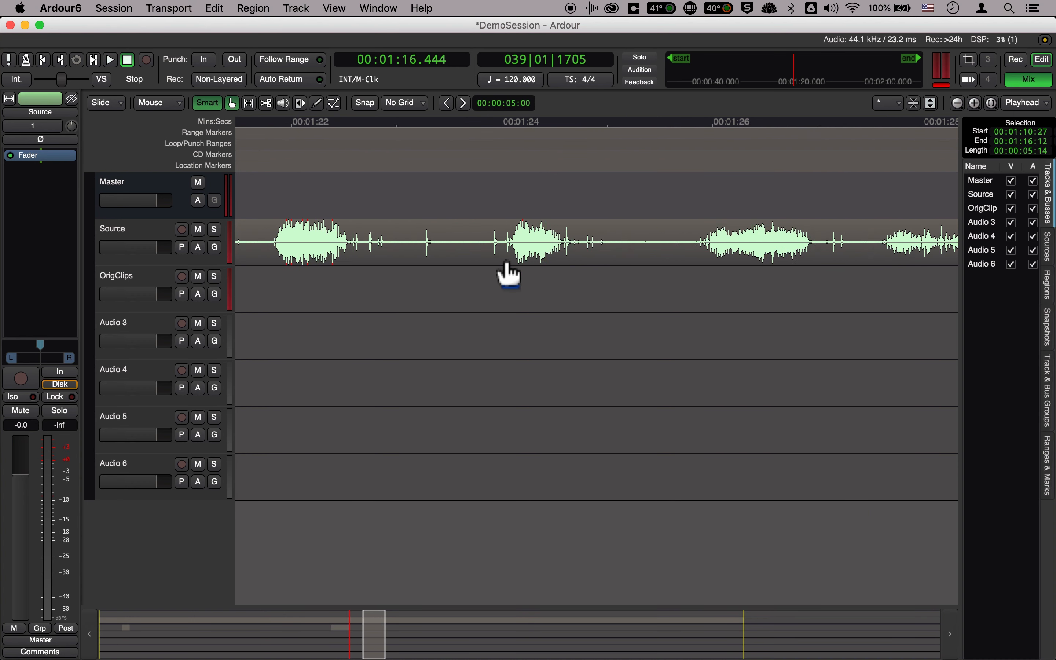
scroll(507, 271, right, 6)
click(462, 127)
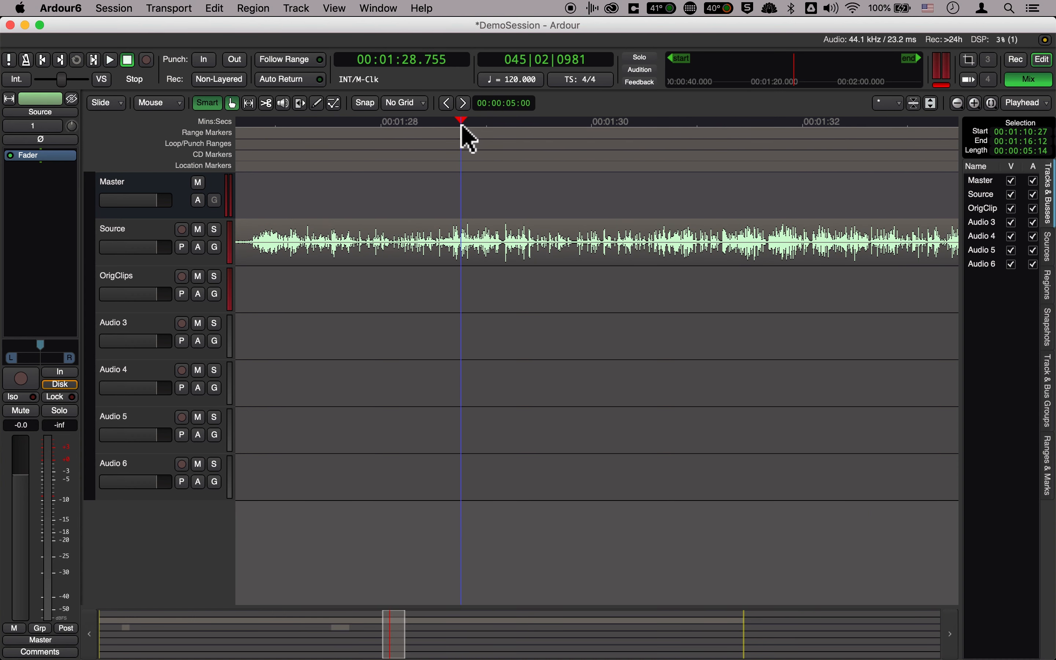
key(space)
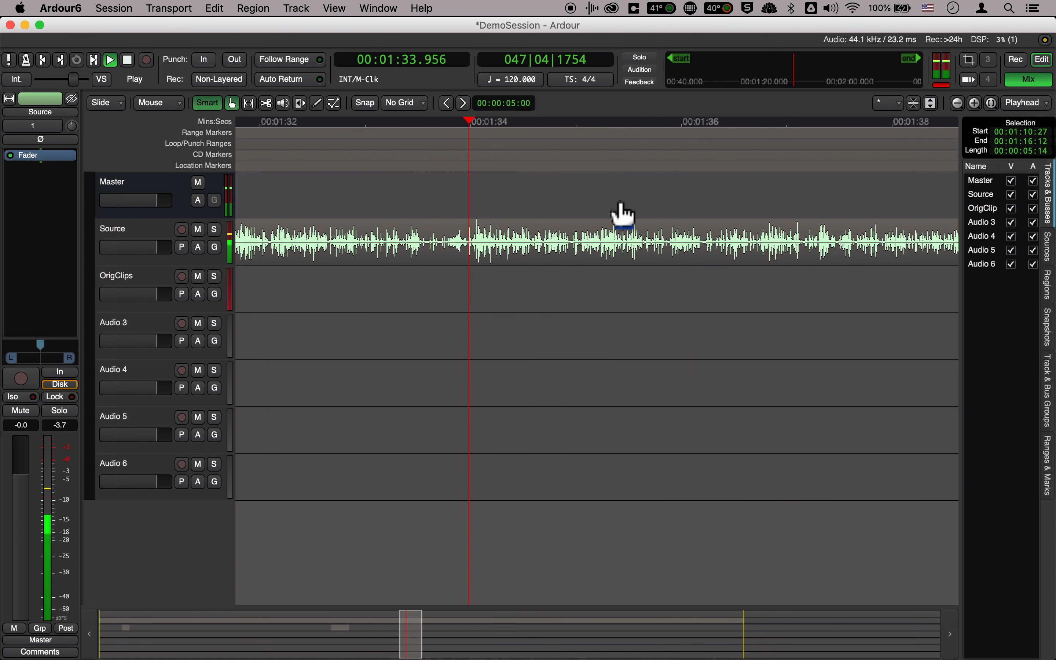
key(space)
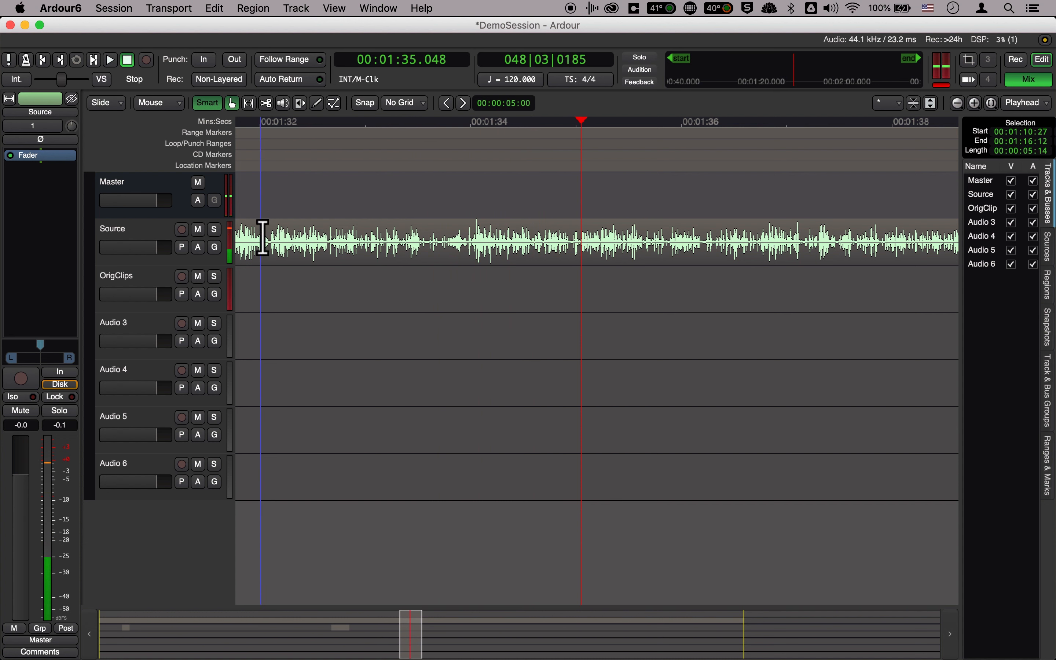
- Copy the Source passage from 00:01:31:27 to 00:01:37:26 onto OrigClips directly beneath its original position
drag(257, 240, 882, 247)
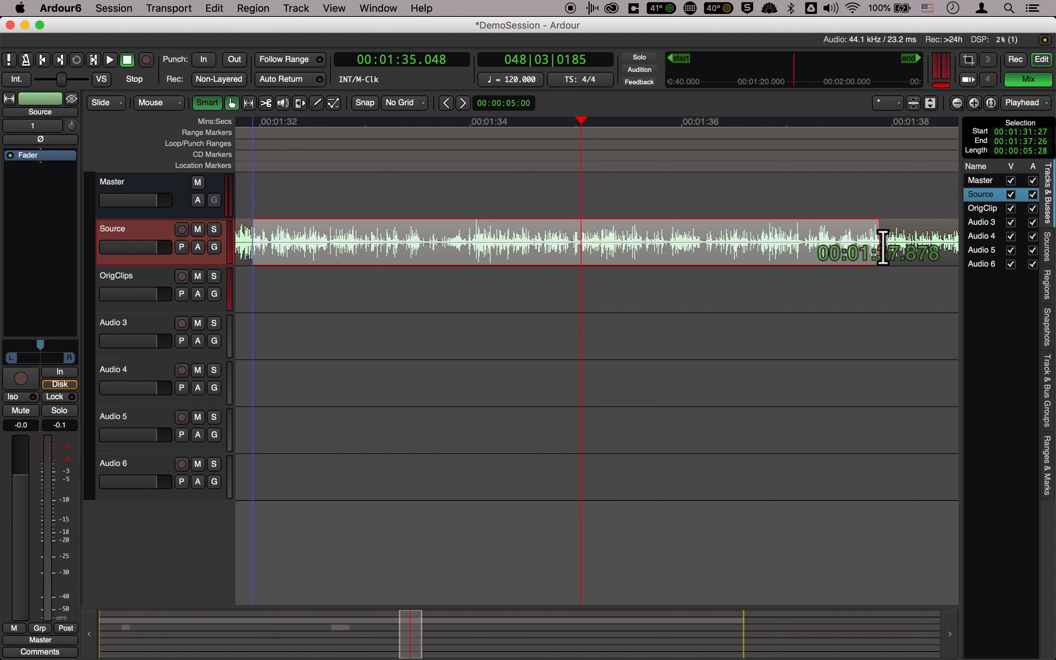
drag(883, 247, 883, 246)
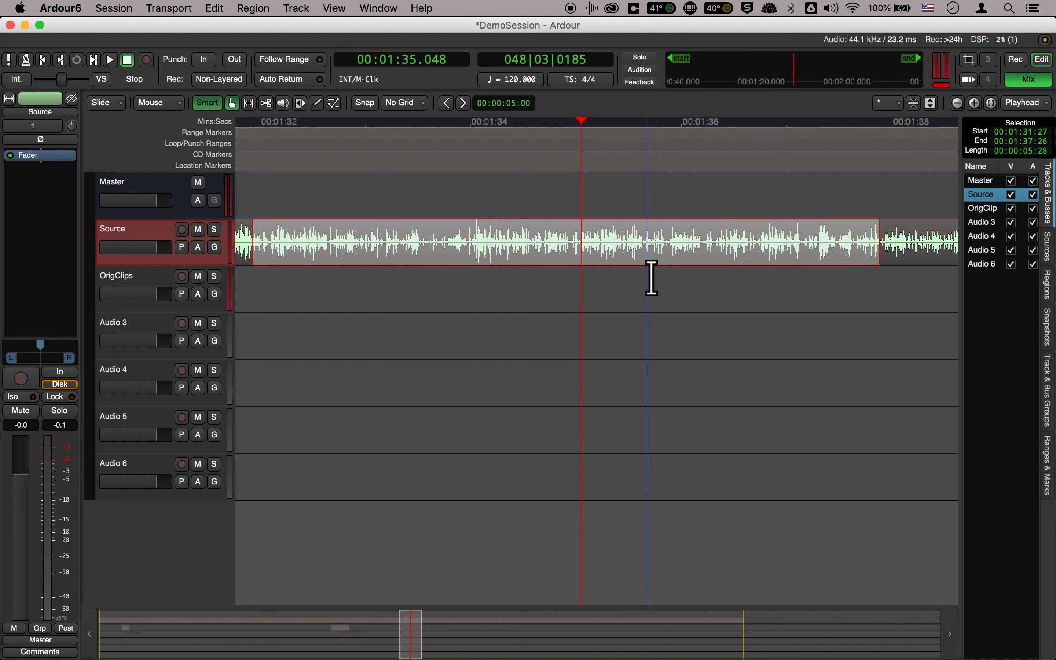
key(super+c)
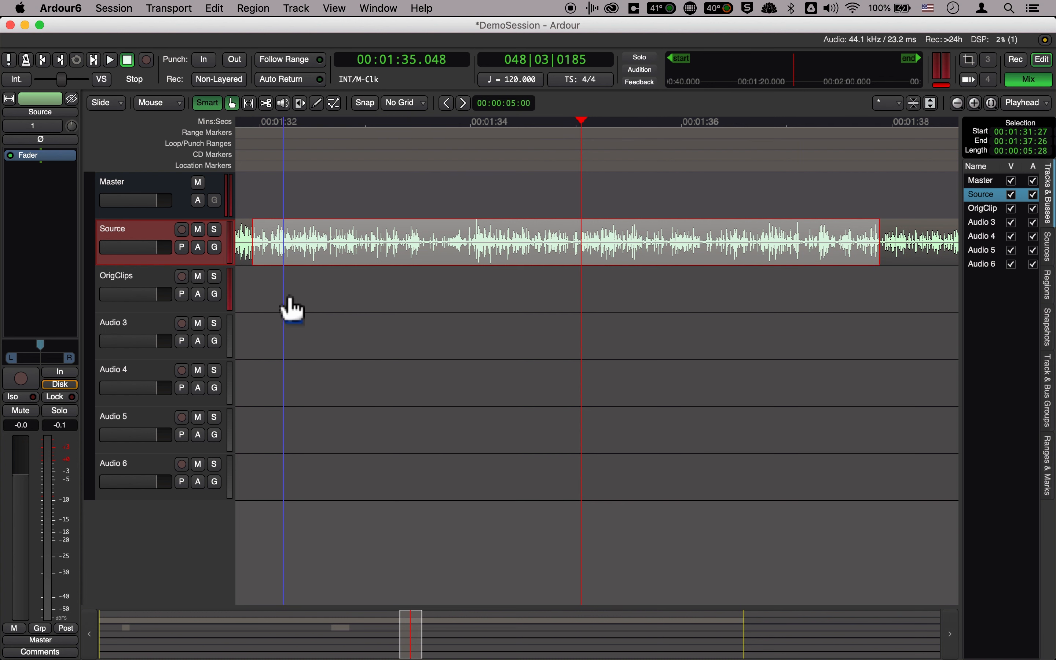
click(259, 306)
key(super+v)
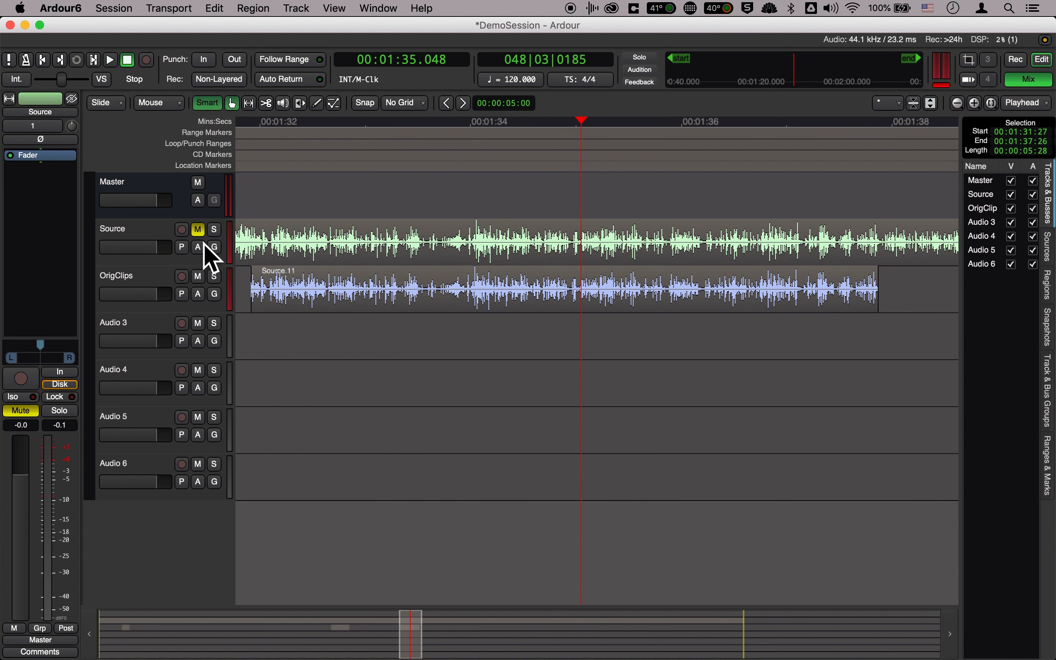
- Move the newest OrigClips clip to just after the previous clip, at about 00:01:16.585
scroll(523, 306, left, 5)
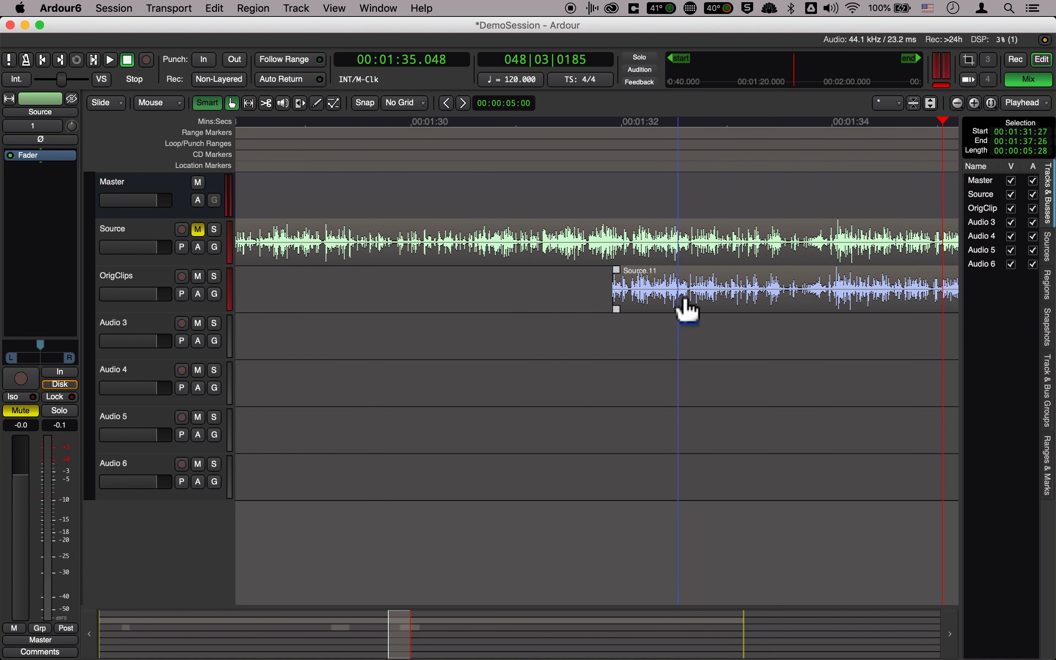
click(681, 306)
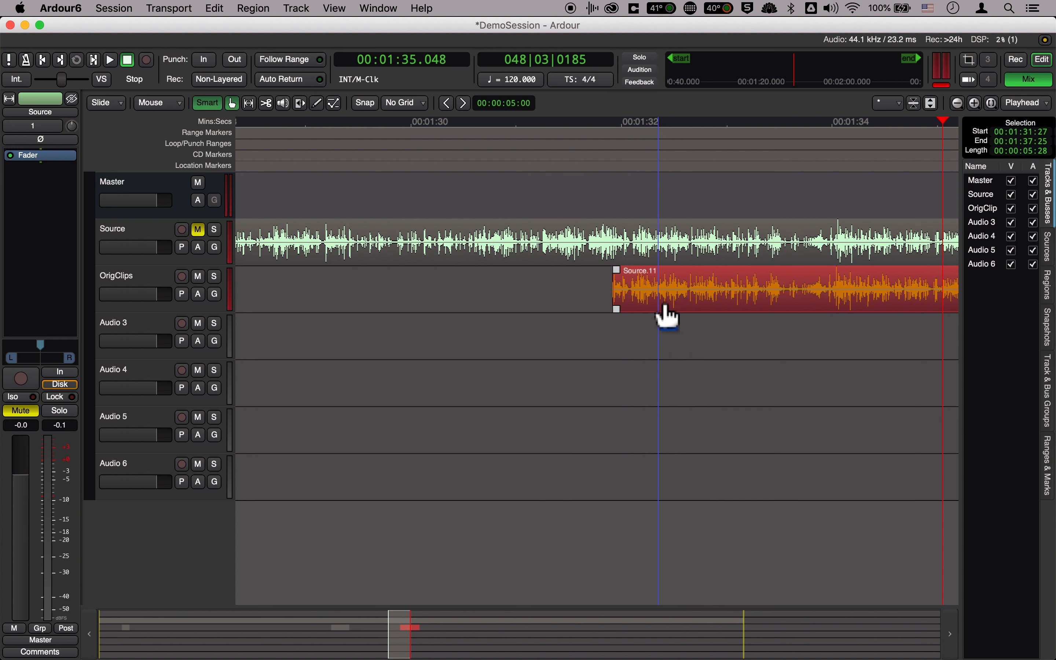
key(Delete)
scroll(668, 317, left, 15)
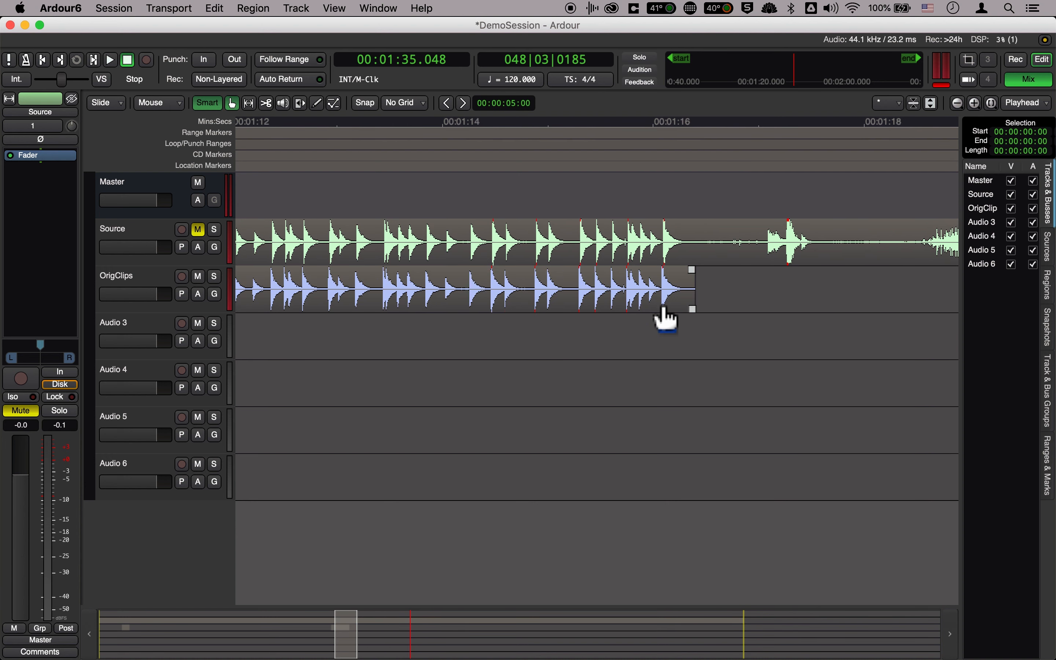
scroll(666, 319, right, 5)
click(720, 295)
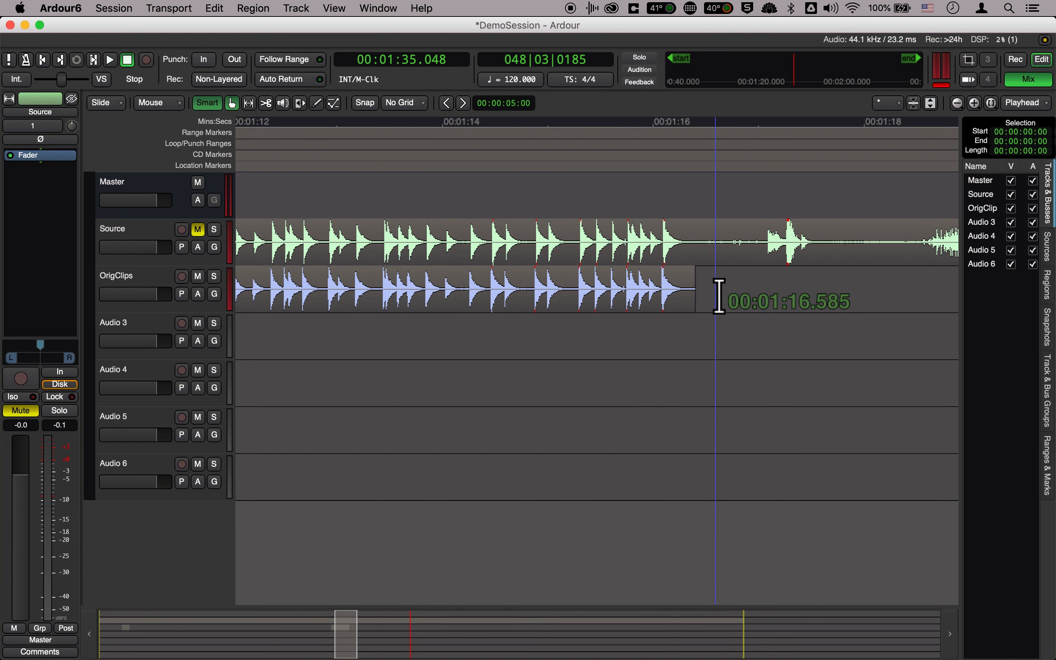
- Gather the clips on OrigClips by moving the first to the session start and the other two, cut together, to about 00:00:02.5
key(super+a)
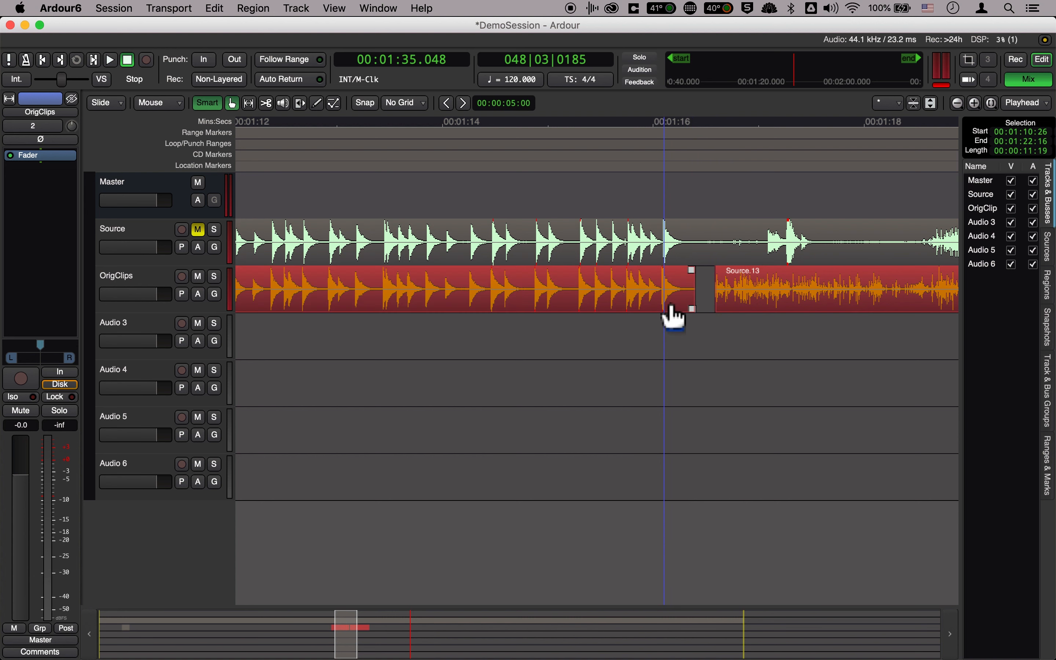
key(Delete)
scroll(674, 316, left, 20)
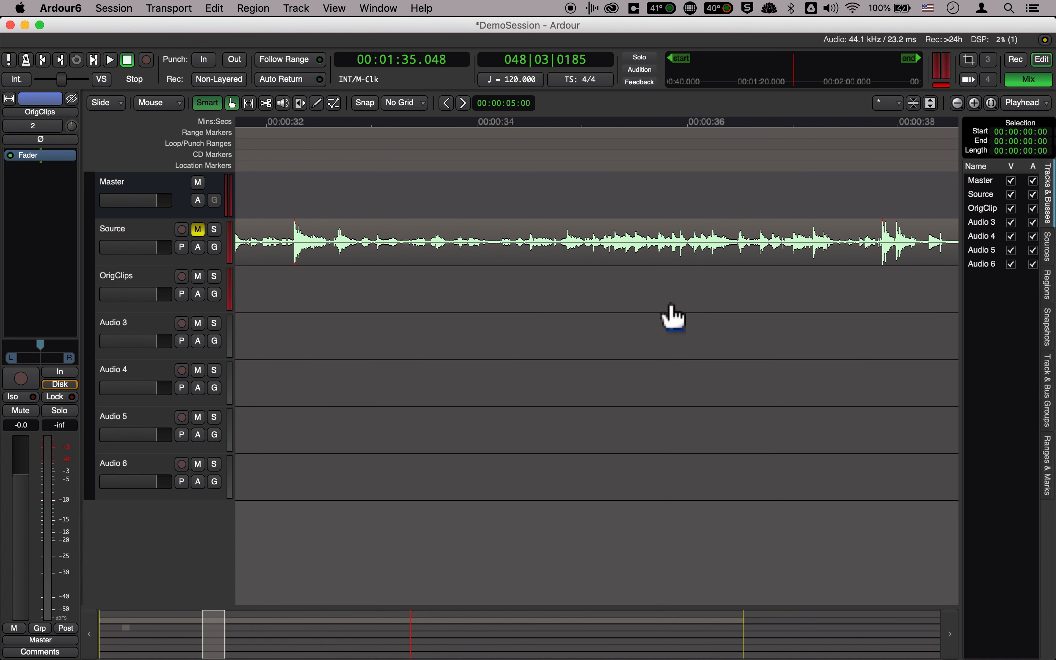
scroll(674, 316, left, 10)
scroll(671, 314, right, 3)
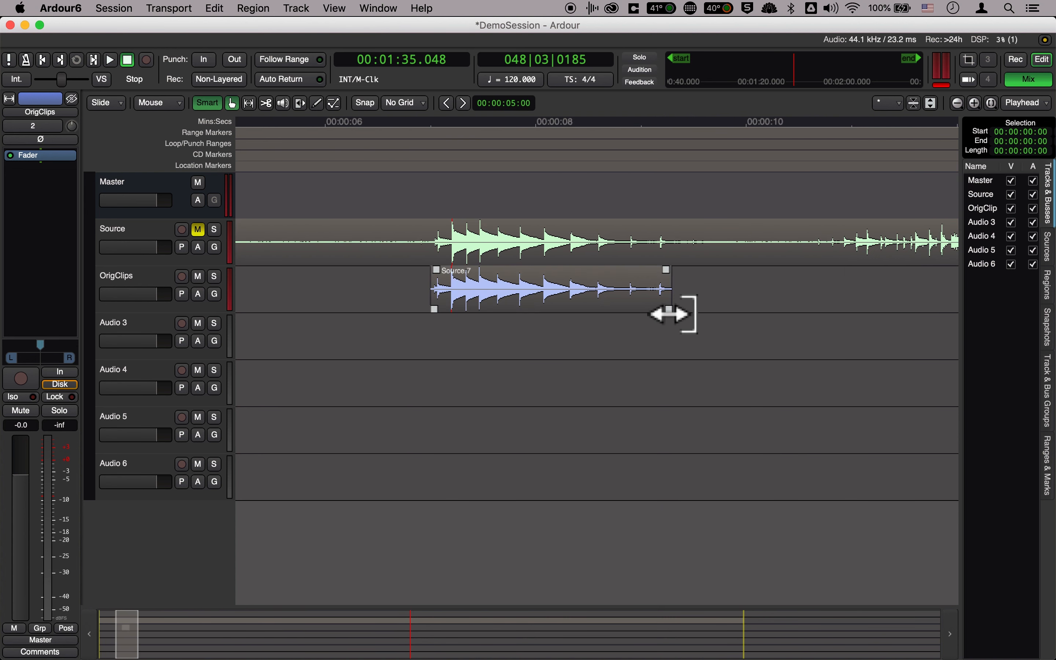
drag(631, 307, 334, 303)
click(504, 297)
key(super+v)
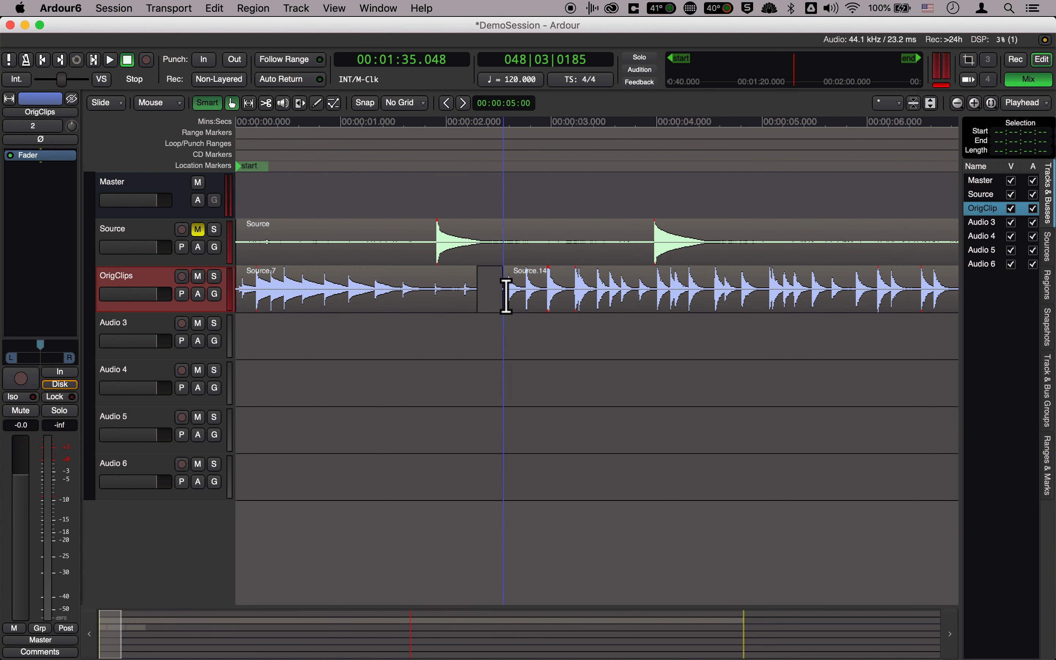
- Check the gathered clips along OrigClips and save the session
scroll(570, 302, right, 6)
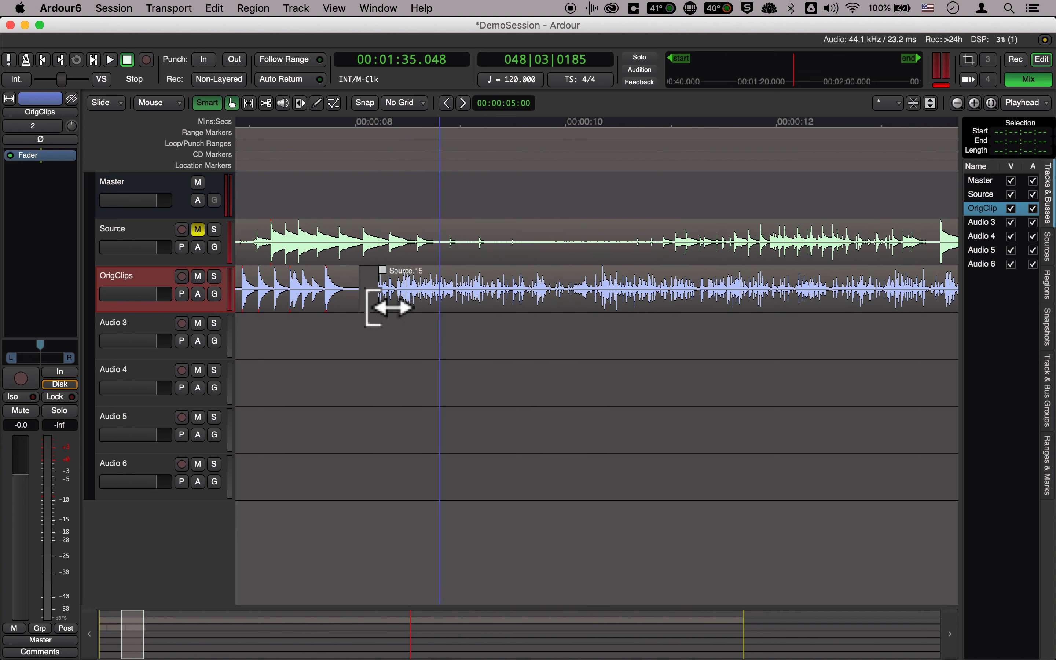
scroll(617, 321, right, 4)
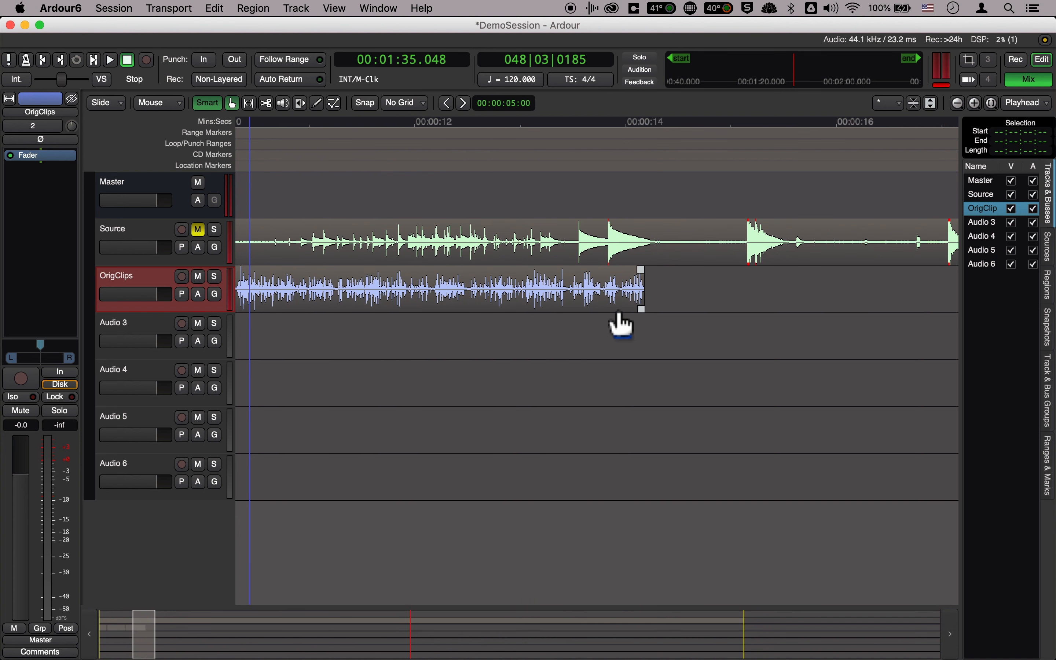
scroll(483, 314, left, 10)
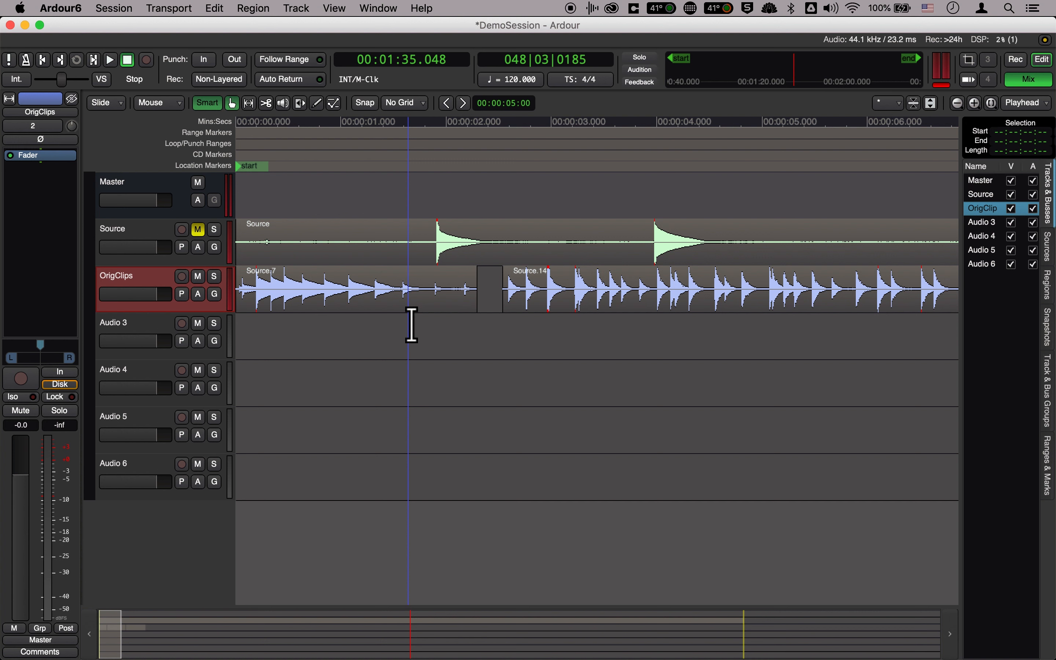
key(super+s)
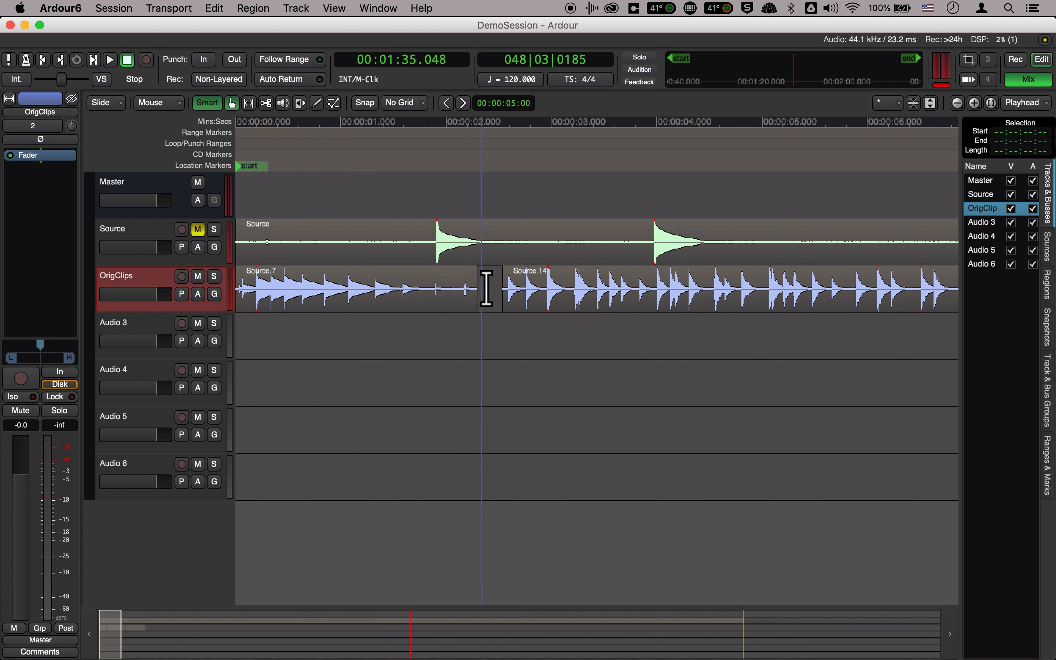
- Trim the start of the second OrigClips clip slightly to 00:00:02:17 and give it a short fade-in
click(567, 305)
drag(506, 305, 507, 327)
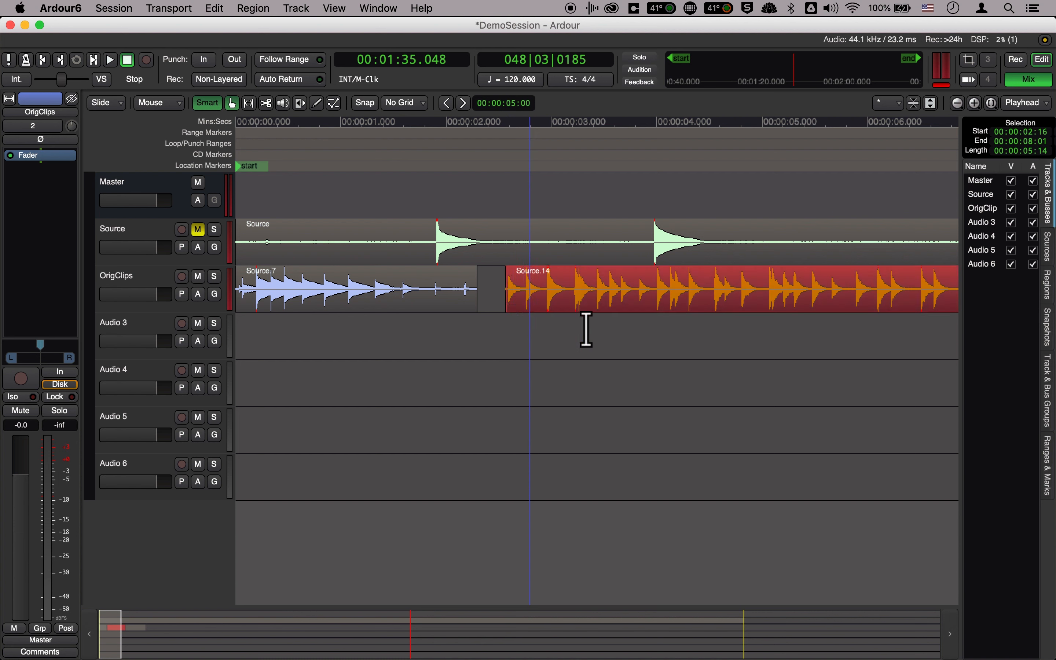
click(522, 288)
click(514, 289)
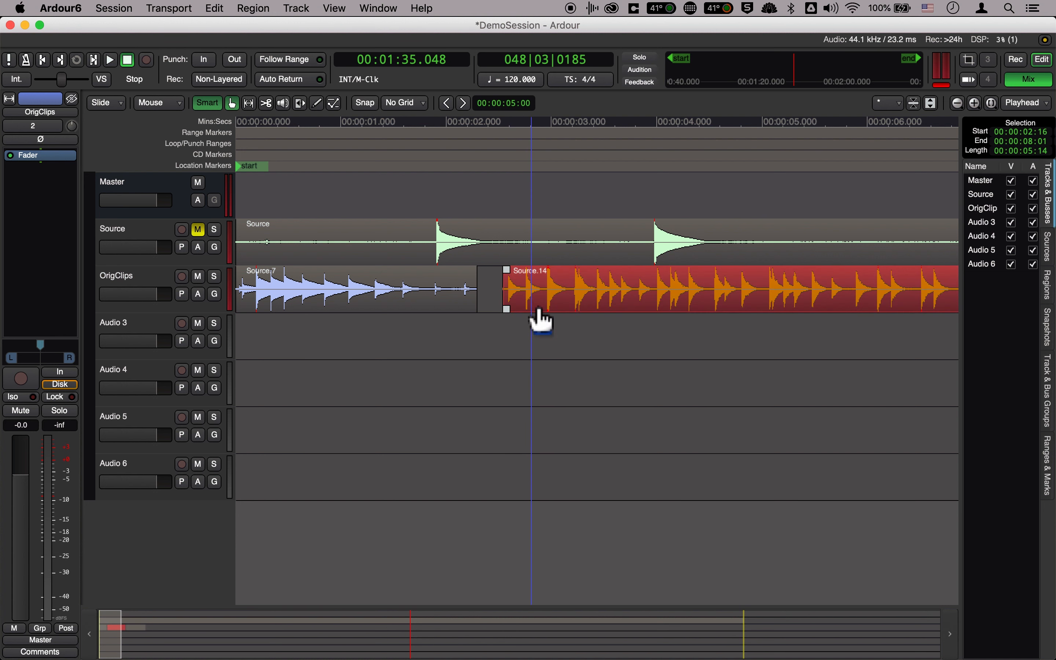
drag(507, 310, 511, 311)
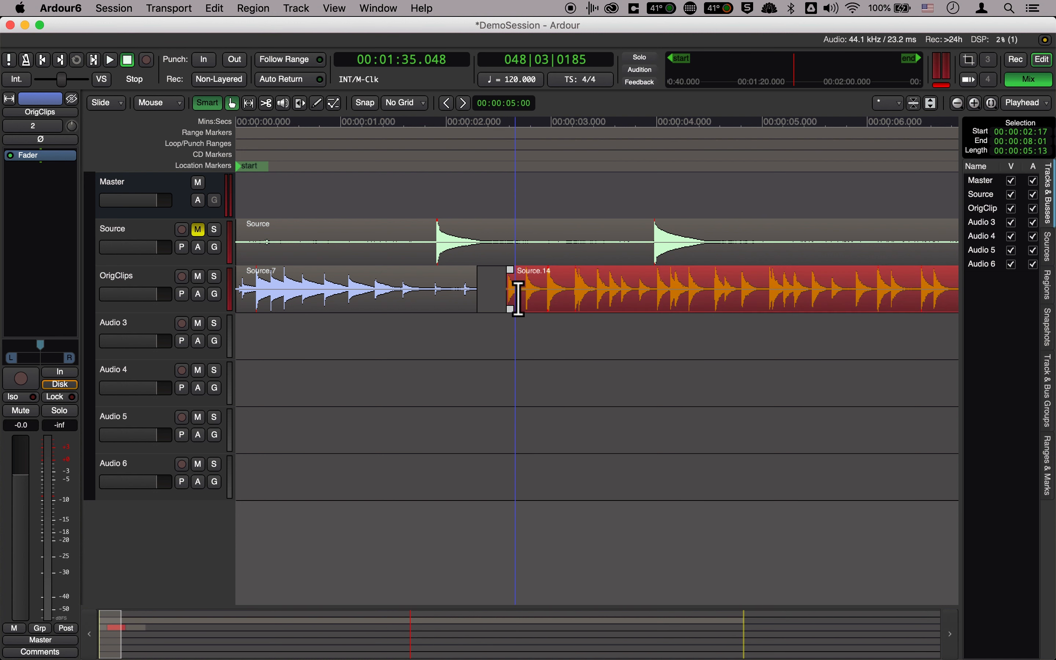
drag(511, 271, 516, 270)
- Add a short fade-out at the end of the second OrigClips clip
scroll(674, 301, right, 2)
scroll(682, 312, right, 3)
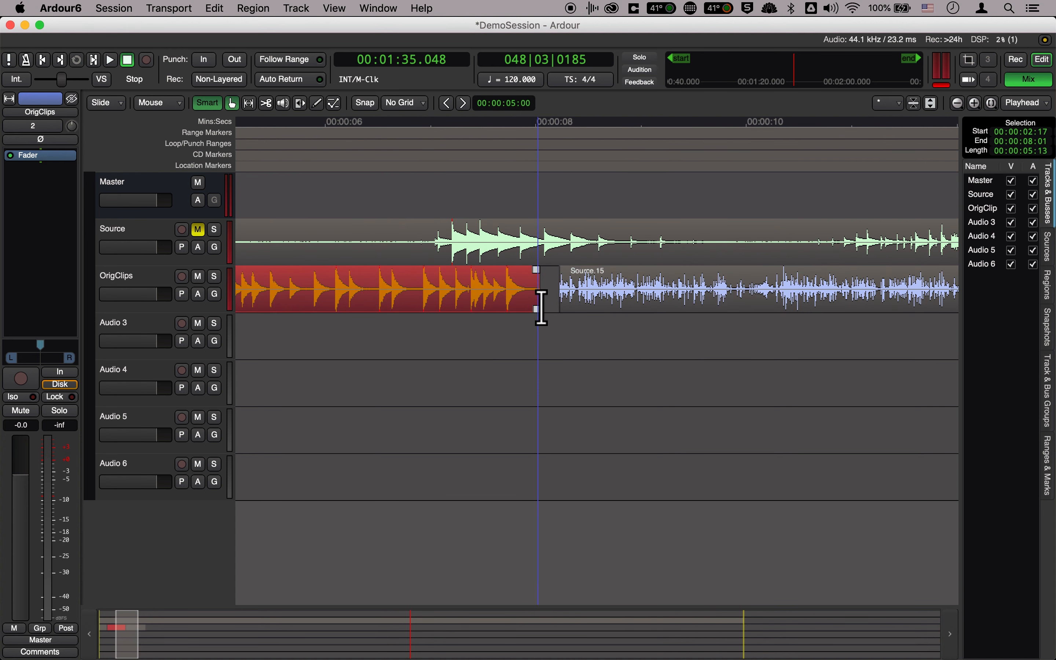
drag(538, 270, 529, 269)
- Select the third OrigClips clip and add a very short fade-out at its end near 00:00:14
click(567, 285)
click(639, 288)
scroll(638, 288, right, 6)
scroll(633, 288, left, 2)
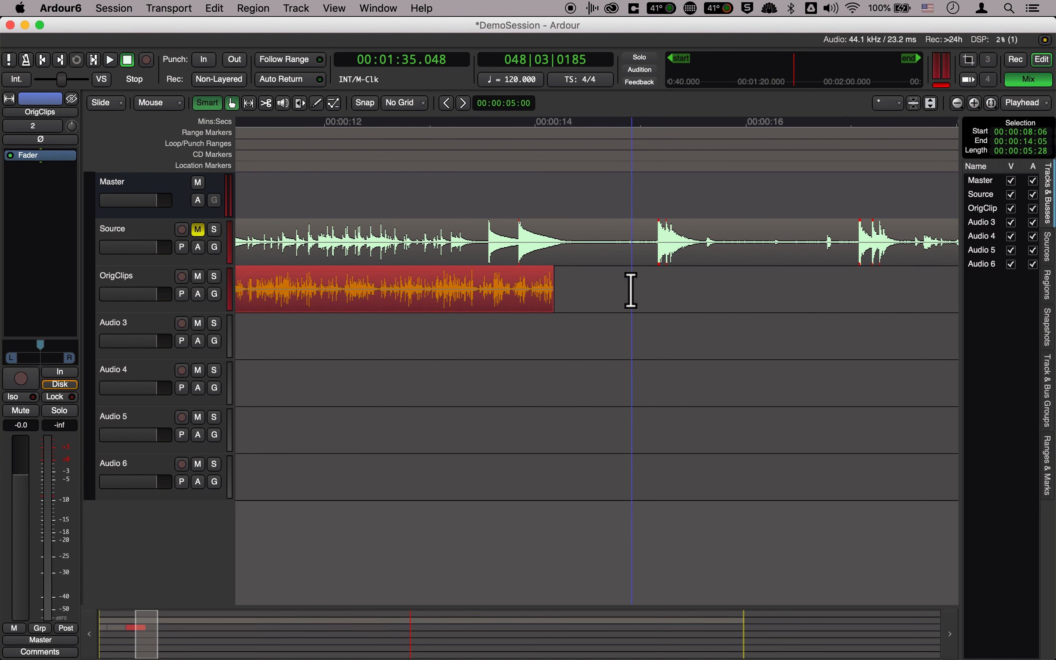
click(554, 286)
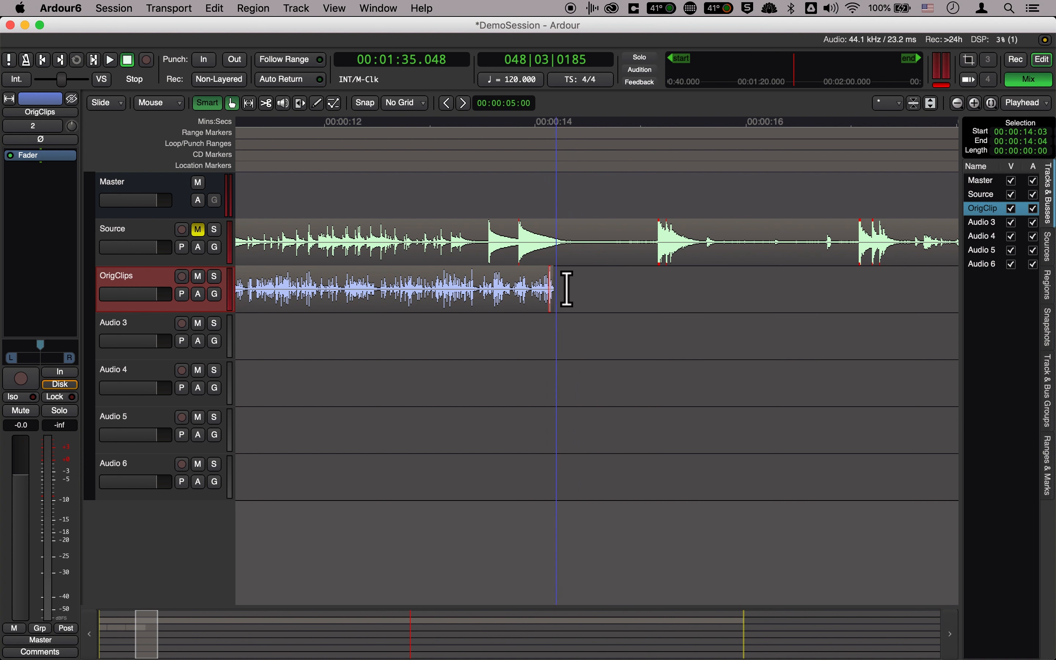
click(592, 296)
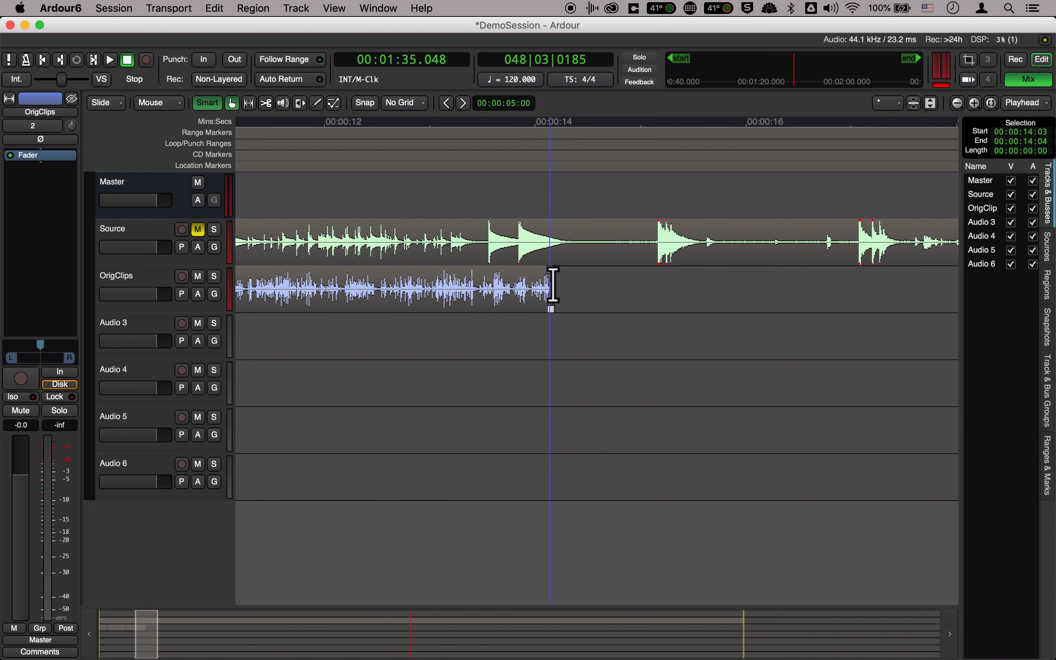
click(535, 292)
drag(552, 270, 551, 272)
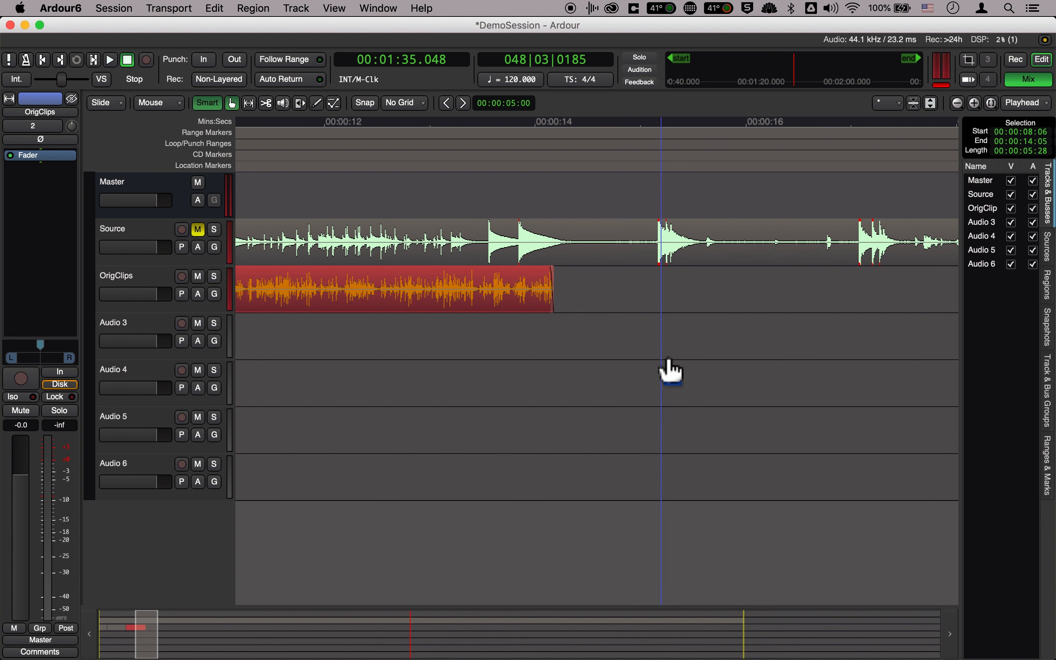
- Clear the selection and look over the gathered clips and their fades on OrigClips from the session start
scroll(581, 385, left, 15)
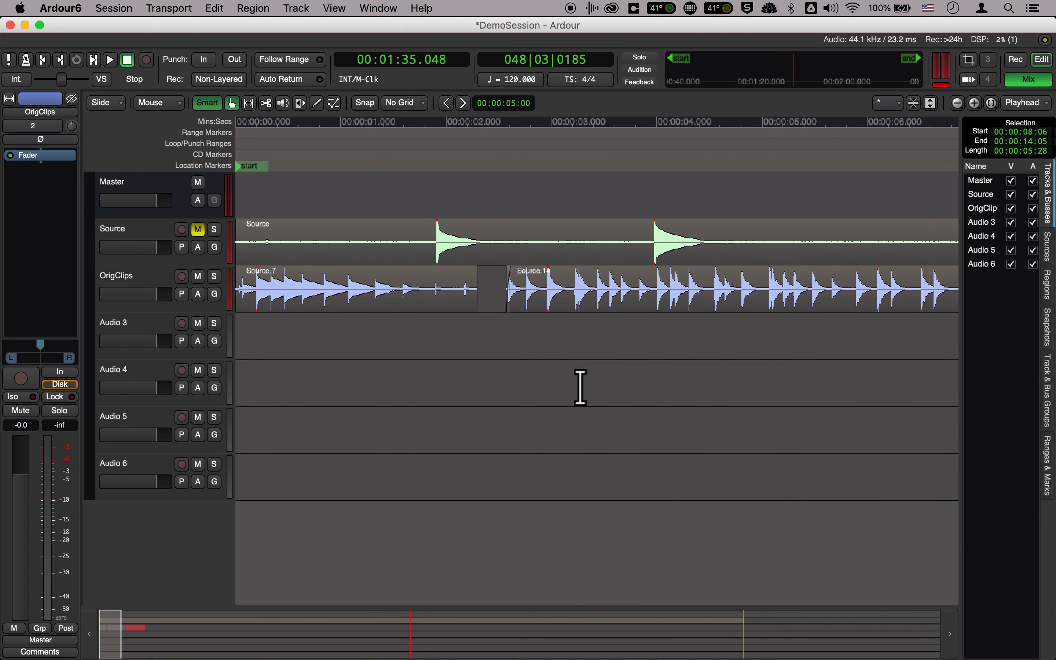
click(512, 355)
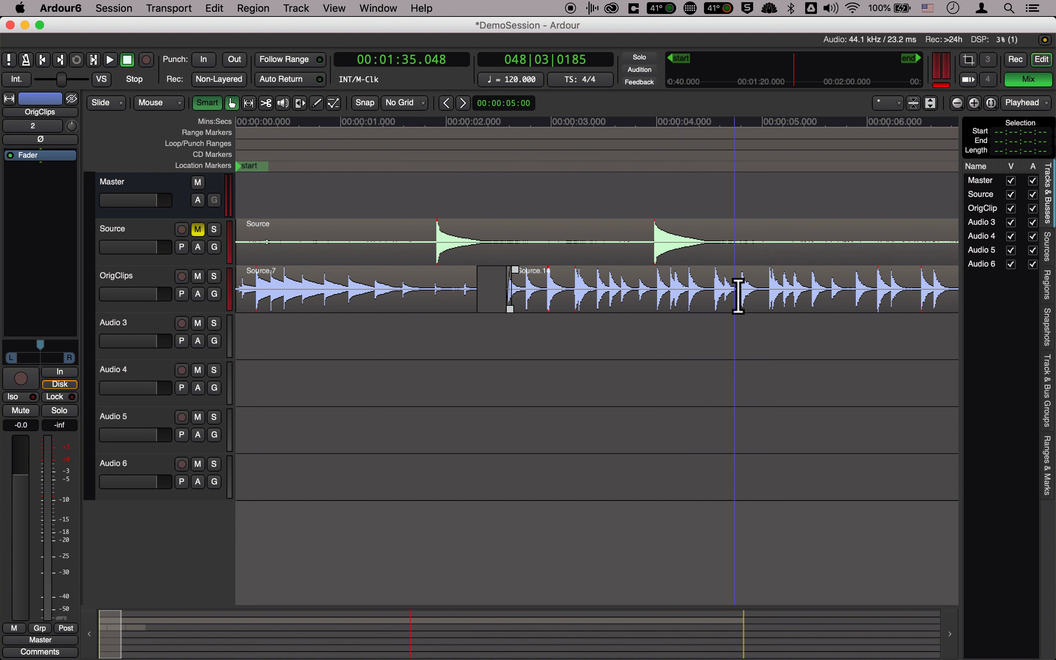
scroll(738, 294, right, 10)
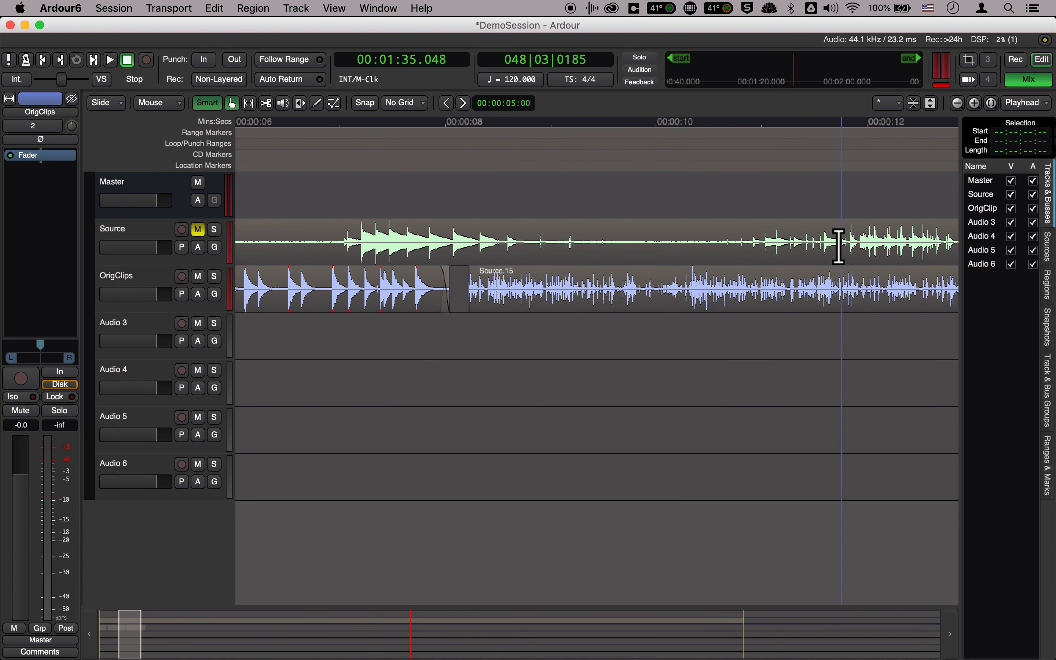
scroll(417, 234, left, 10)
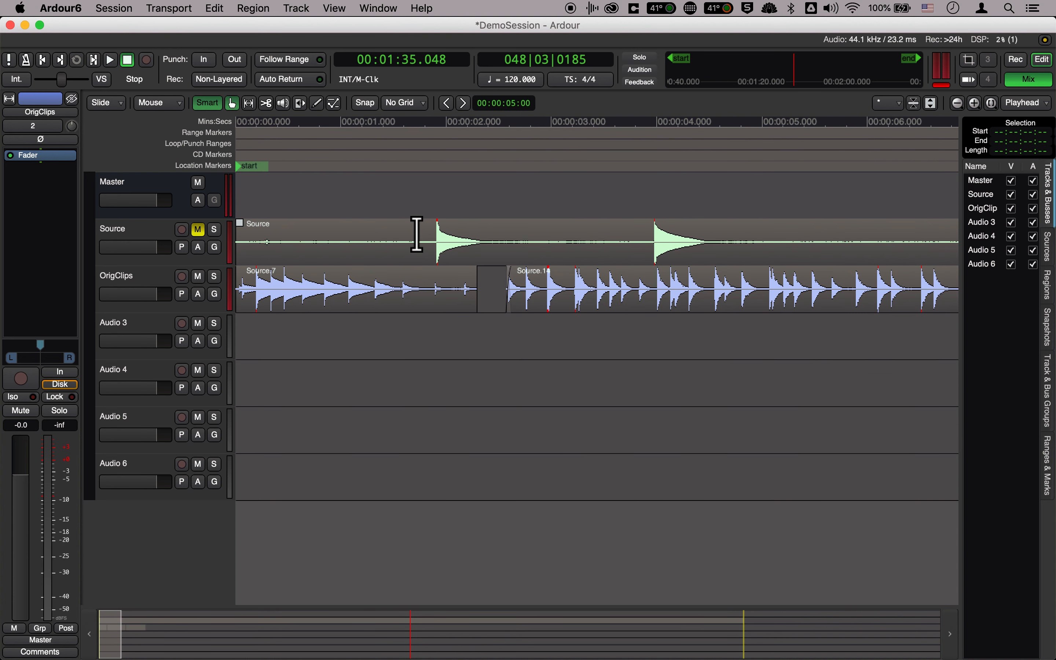
- Select all clips on OrigClips and normalize them to 0.00 dBFS, each region using its own peak value
click(163, 300)
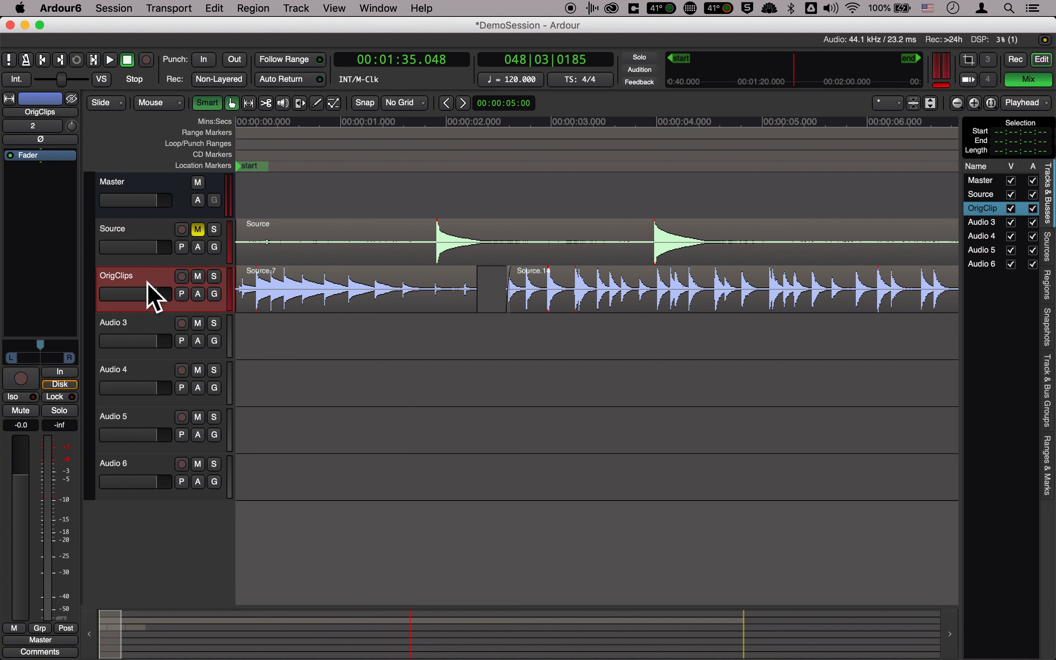
key(super+a)
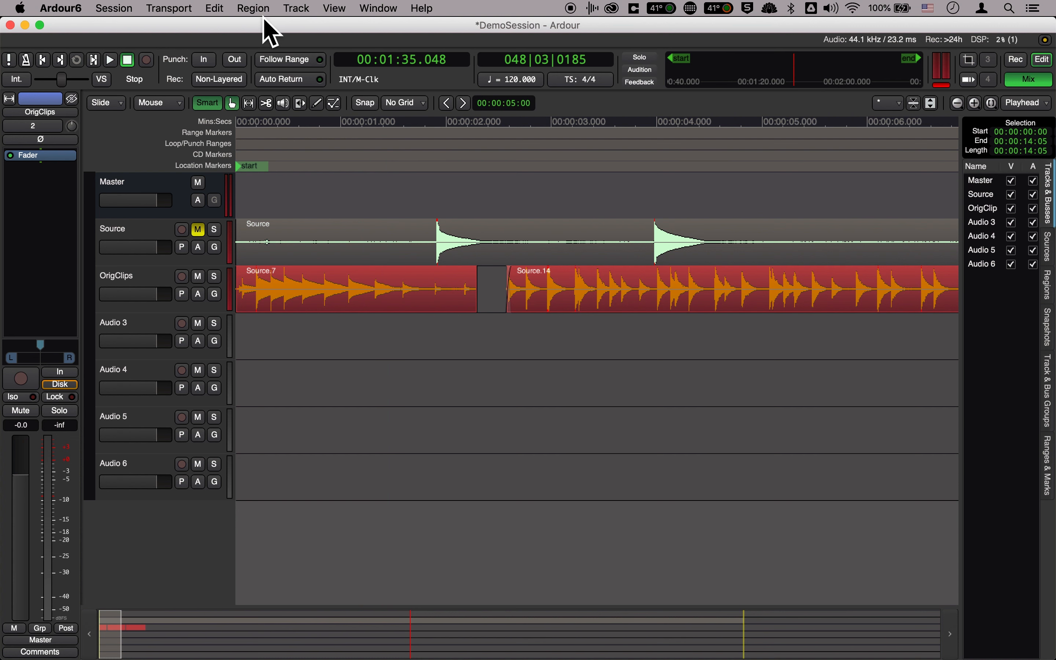
click(253, 9)
mouse_move(296, 142)
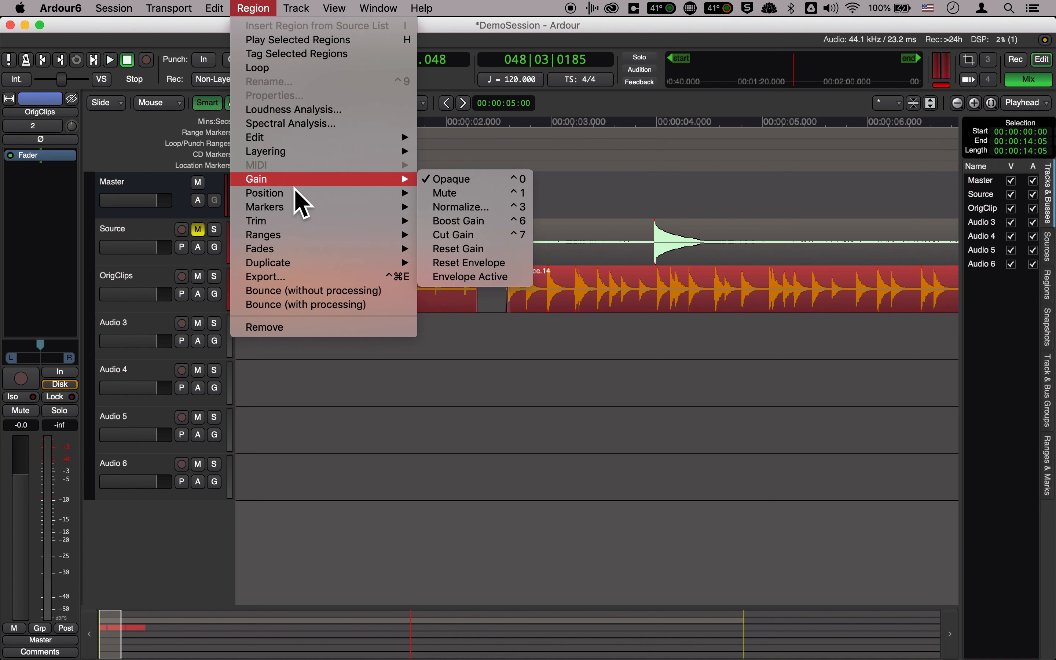
mouse_move(296, 8)
click(258, 16)
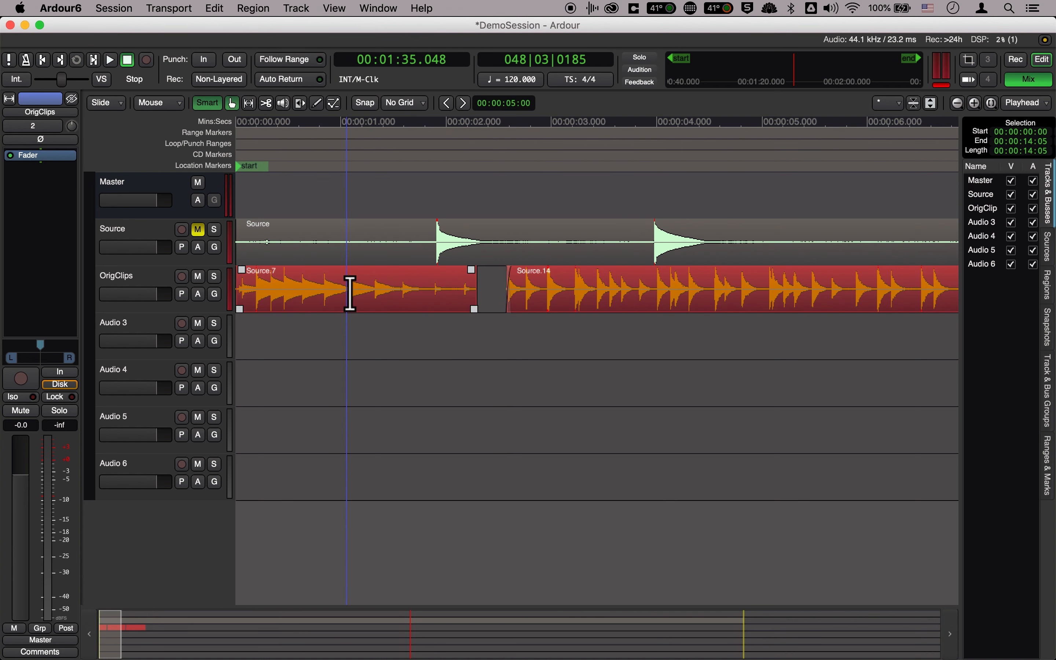
click(263, 10)
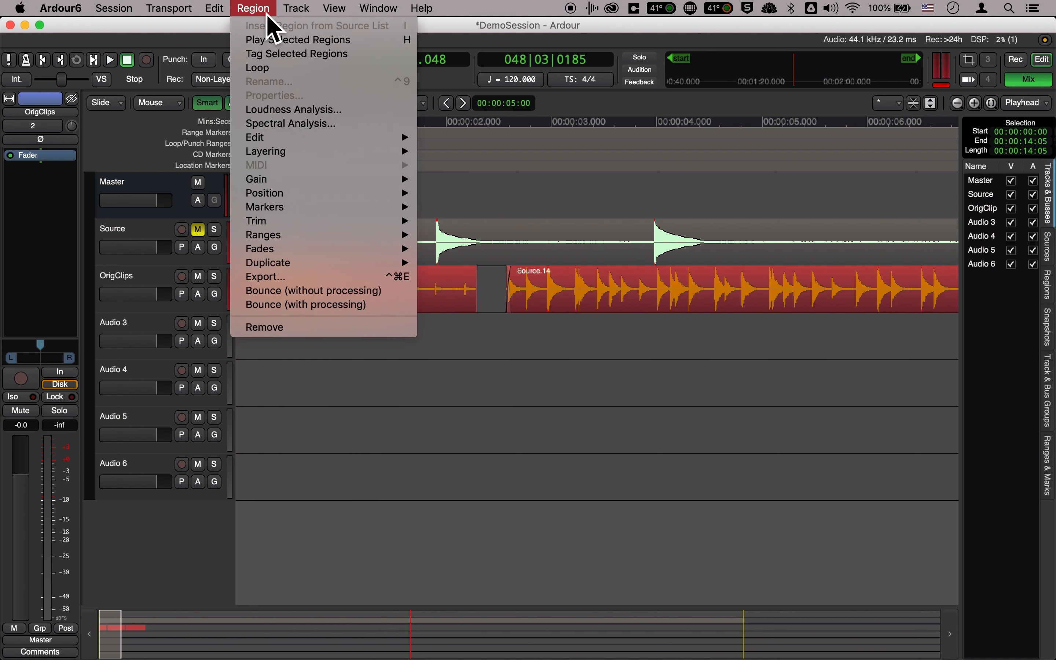
mouse_move(280, 182)
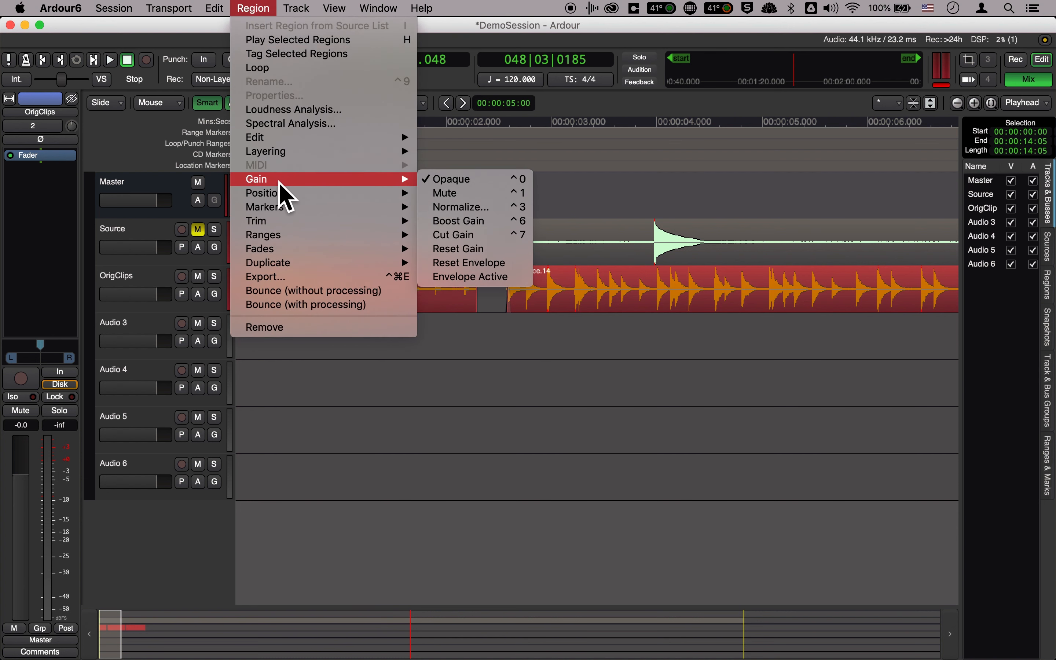
click(474, 212)
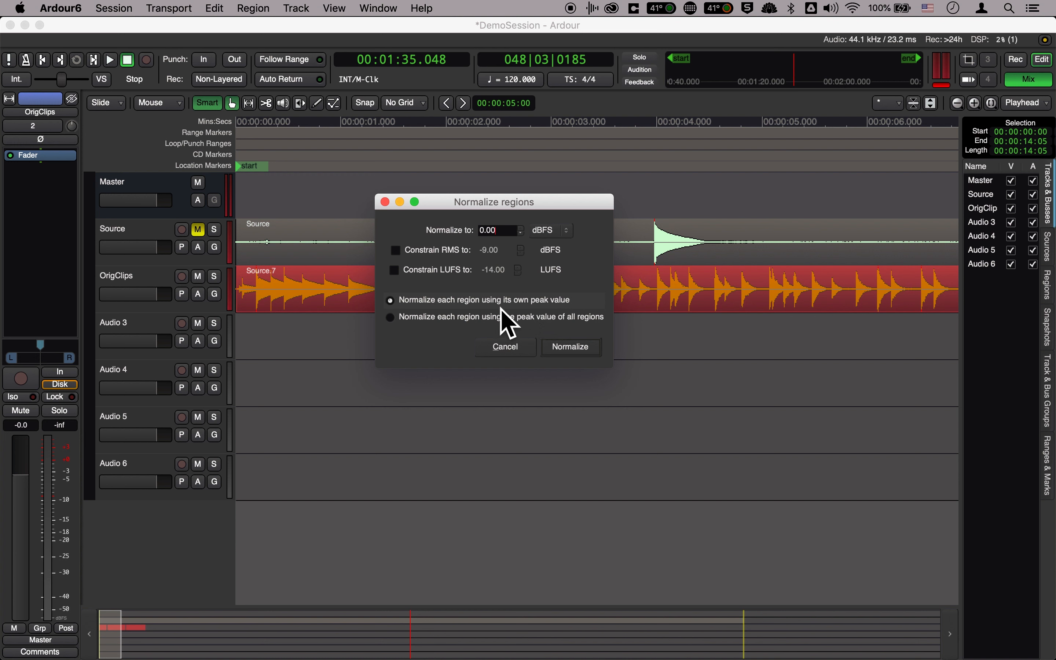
click(570, 352)
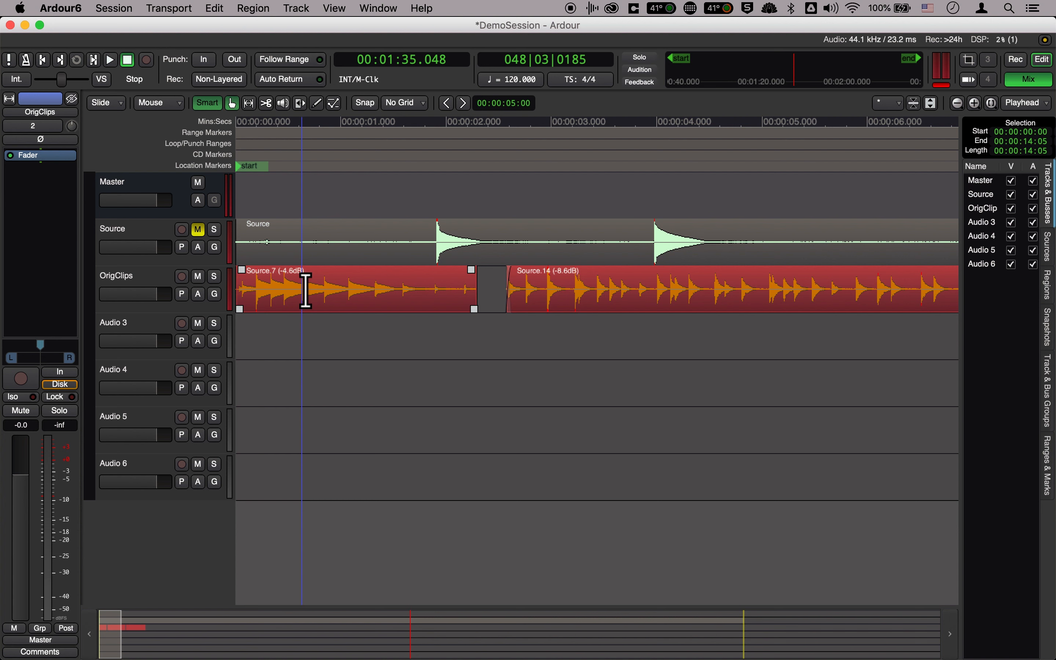
- Copy the short quiet Source passage from 00:00:15:17 to 00:00:15:23 onto OrigClips after the third clip, at about 00:00:14:16
scroll(693, 297, right, 10)
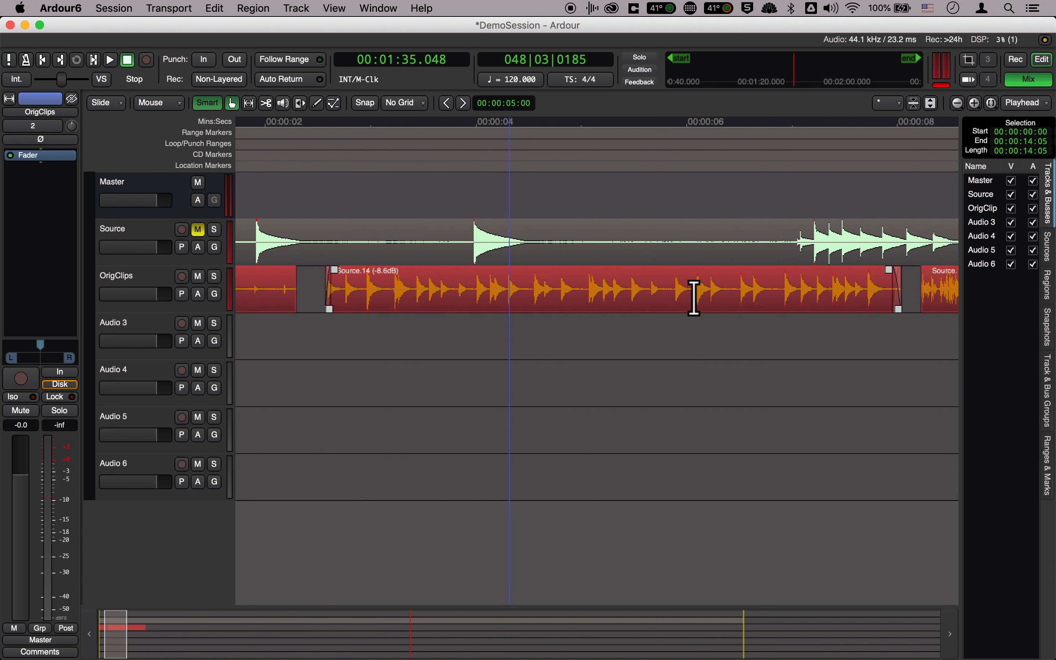
scroll(693, 297, right, 12)
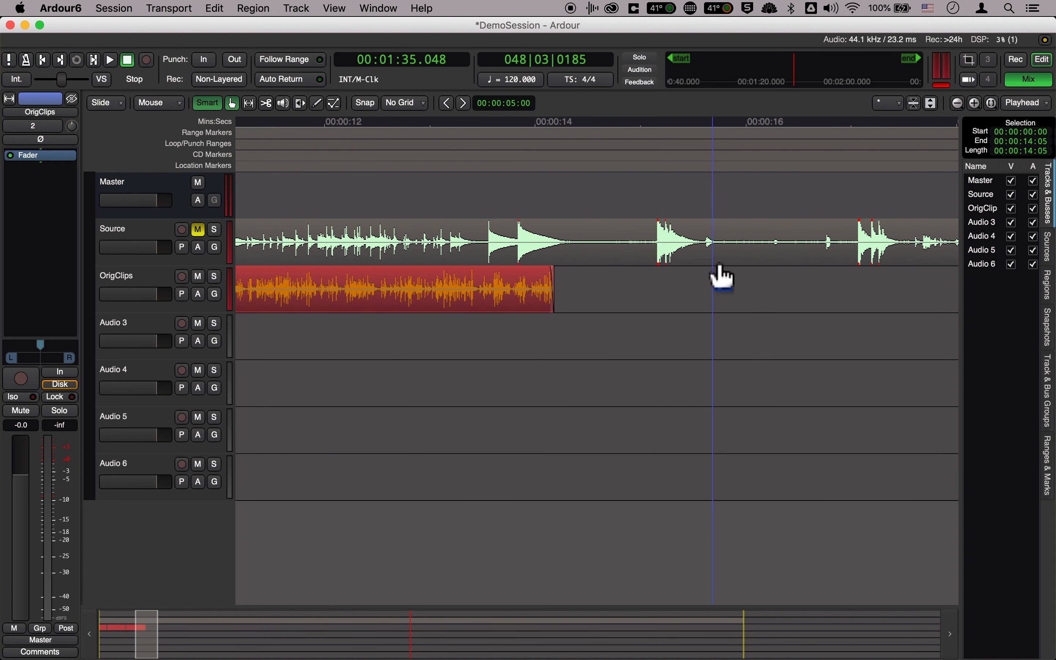
drag(703, 243, 722, 247)
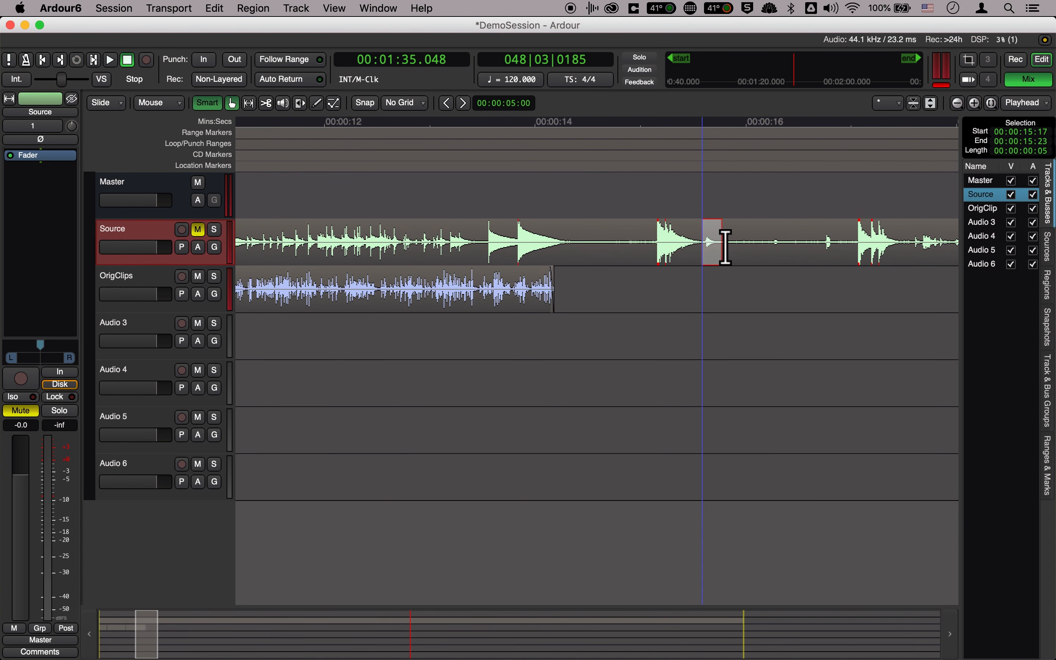
key(super+c)
click(595, 292)
key(super+v)
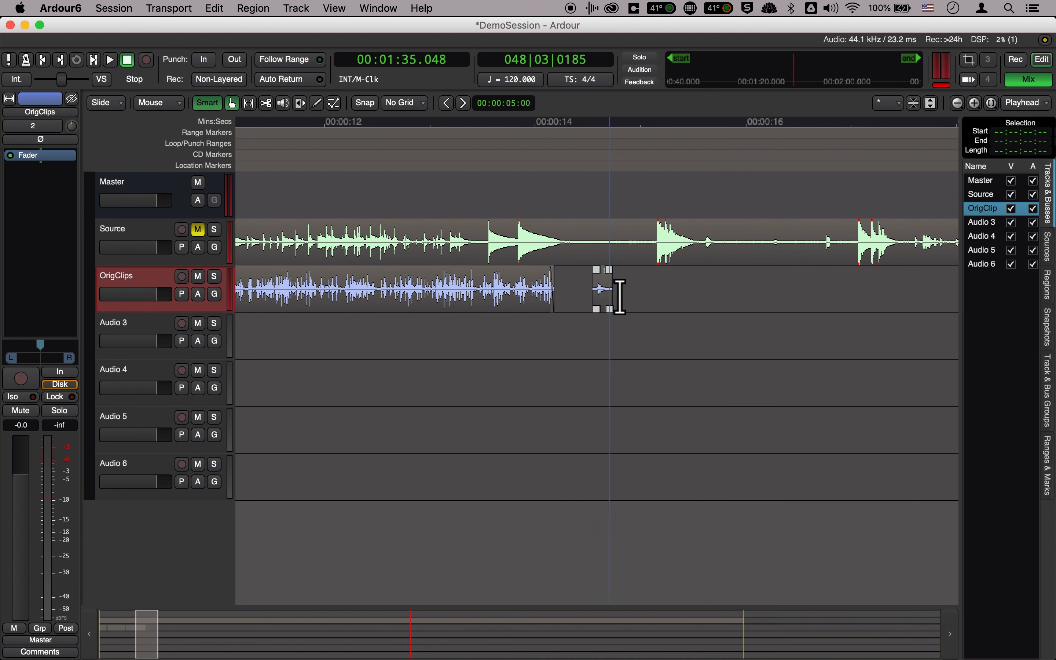
- Select the short pasted clip on OrigClips and normalize its level
click(608, 302)
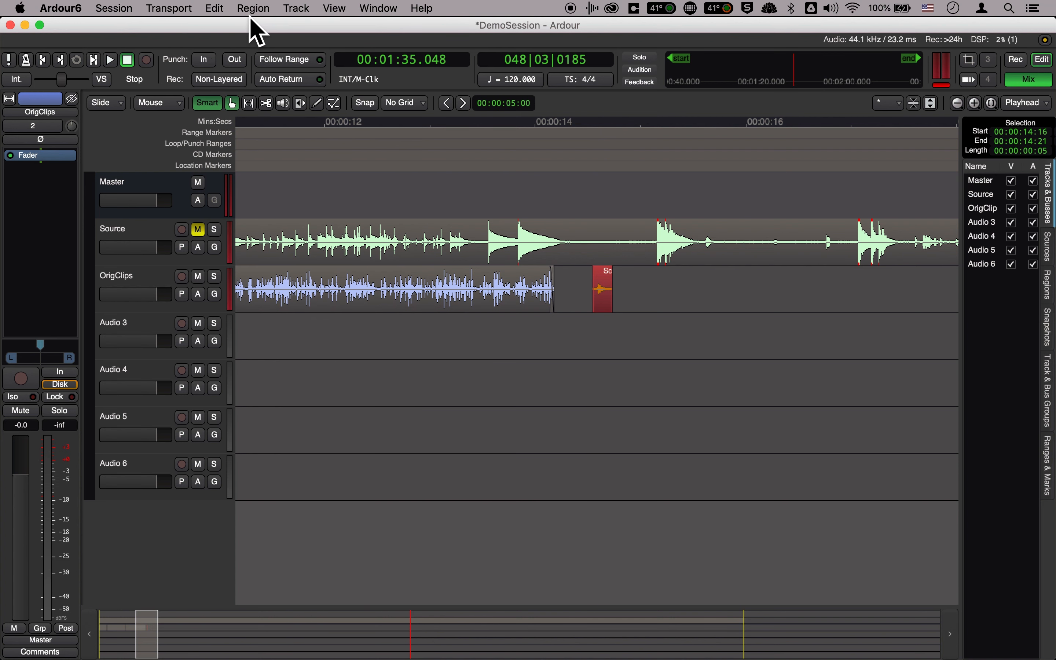
click(253, 8)
mouse_move(323, 179)
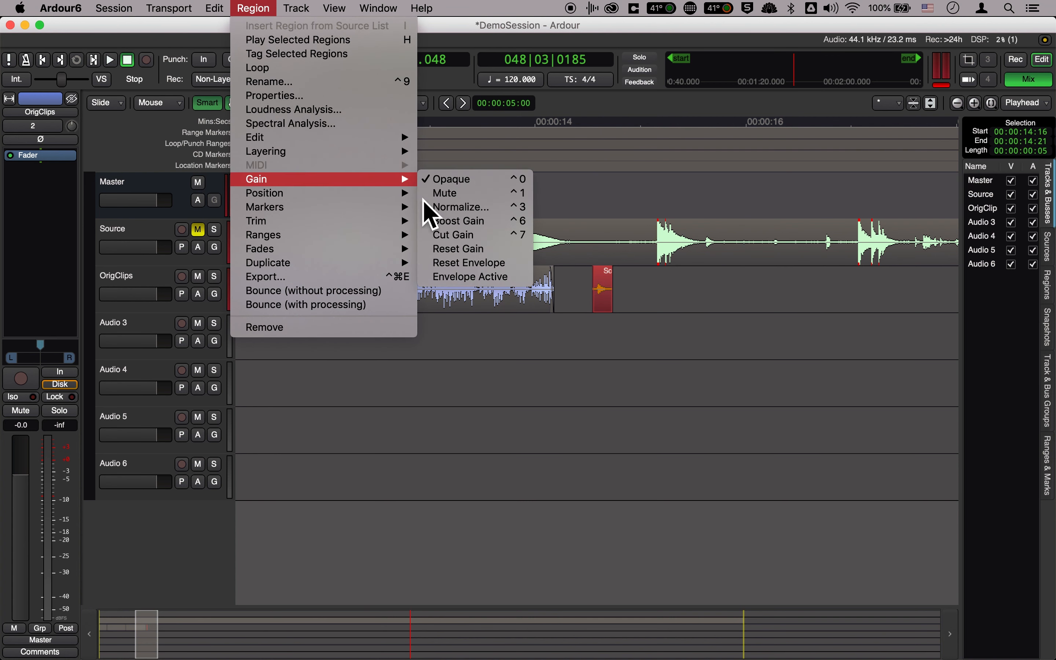
click(490, 207)
click(580, 342)
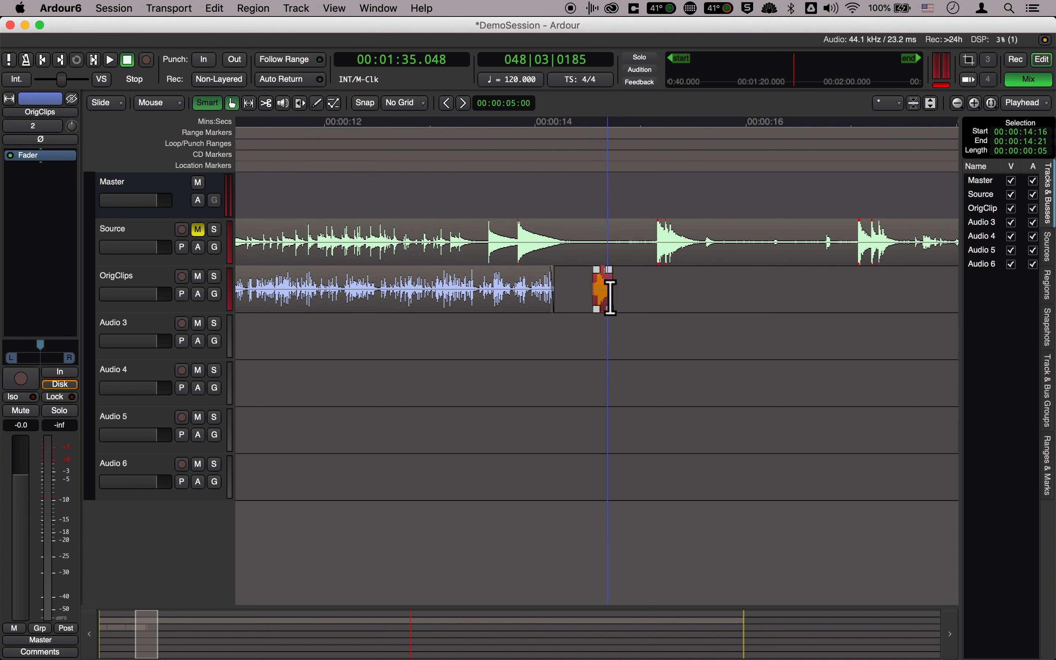
- Trim the short clip's start to the sound's attack near 00:00:14:15 and extend its end to 00:00:15:05
key(equal)
key(equal)
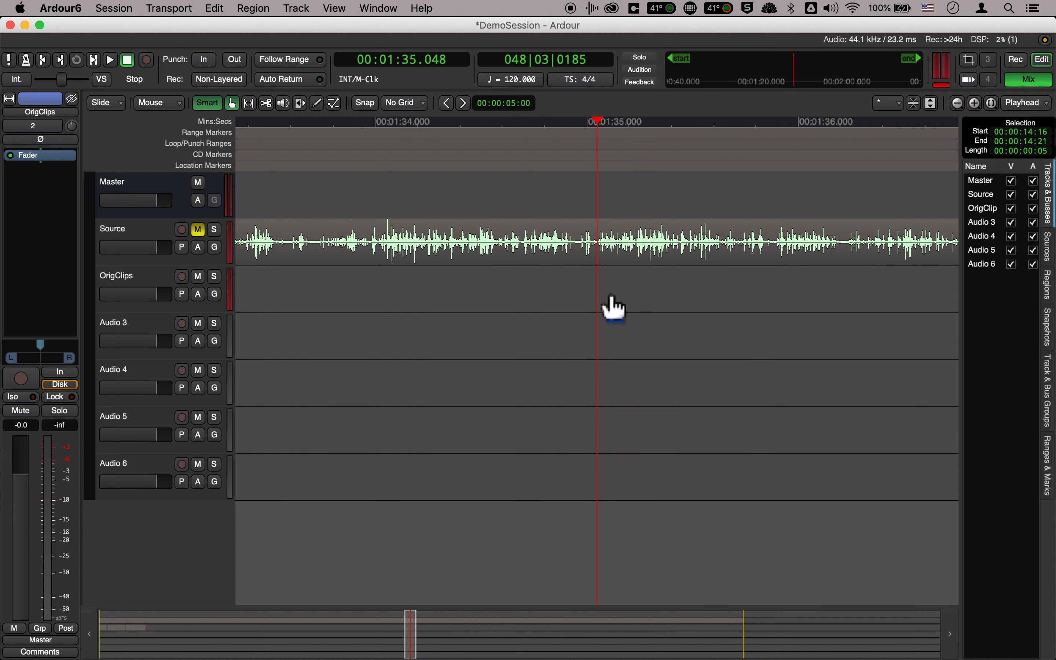
key(minus)
key(minus)
key(minus)
key(minus)
key(minus)
key(minus)
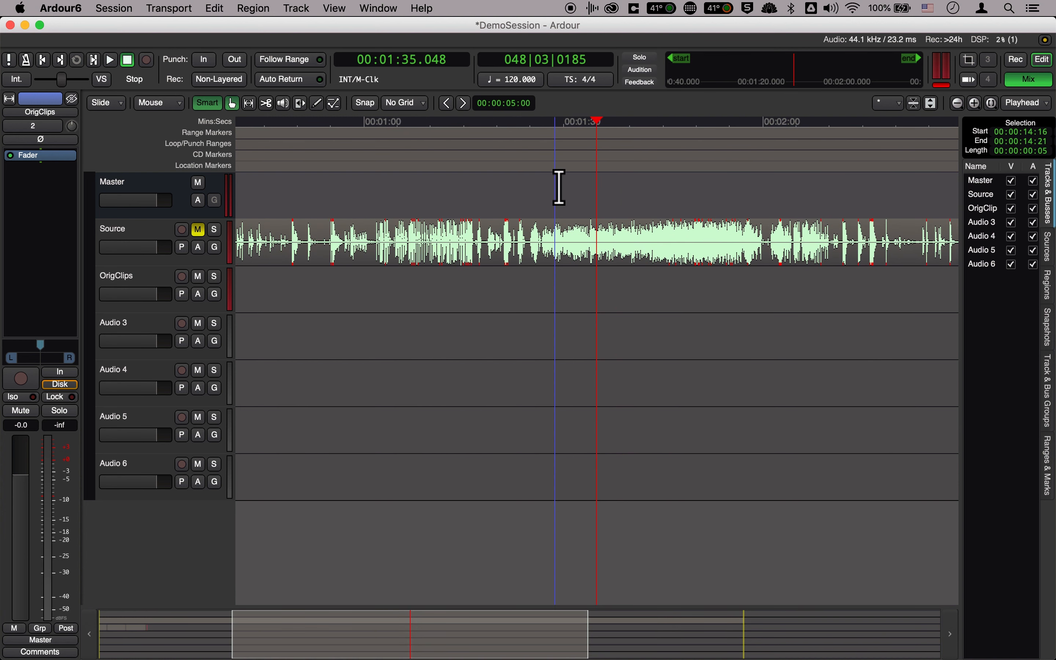
drag(388, 618, 192, 651)
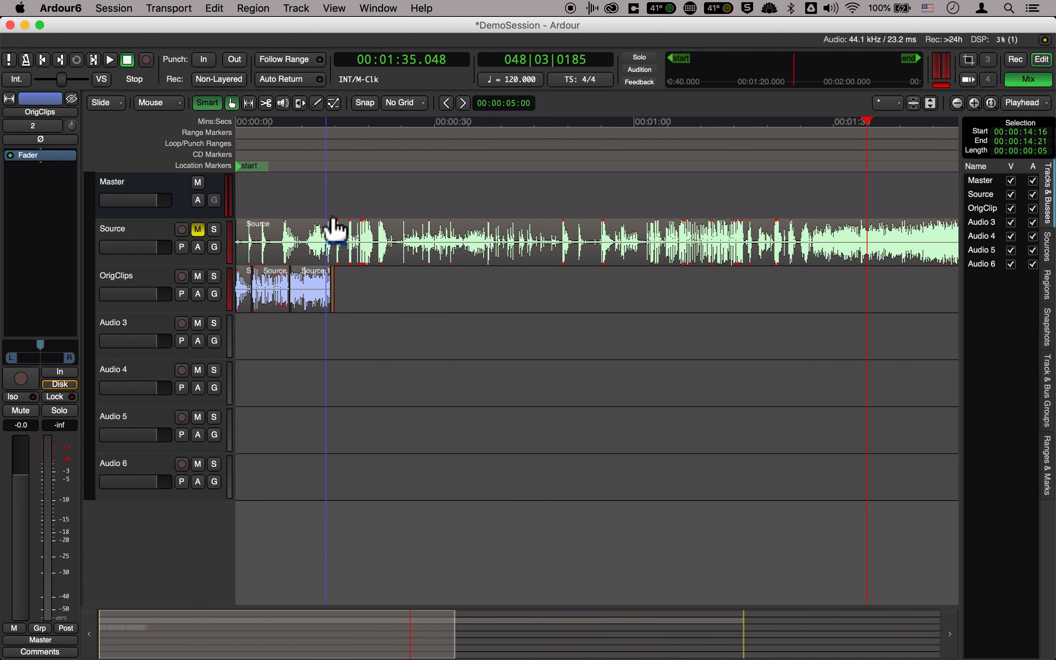
click(333, 124)
key(equal)
key(equal)
key(equal)
key(equal)
key(equal)
key(equal)
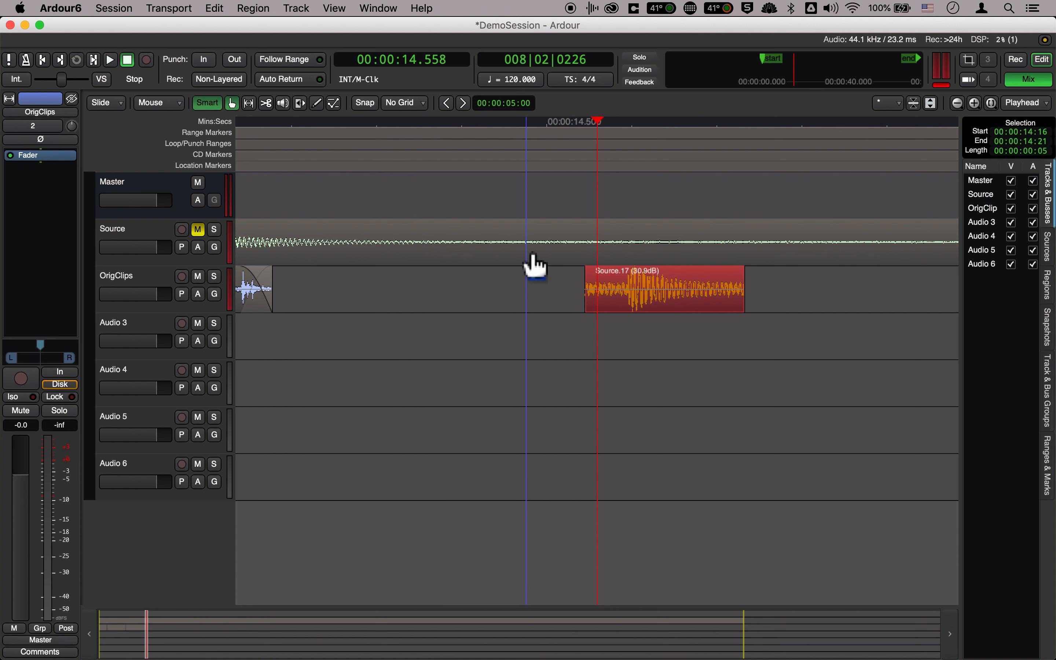
scroll(601, 298, right, 5)
drag(317, 308, 380, 328)
drag(471, 308, 801, 318)
scroll(700, 323, left, 3)
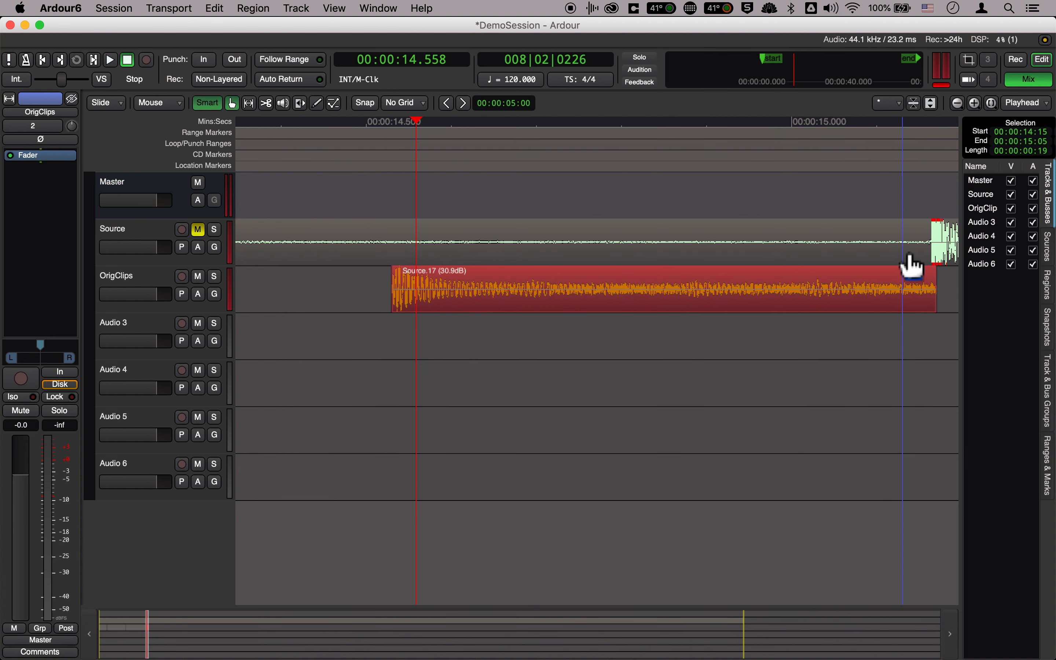
- Add a long fade-out of about 0.575 seconds at the end of the short OrigClips clip
mouse_move(934, 314)
mouse_down()
mouse_move(669, 301)
mouse_move(449, 320)
mouse_up()
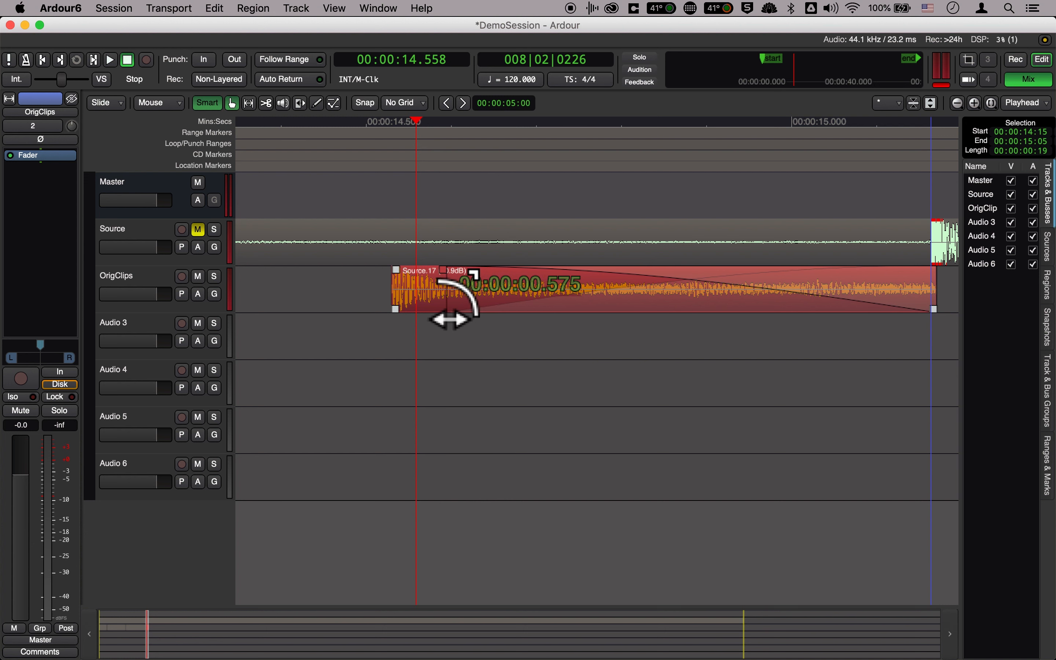
drag(474, 273, 474, 273)
drag(396, 273, 396, 273)
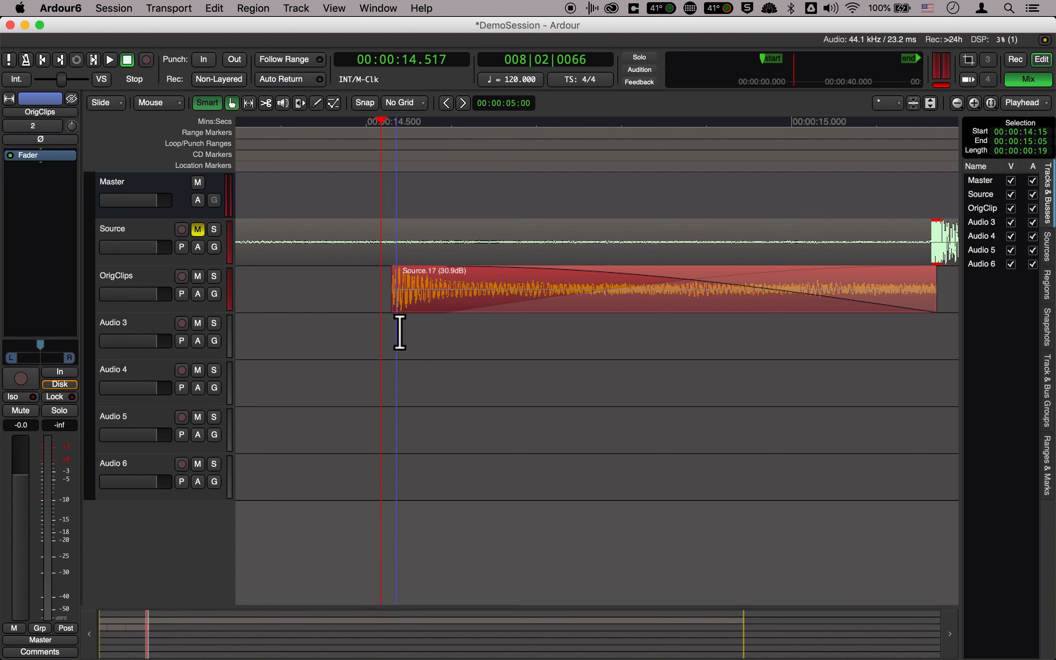
- Play the short faded clip several times from just before its start, at about 00:00:14.509
key(space)
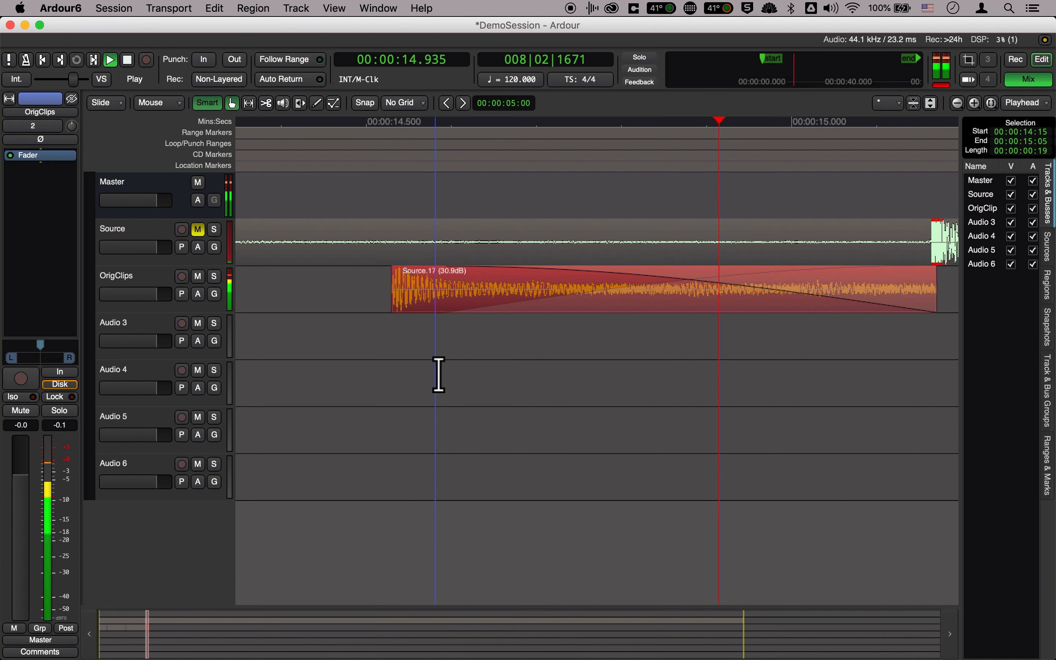
click(375, 122)
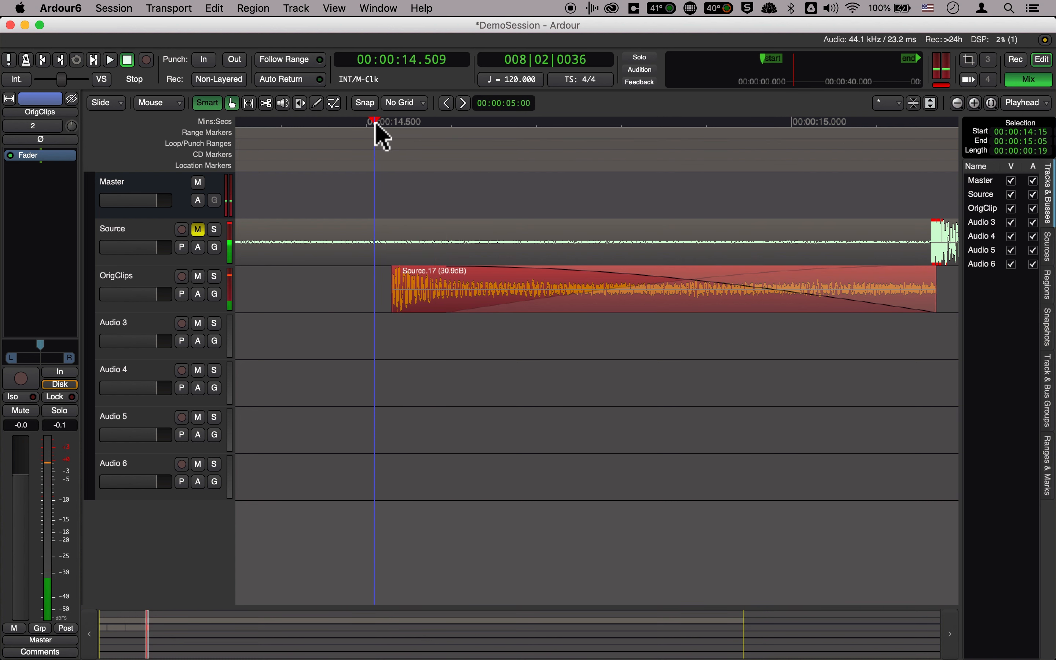
click(375, 122)
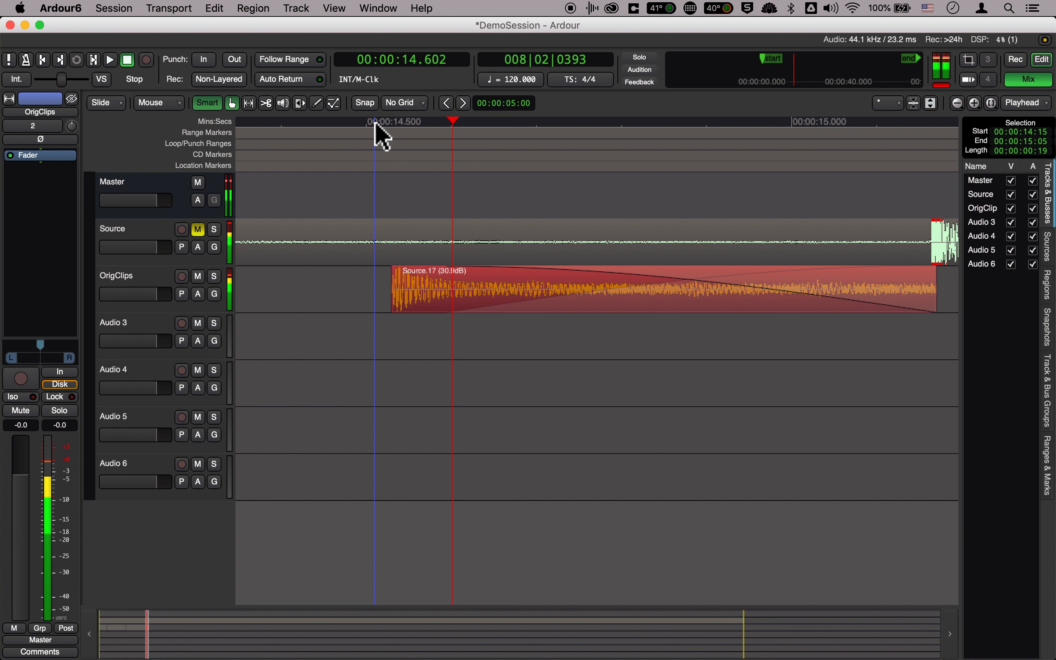
key(space)
key(space)
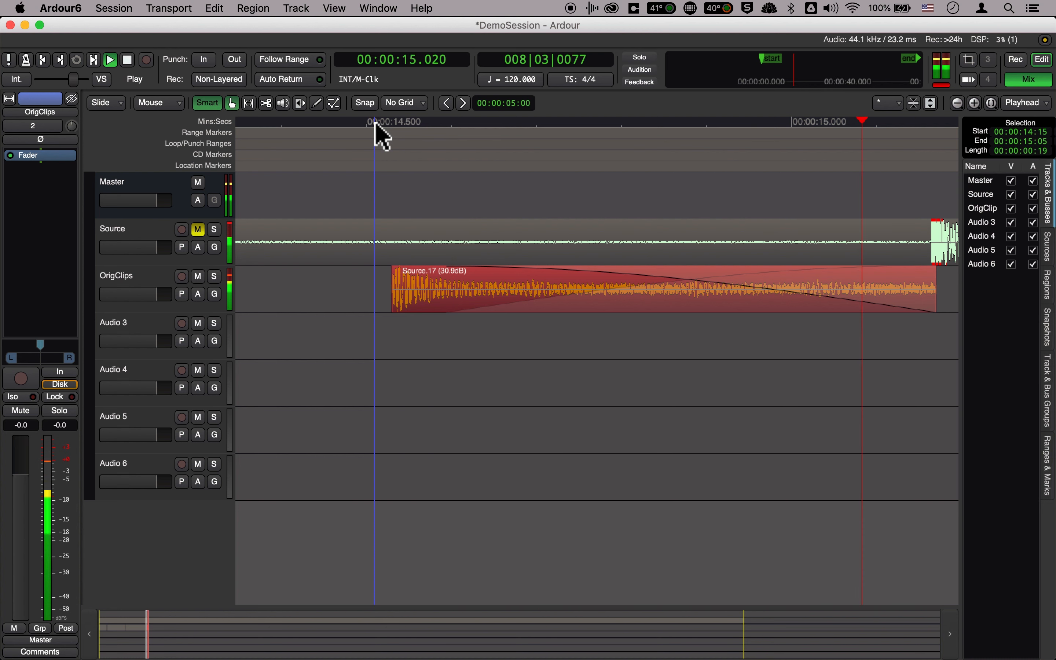
key(space)
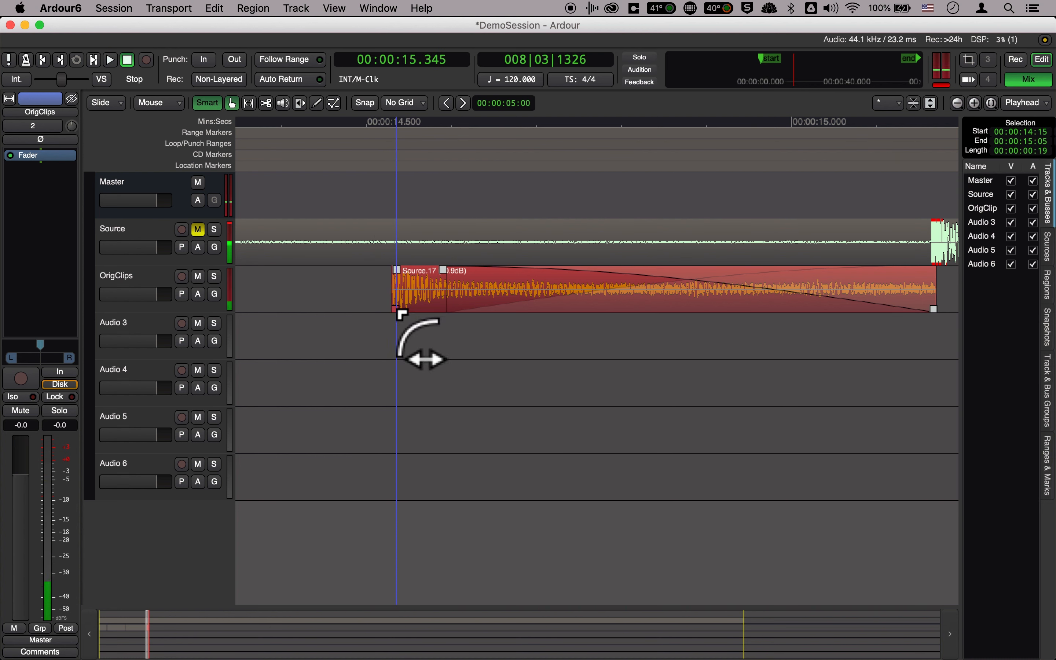
- Trim the short clip's start slightly to 00:00:14:16 and play it back from just before the clip
drag(394, 312, 397, 312)
click(371, 125)
key(space)
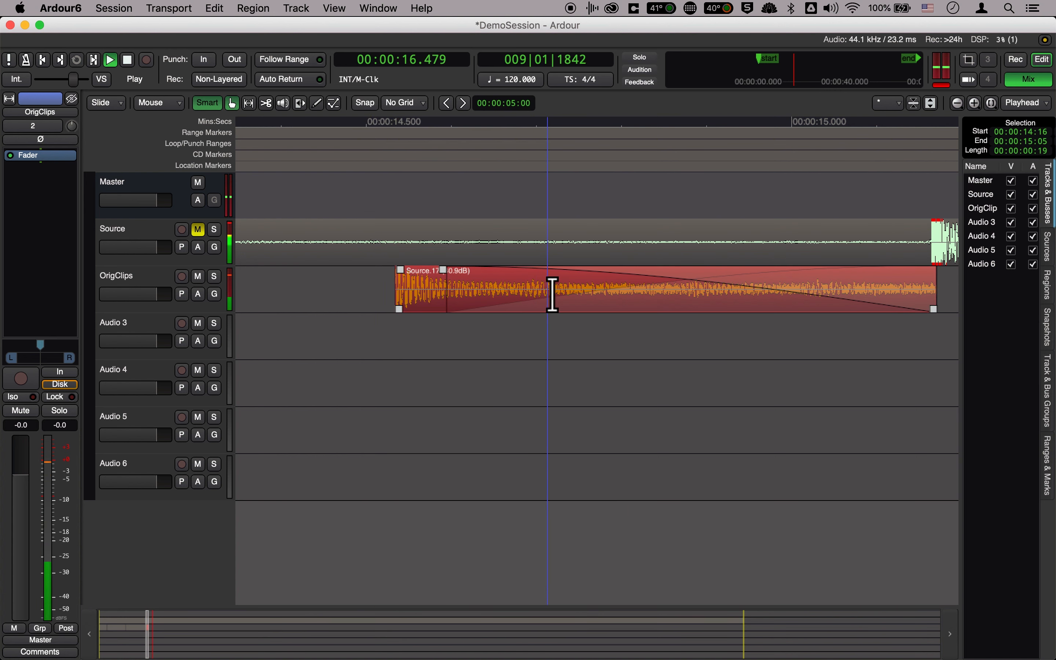
scroll(541, 310, left, 3)
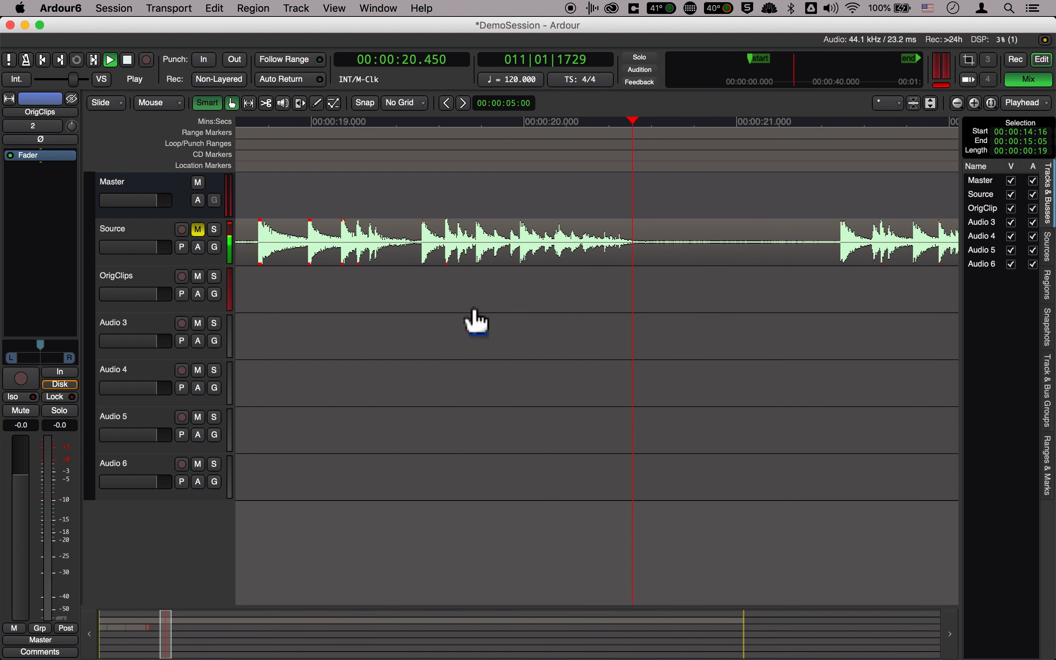
key(space)
- Select the first OrigClips clip at the session start and examine the region commands available for it
key(minus)
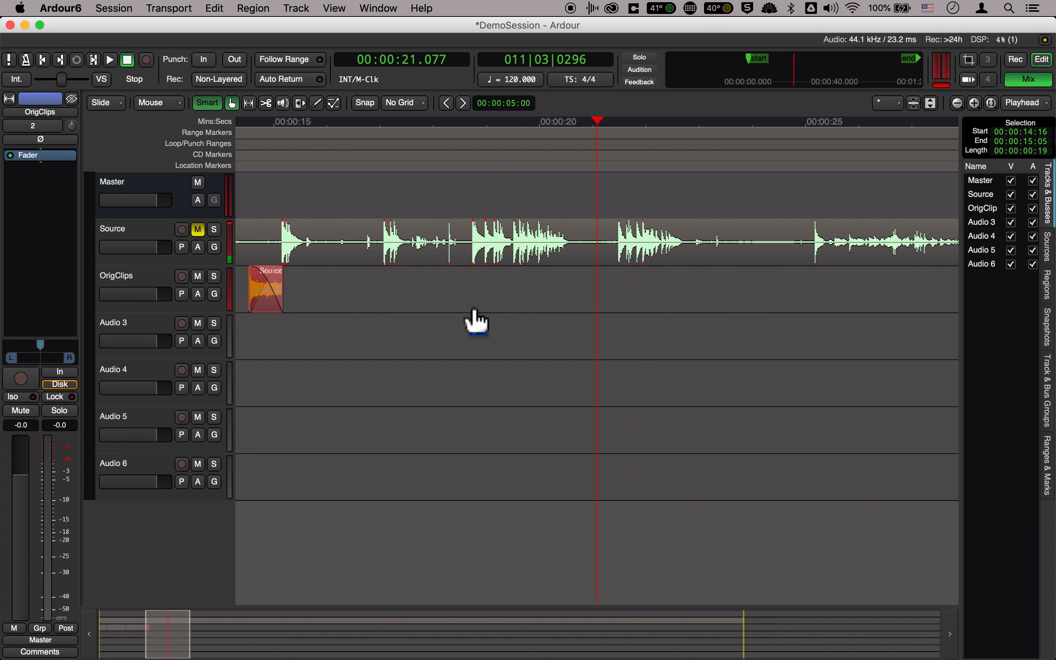
key(Home)
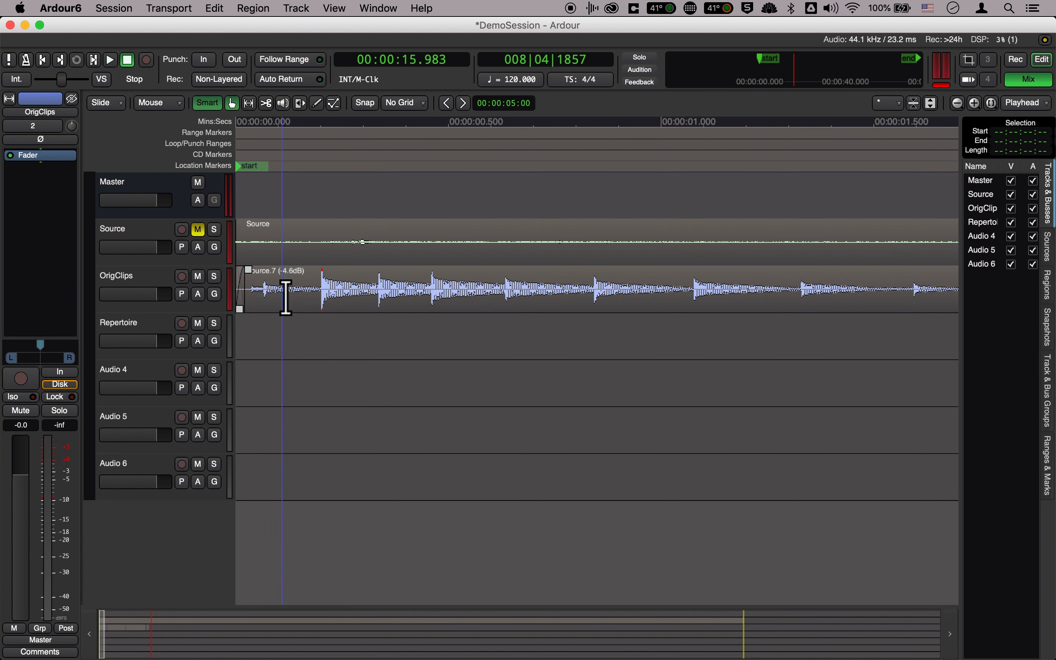
click(303, 310)
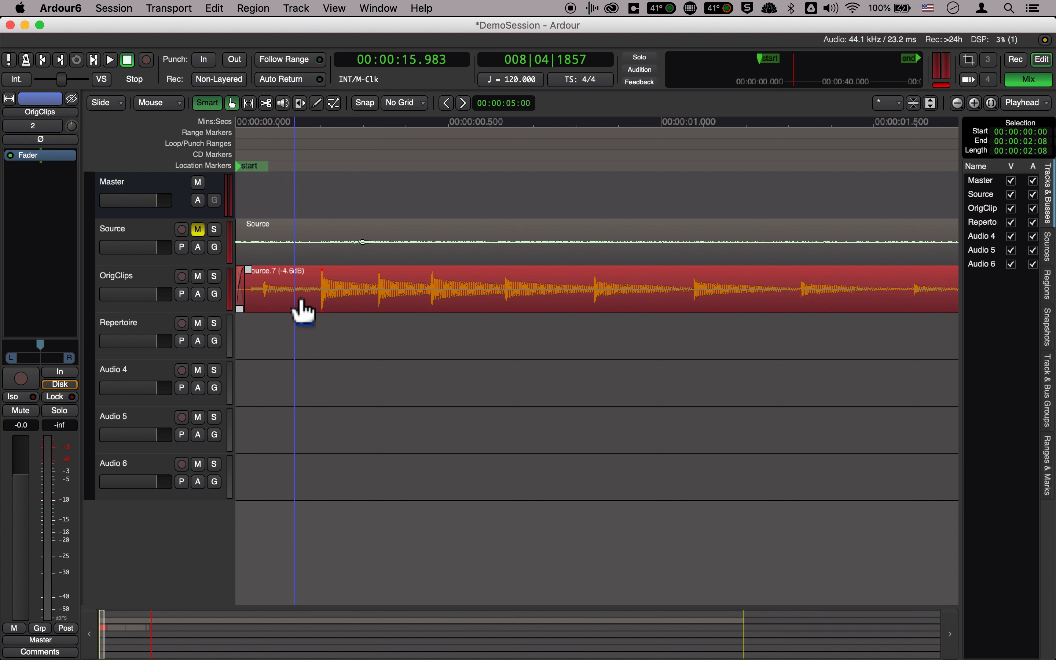
right_click(303, 305)
mouse_move(340, 308)
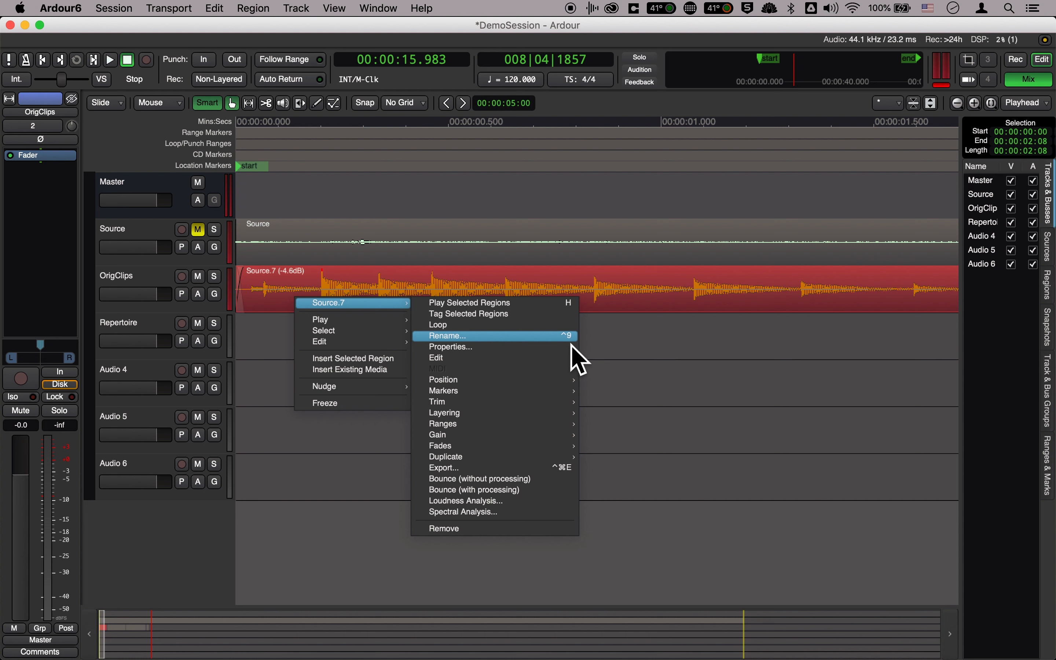
key(Escape)
- Bring up the Repertoire track's channel strip and start playback
click(436, 342)
click(414, 311)
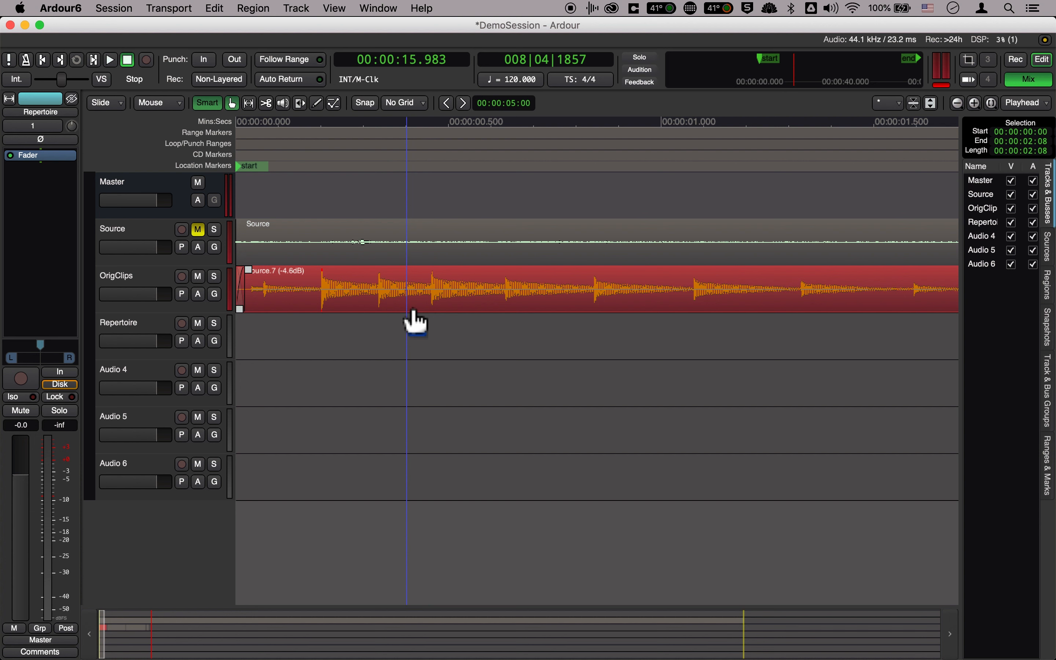
key(space)
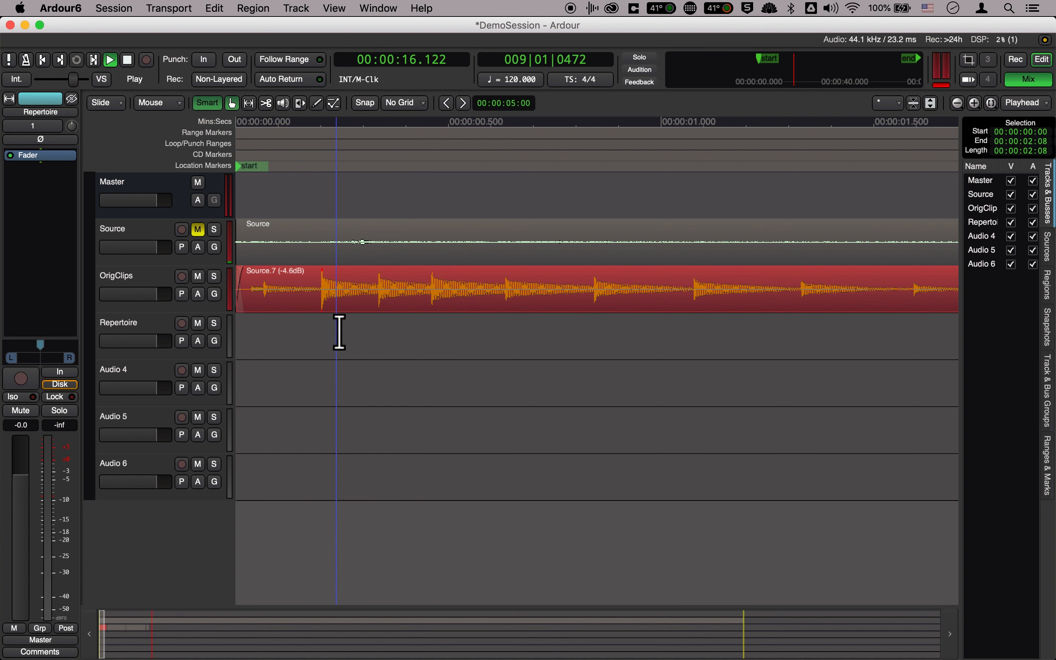
- Play the first OrigClips clip at the session start and rename the region BottleTaps
click(288, 148)
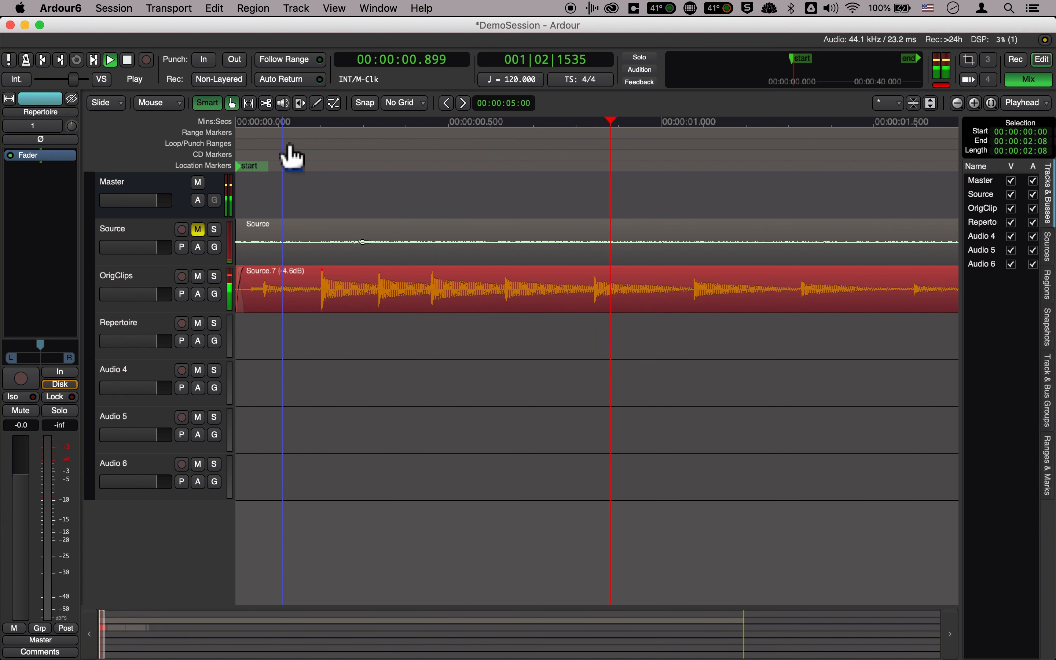
key(space)
double_click(338, 294)
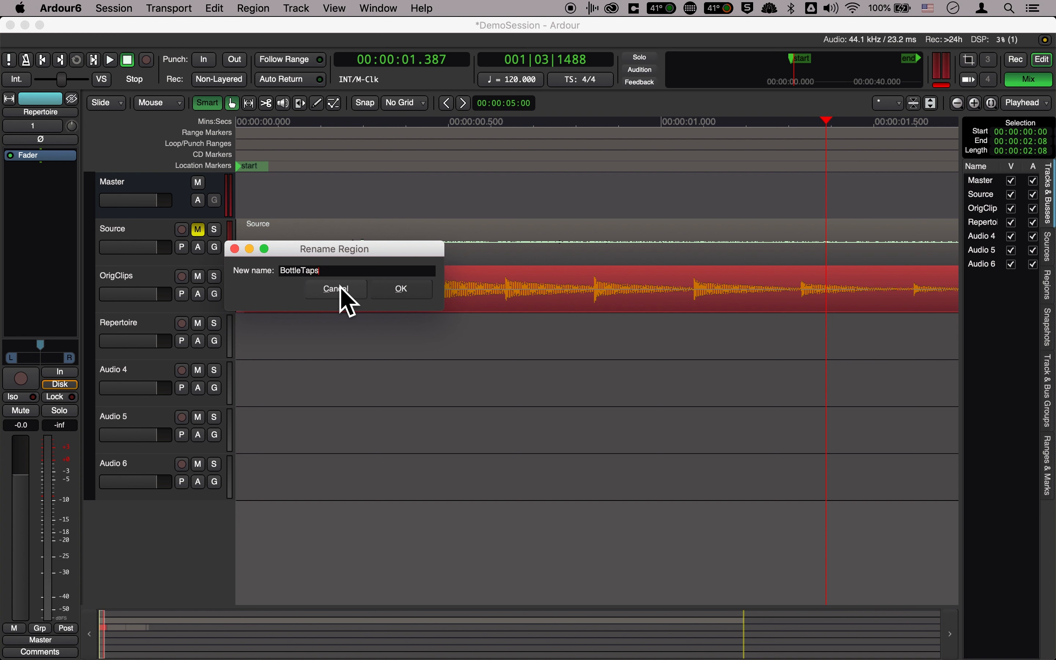
key(Return)
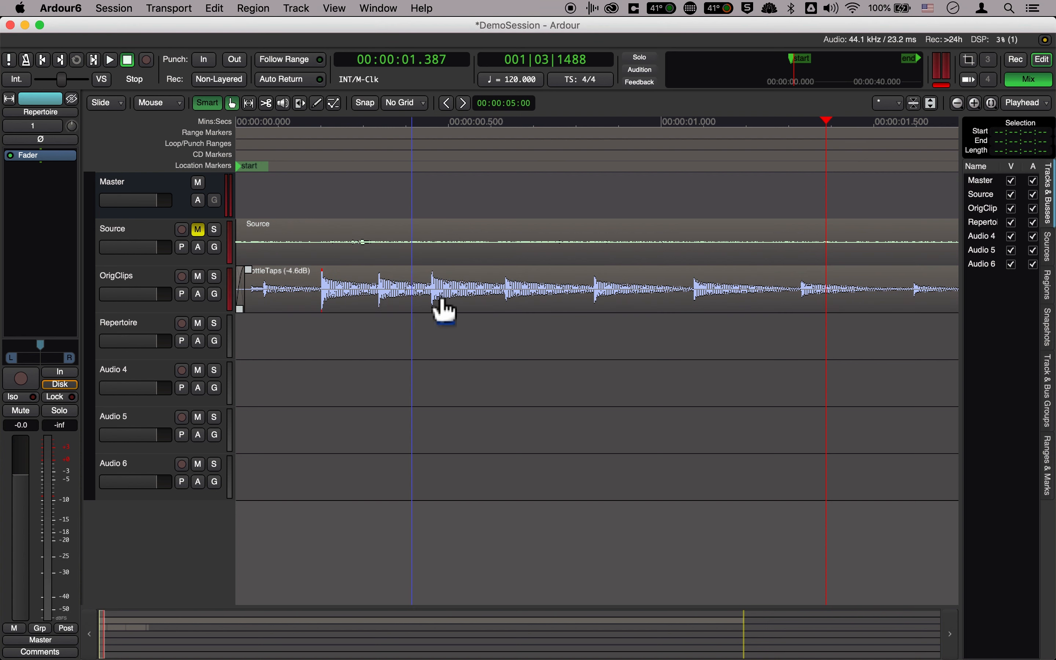
- Play the second OrigClips clip from near its start and rename the region CoasterTaps
scroll(466, 297, right, 5)
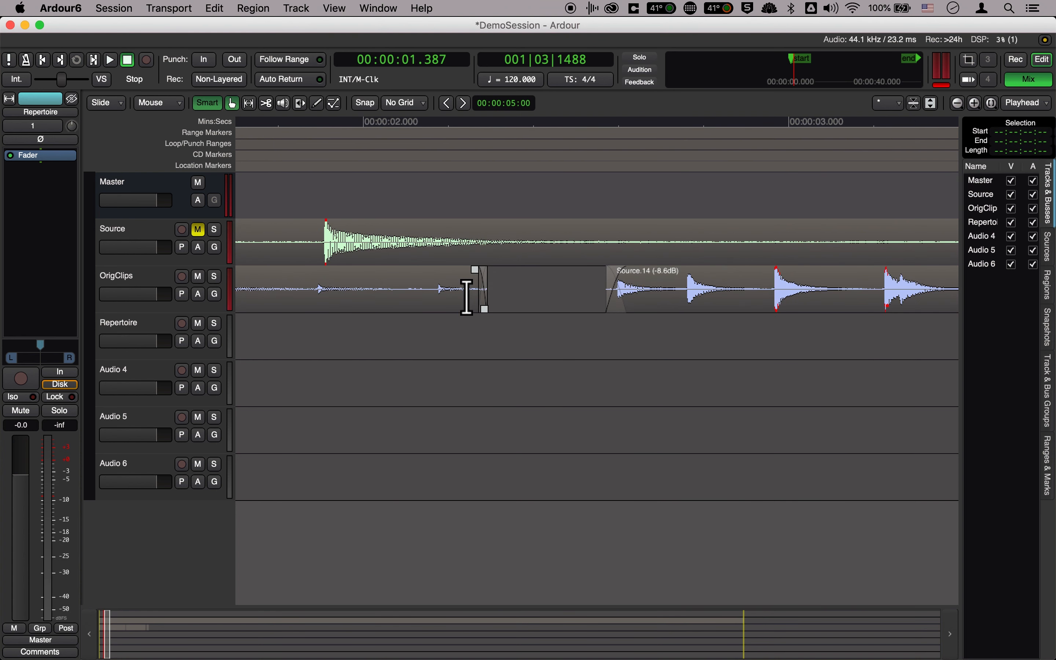
scroll(466, 297, right, 2)
click(502, 306)
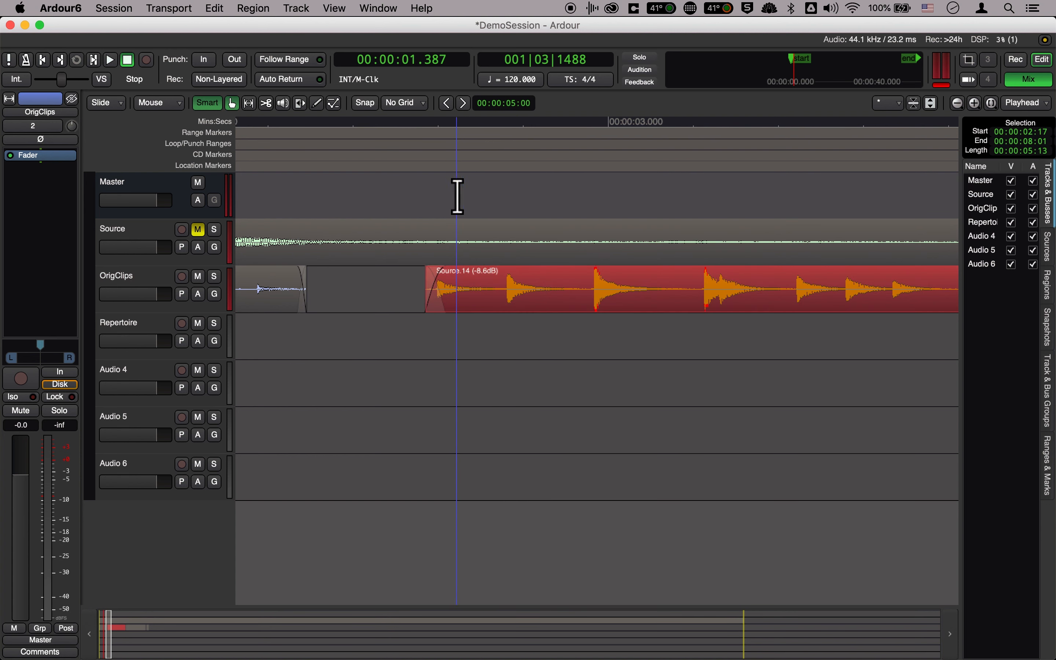
click(464, 123)
key(space)
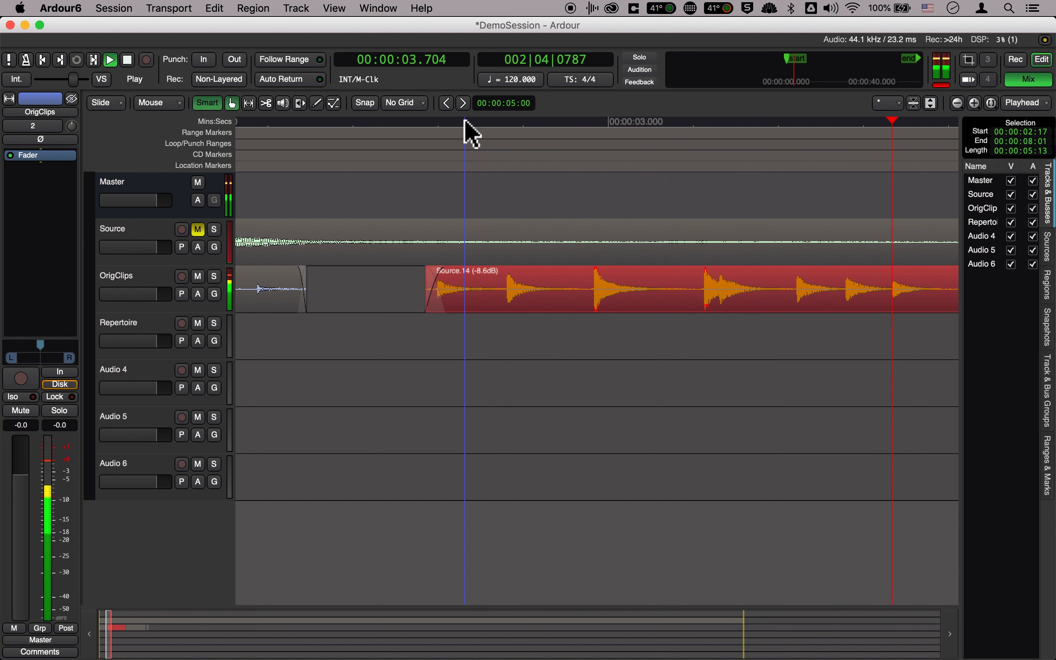
key(space)
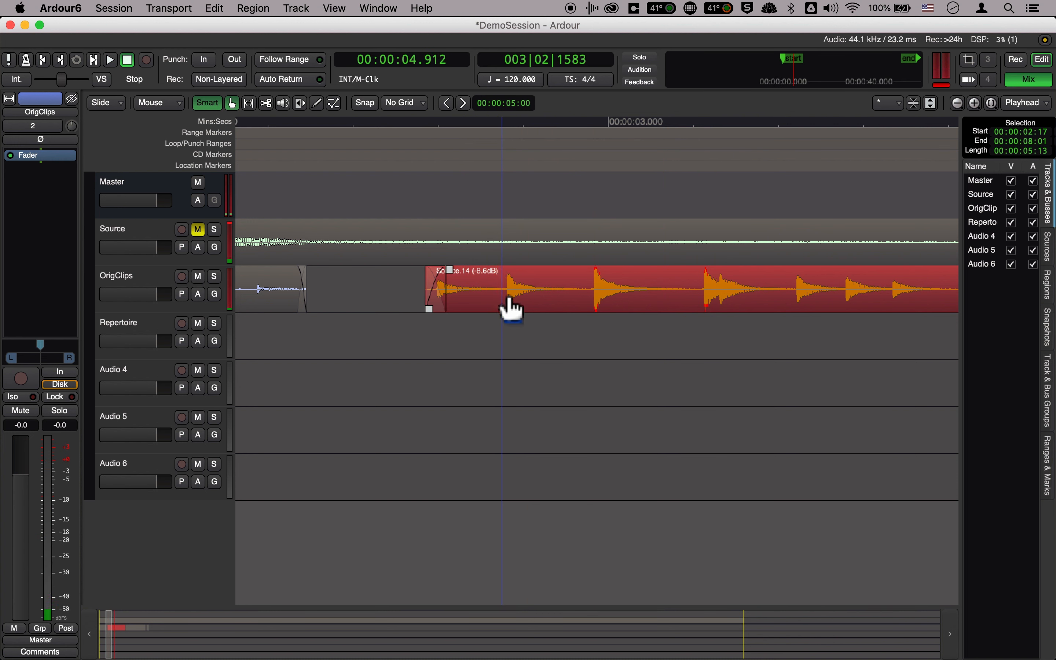
key(F2)
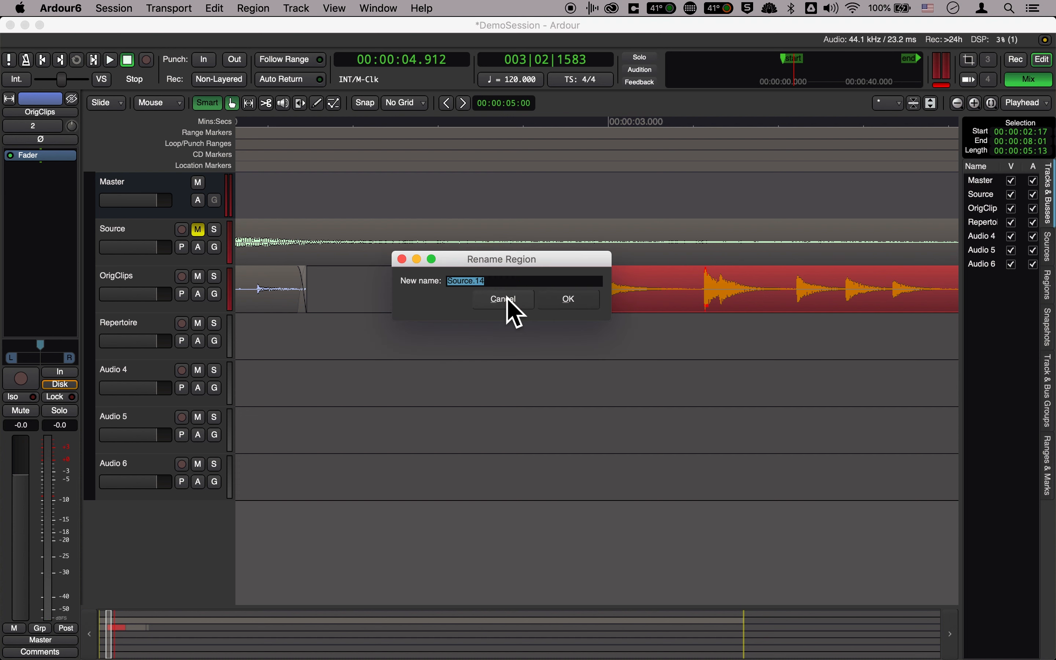
text(Coast)
text(er Tape)
key(Return)
- Play part of the third OrigClips clip near 00:00:09 and rename the region CrackleLong
key(space)
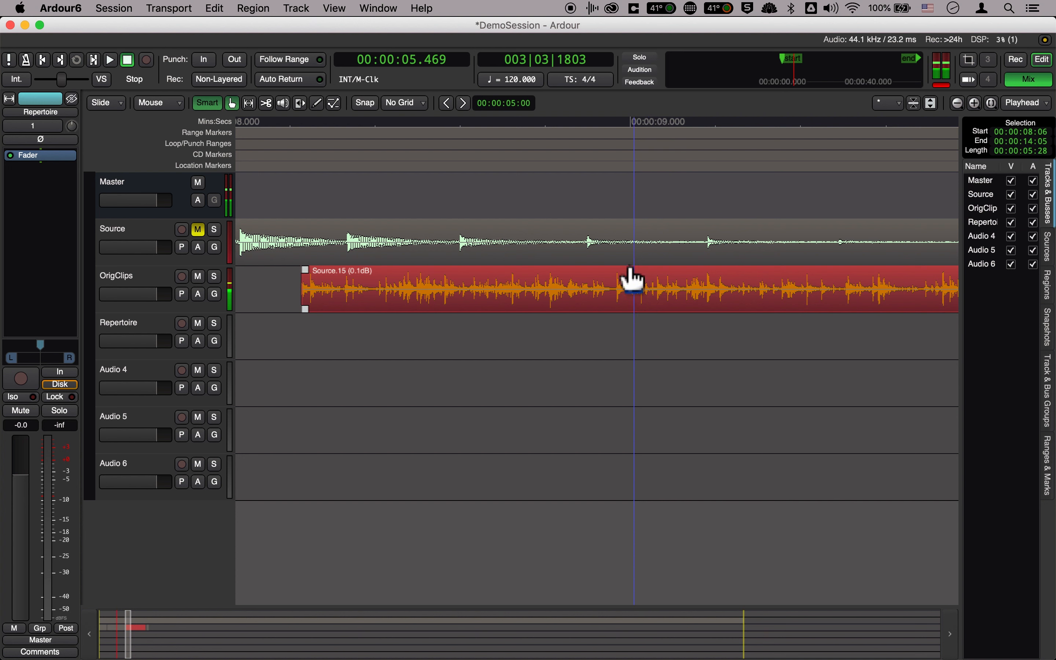
click(603, 123)
key(space)
key(space)
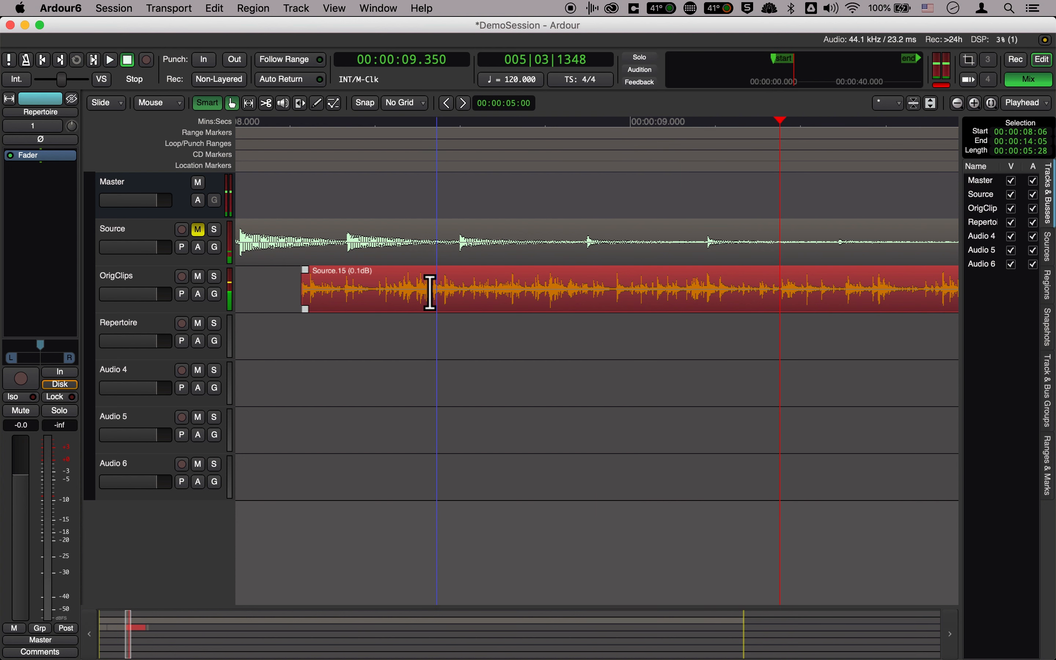
key(F2)
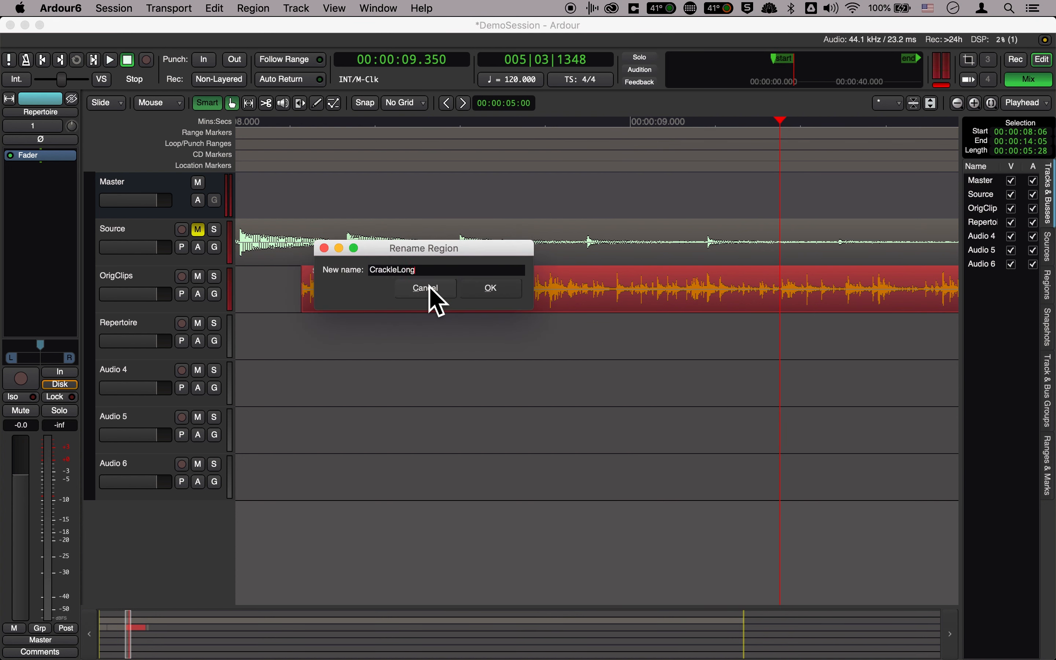
key(Return)
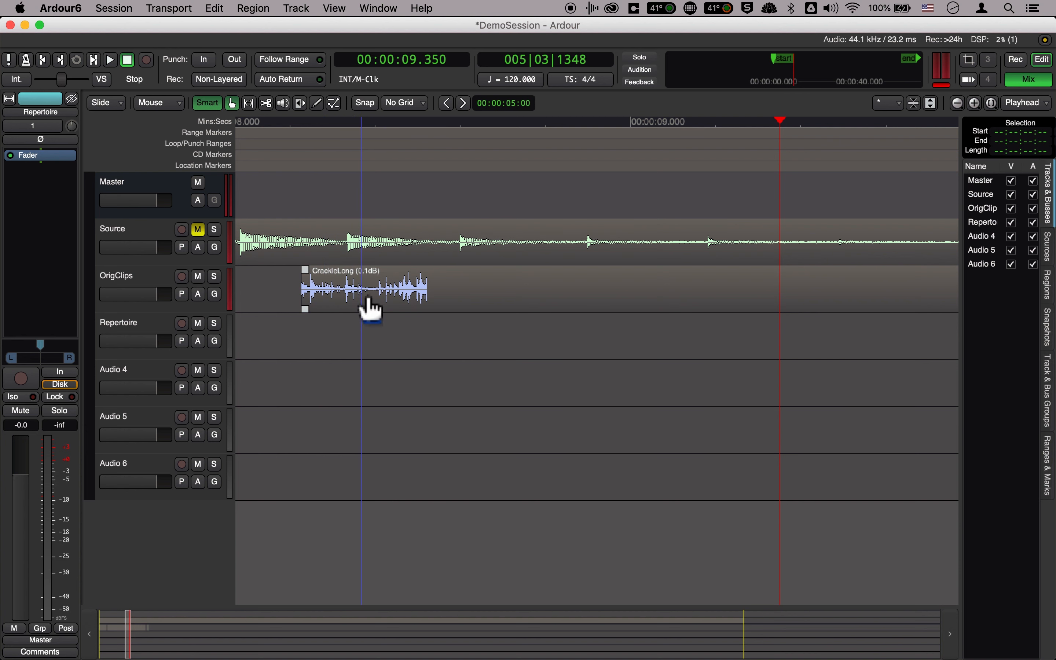
- Select the short faded OrigClips clip at 00:00:14:16 and play it repeatedly from just before its start
scroll(422, 306, right, 10)
scroll(421, 303, right, 10)
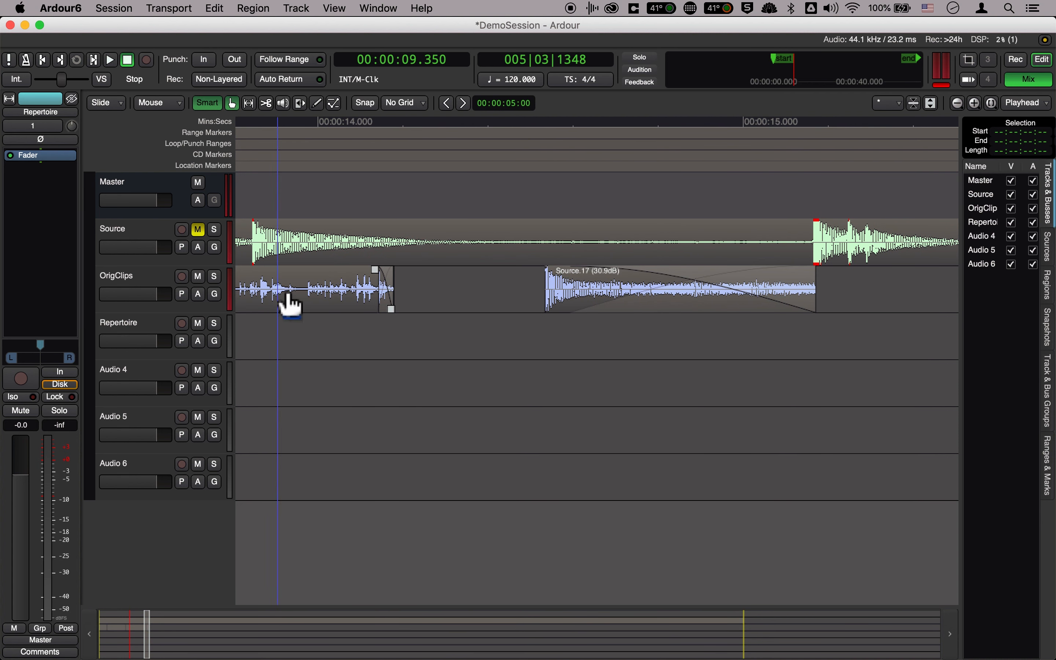
click(613, 300)
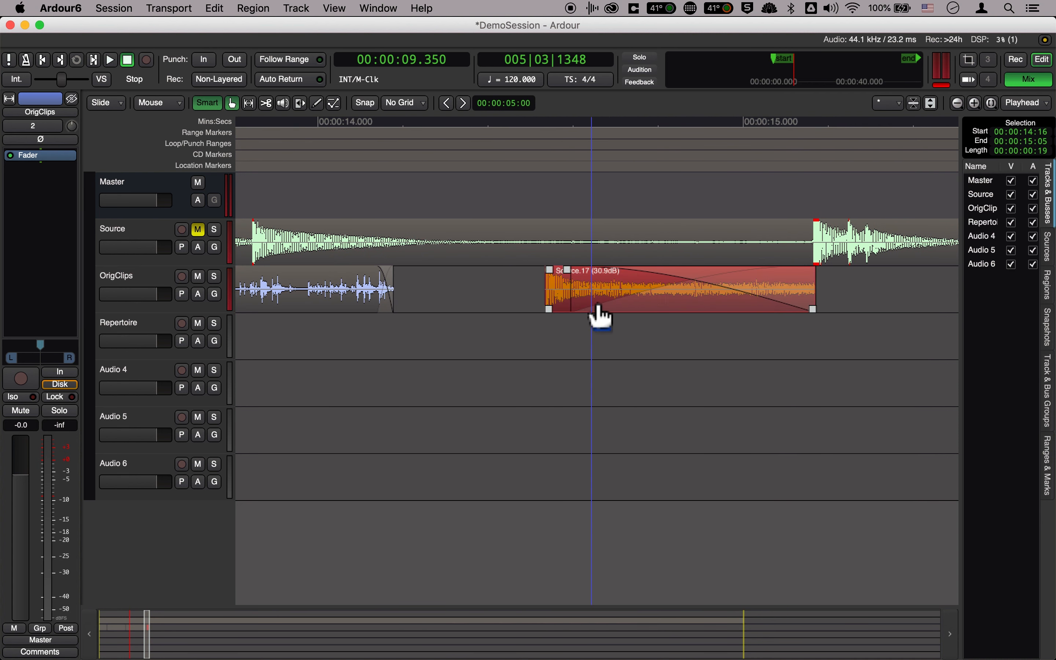
click(523, 124)
key(space)
key(space)
key(space)
key(space)
key(space)
key(space)
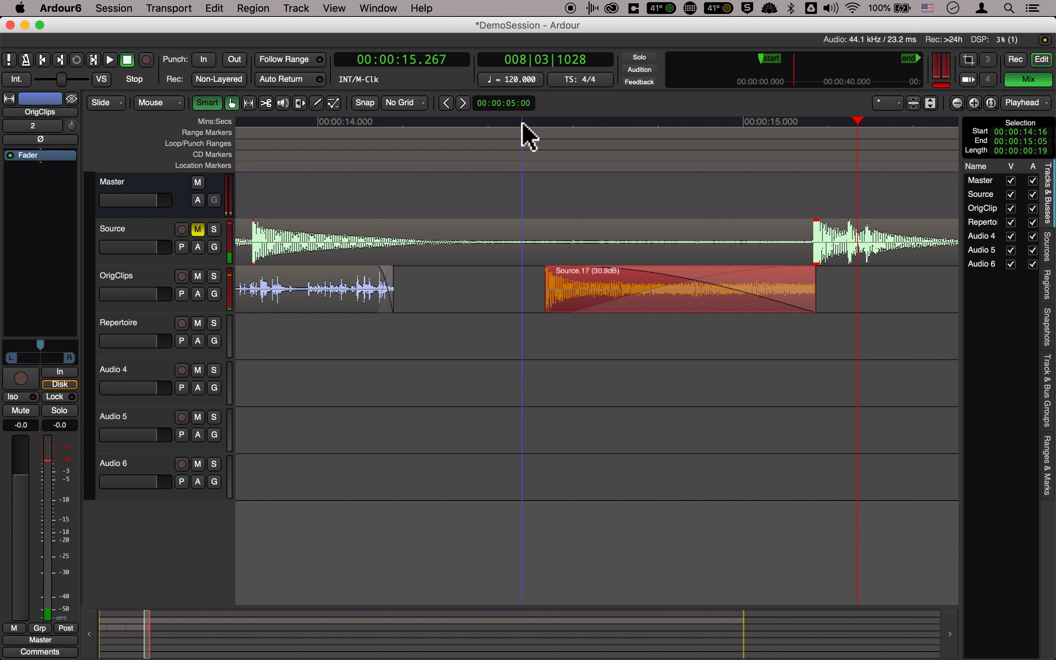
key(space)
key(space)
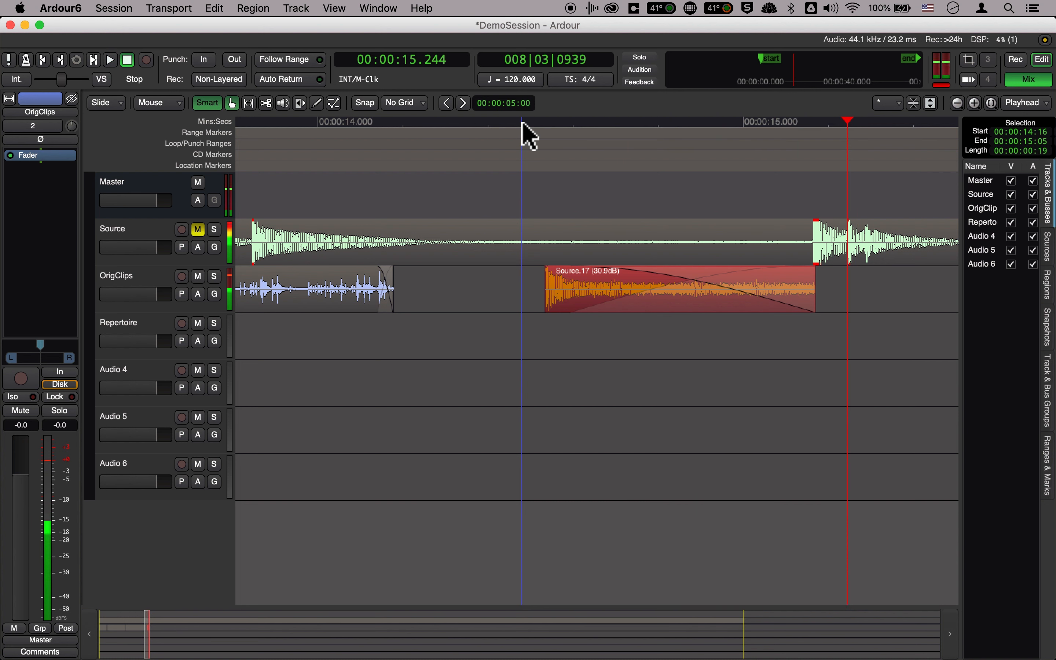
- Rename the short faded clip ThumpHiss and play it back once more from just before its start
key(F2)
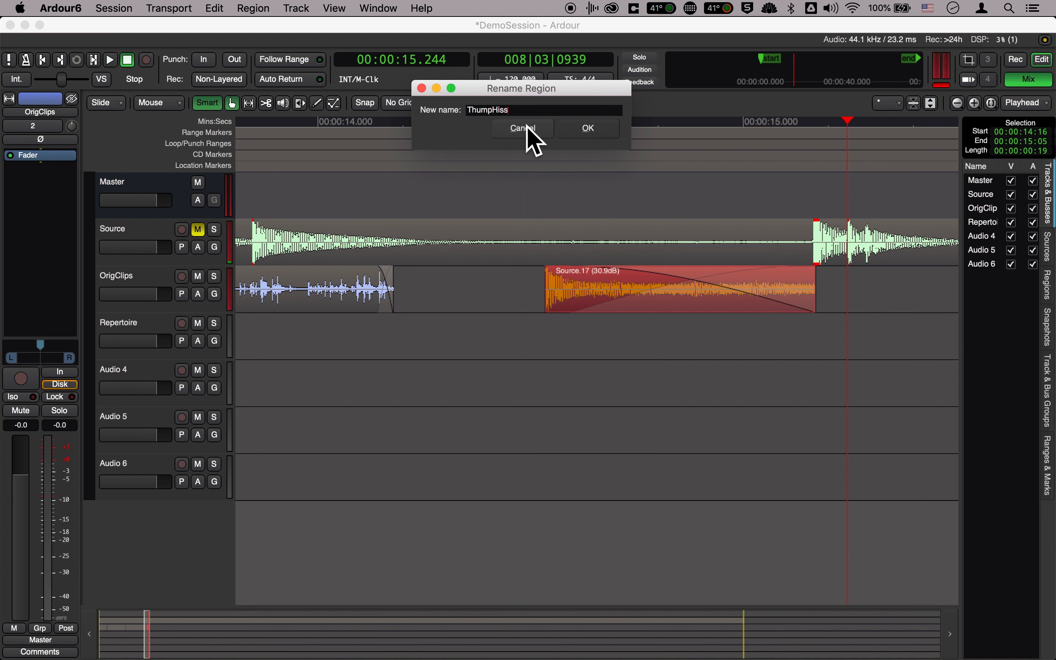
key(Return)
click(521, 123)
key(space)
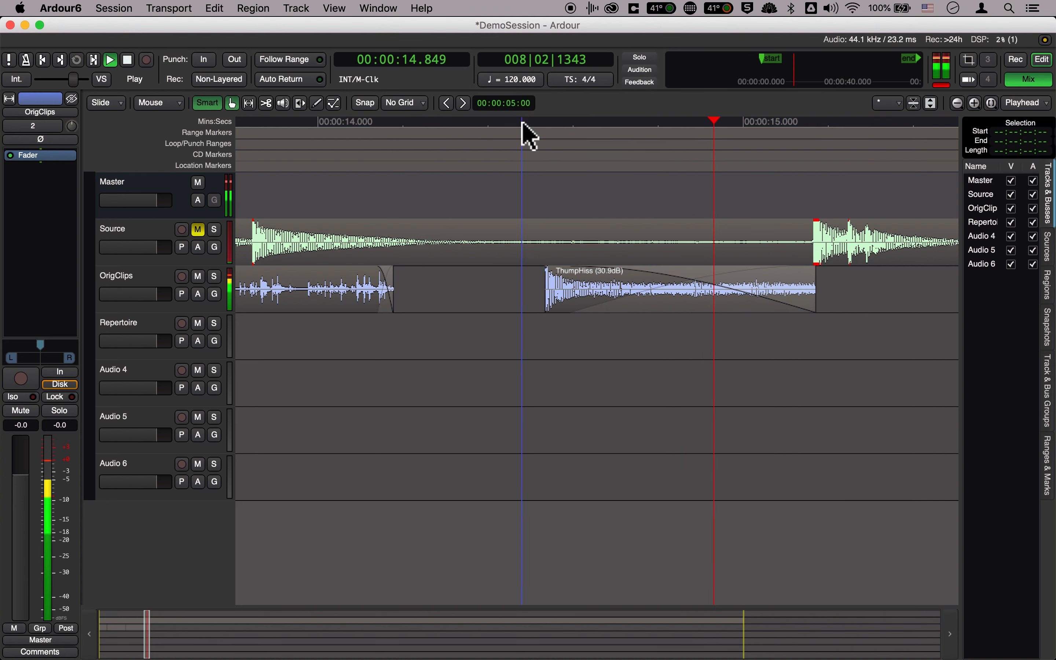
key(space)
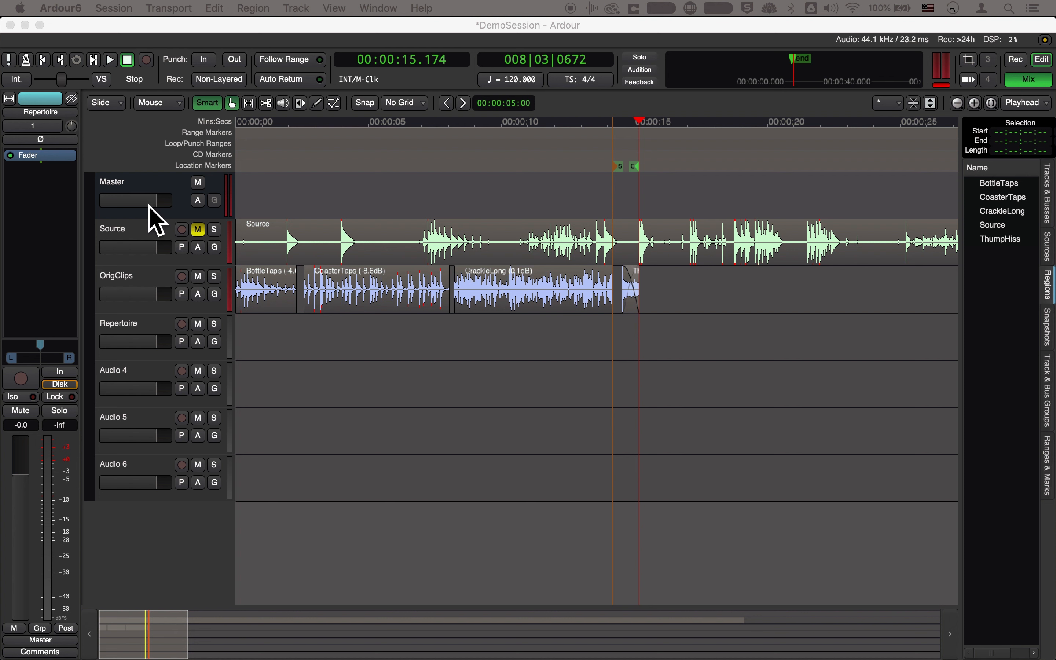
- Export the BottleTaps region to the session's export folder using the Amazon Music format (WAV, 16-bit, 48 kHz)
click(273, 311)
click(274, 309)
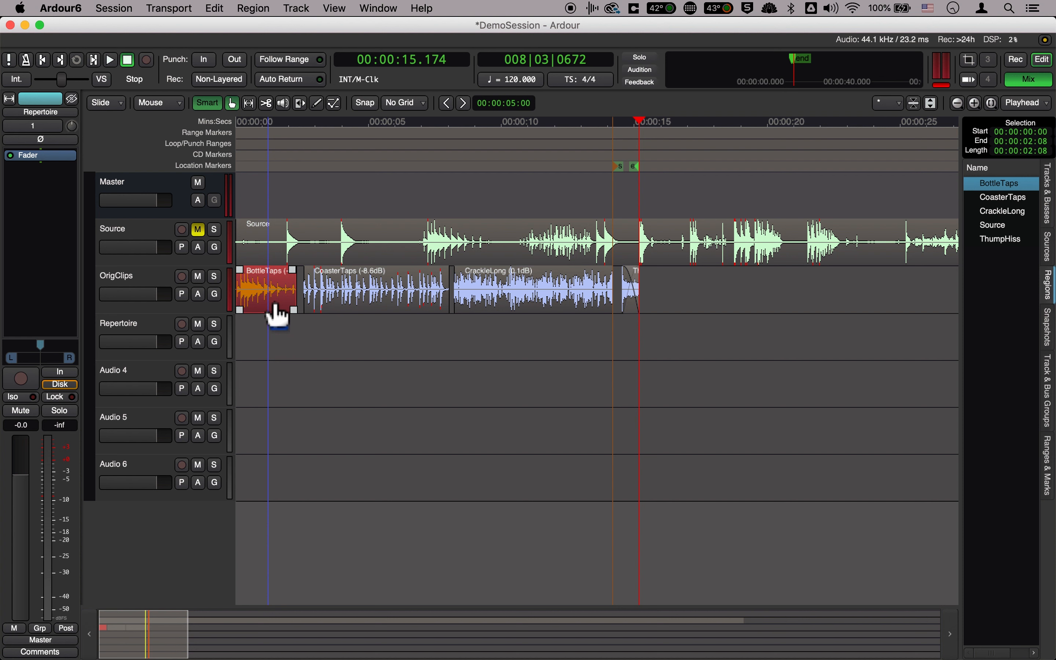
right_click(278, 315)
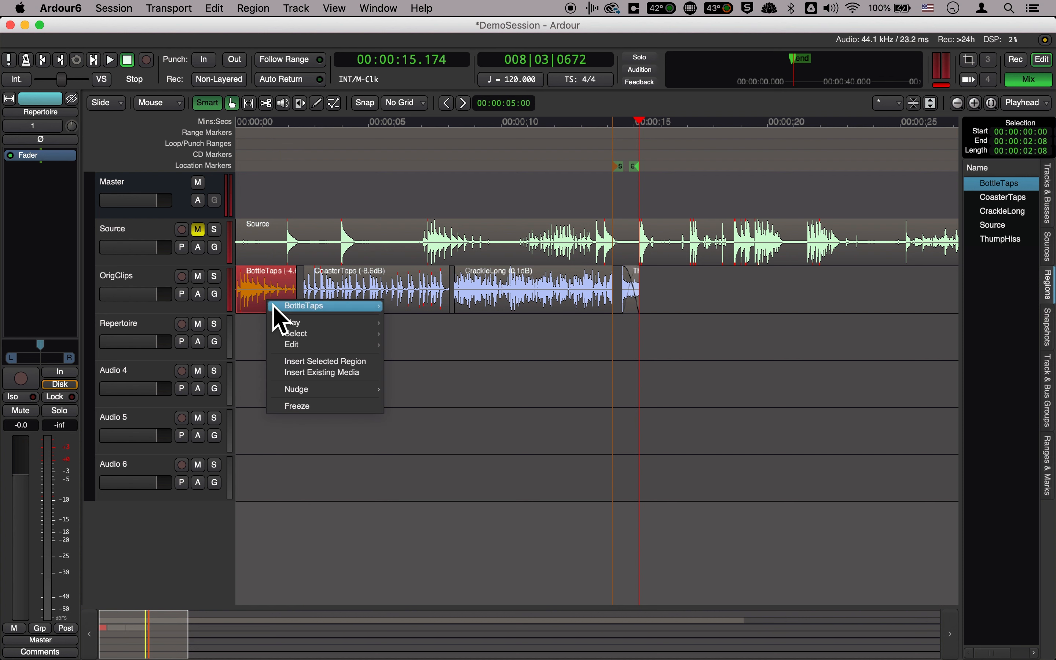
mouse_move(282, 307)
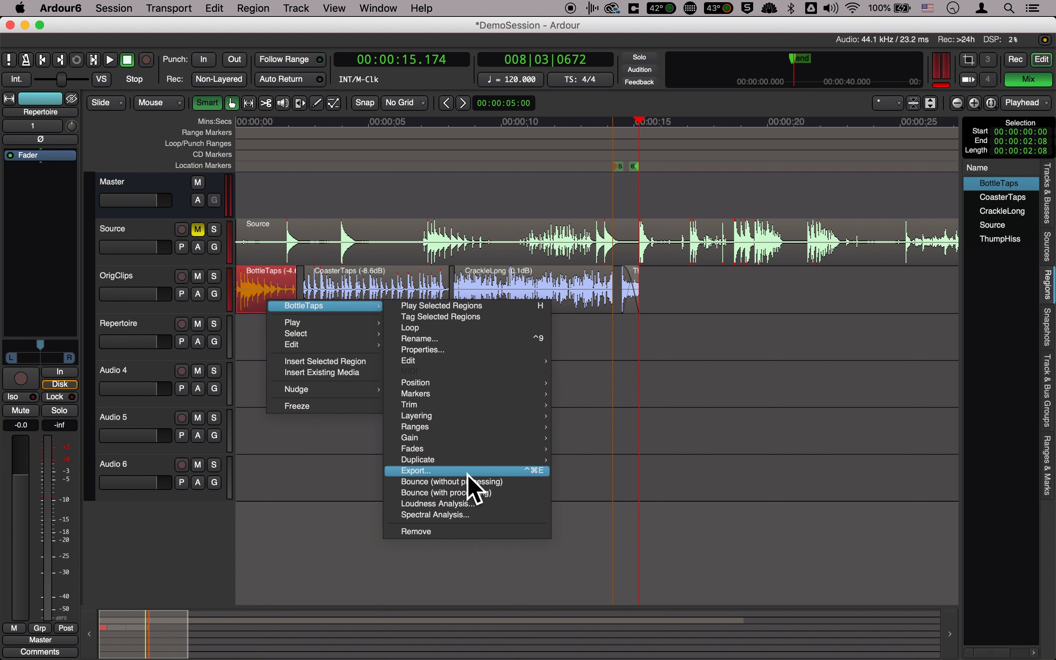
click(544, 478)
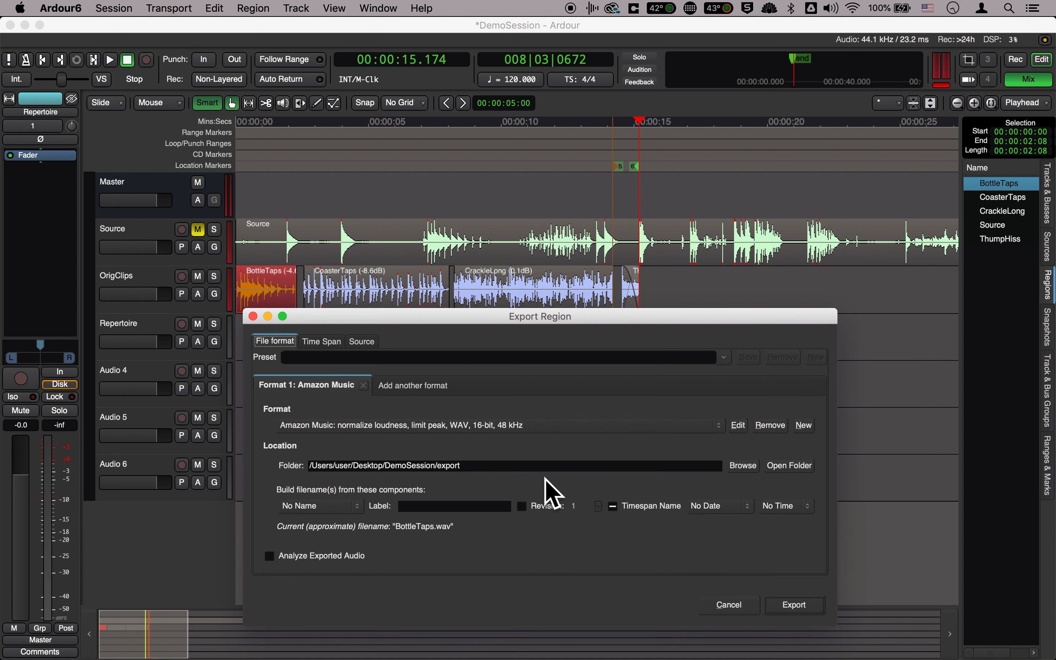
click(796, 611)
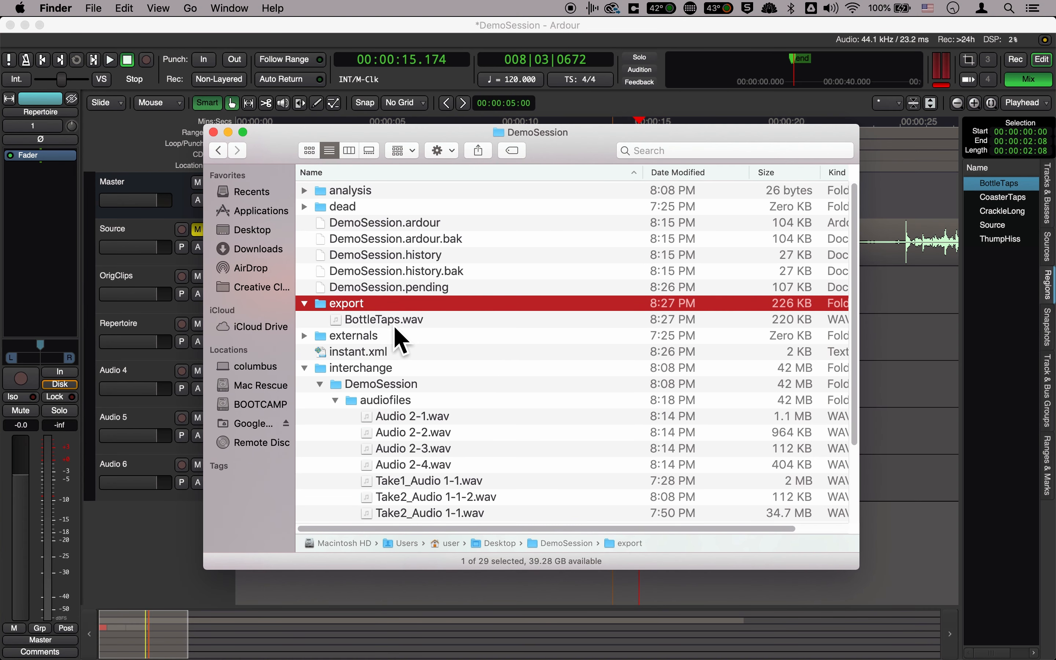
- Switch from Finder back to Ardour and export the CoasterTaps region with the Amazon Music WAV format
drag(378, 139, 425, 183)
key(super+Tab)
click(378, 305)
right_click(377, 306)
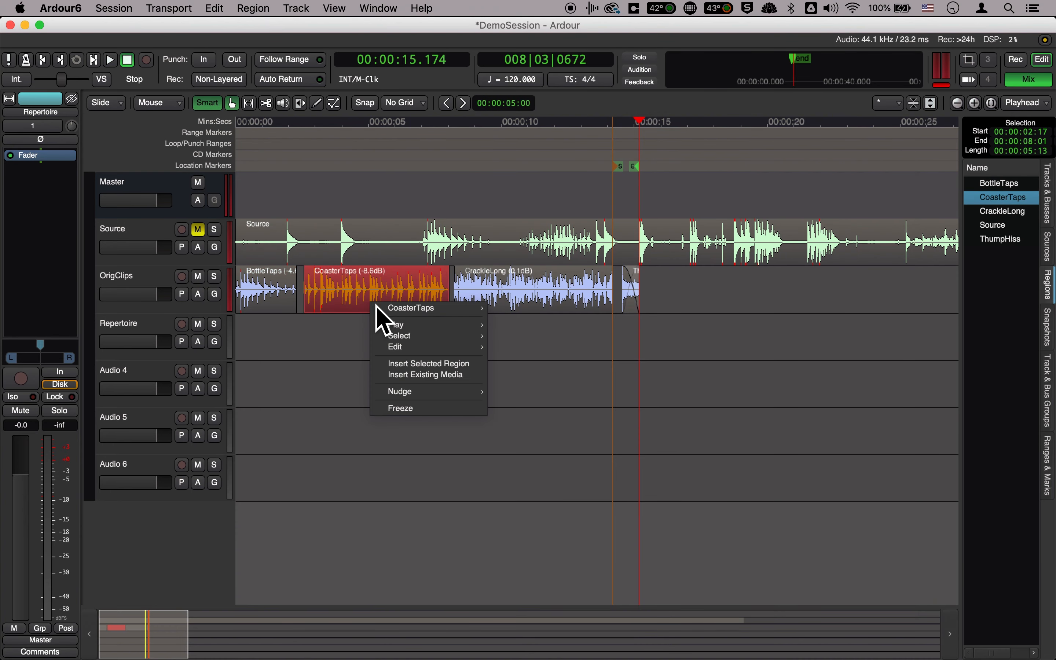
click(362, 304)
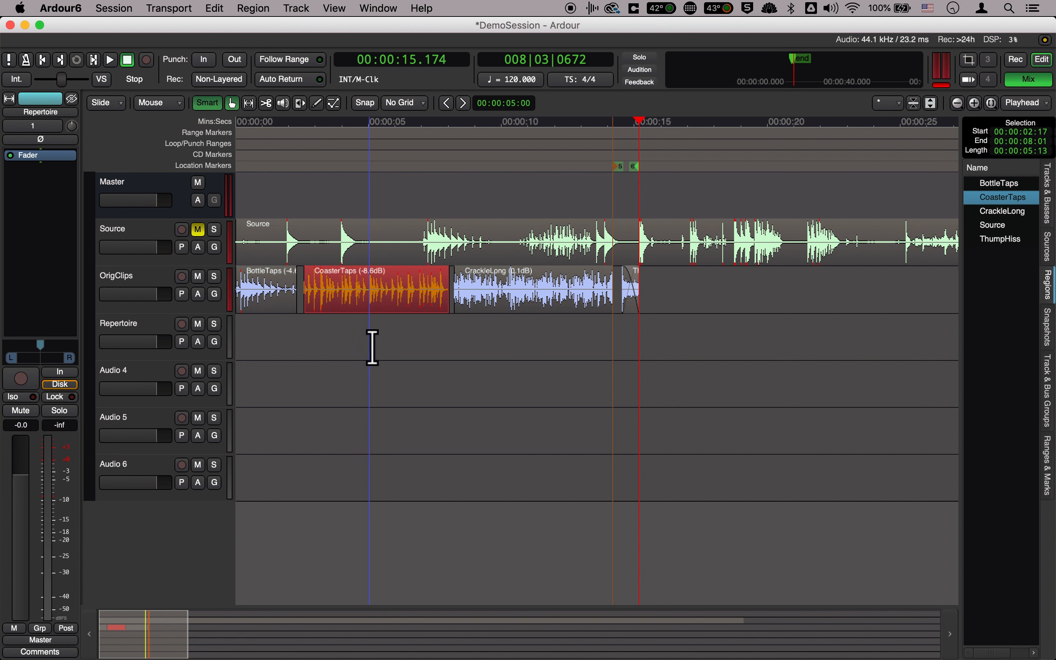
click(370, 339)
click(360, 308)
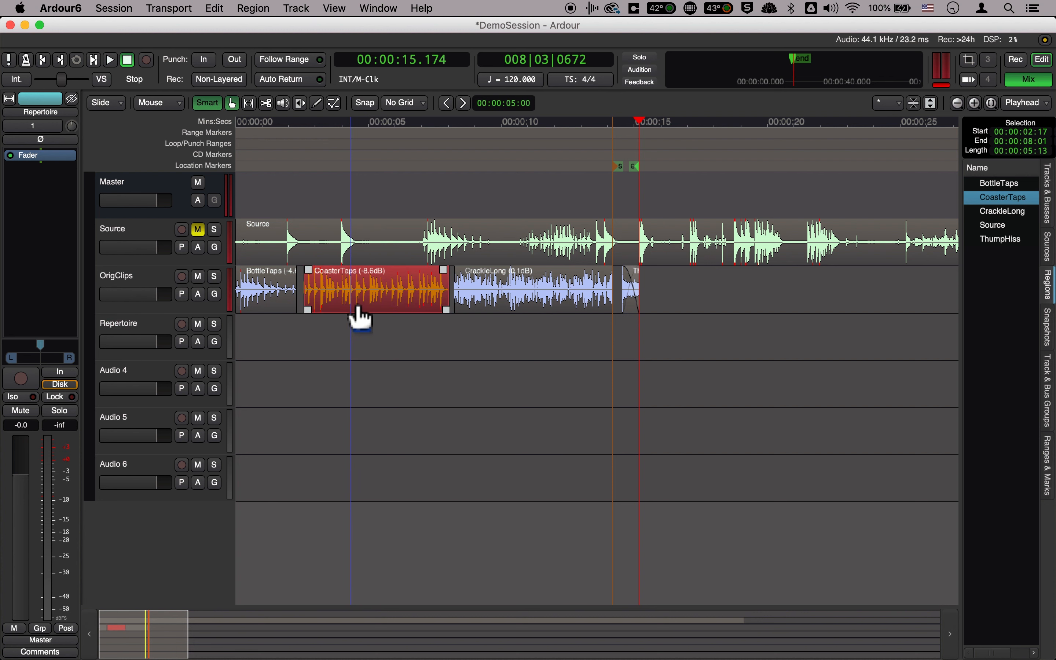
key(ctrl+super+e)
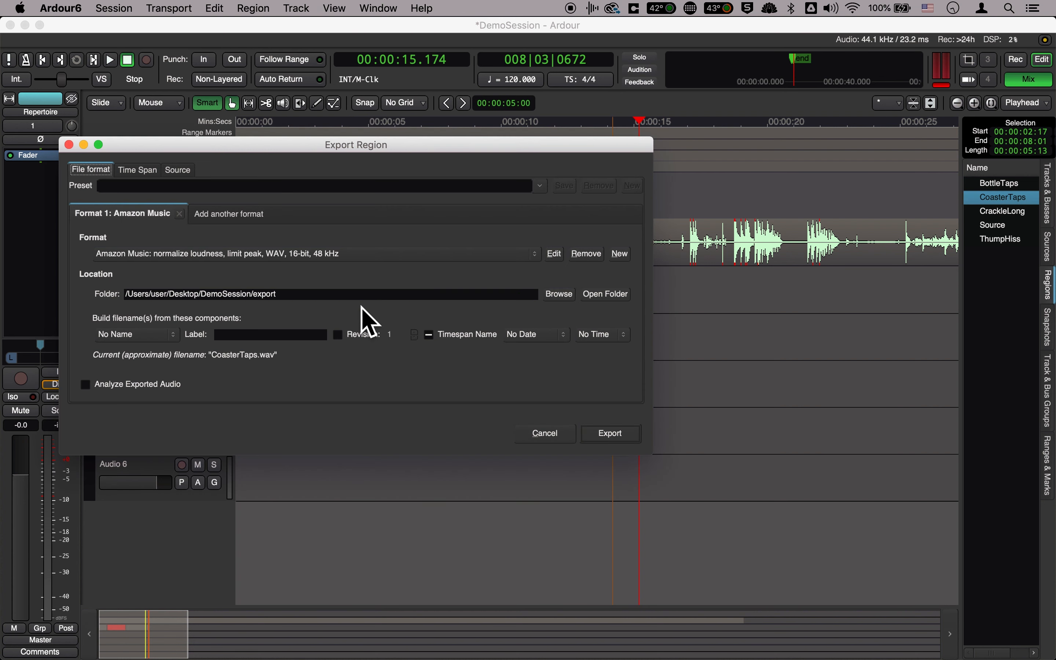
key(Return)
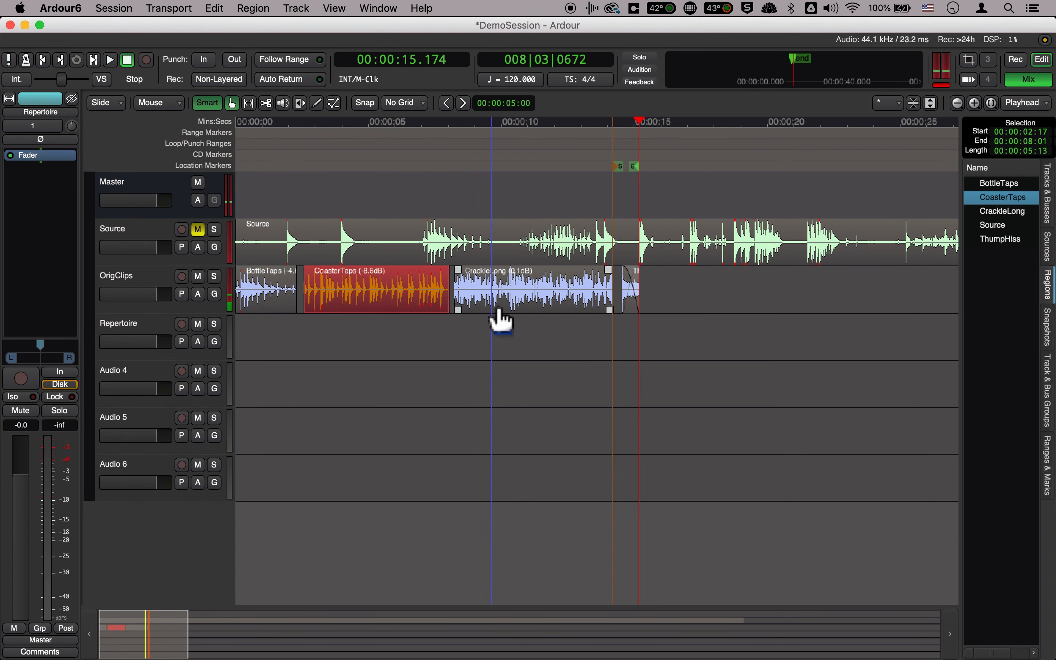
- Export the CrackleLong region to the export folder with the Amazon Music WAV format
click(496, 309)
key(ctrl+super+e)
key(Return)
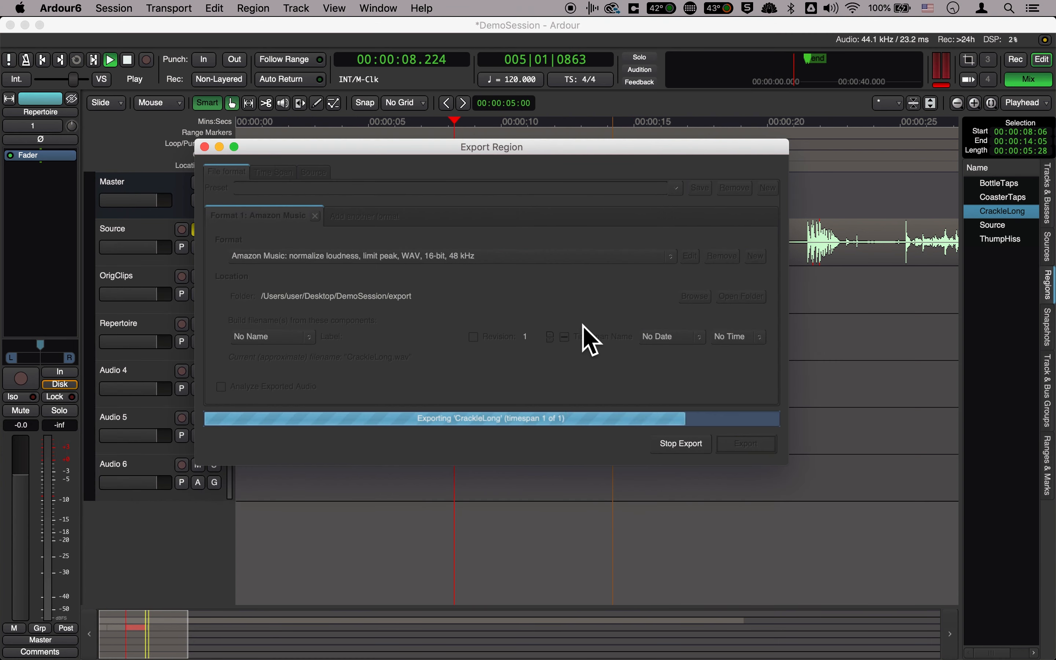
- Export the ThumpHiss region to the export folder with the same Amazon Music WAV settings
click(630, 301)
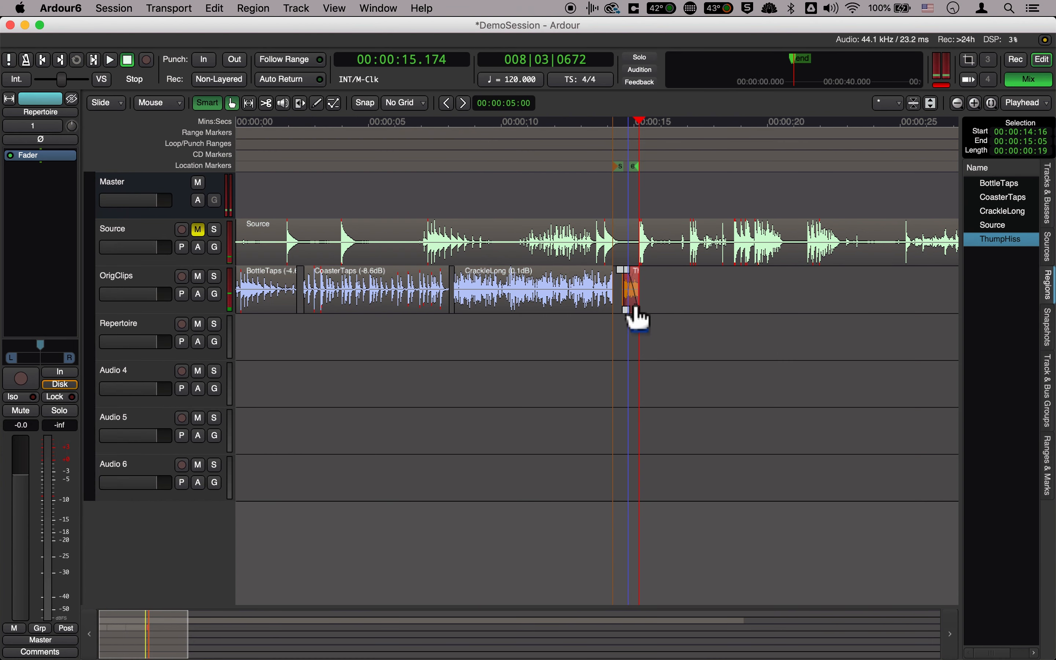
key(ctrl+super+e)
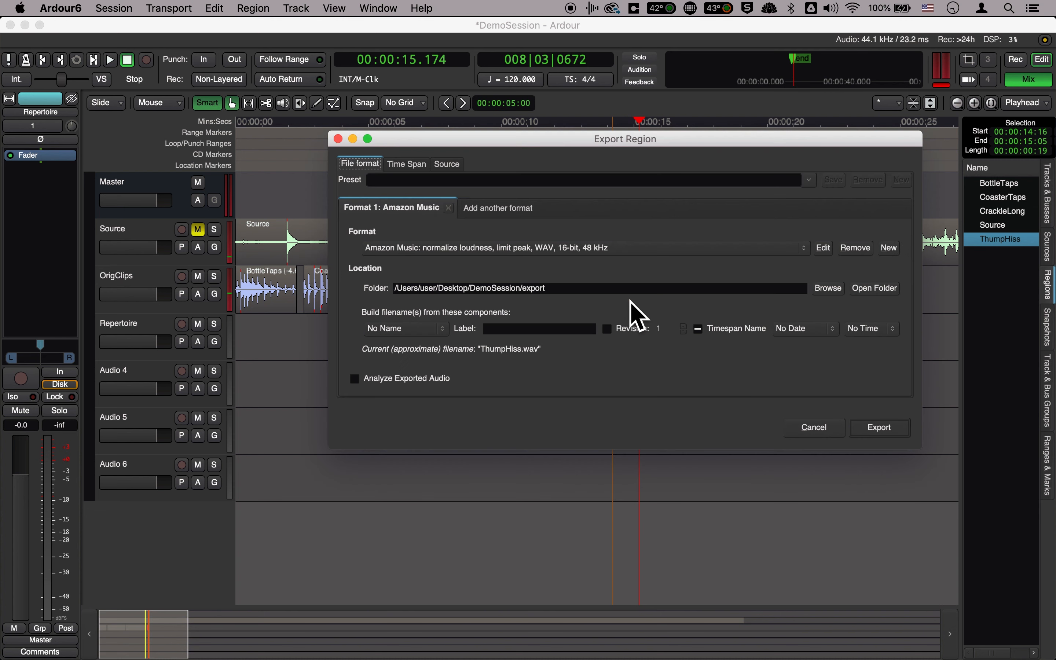
key(Return)
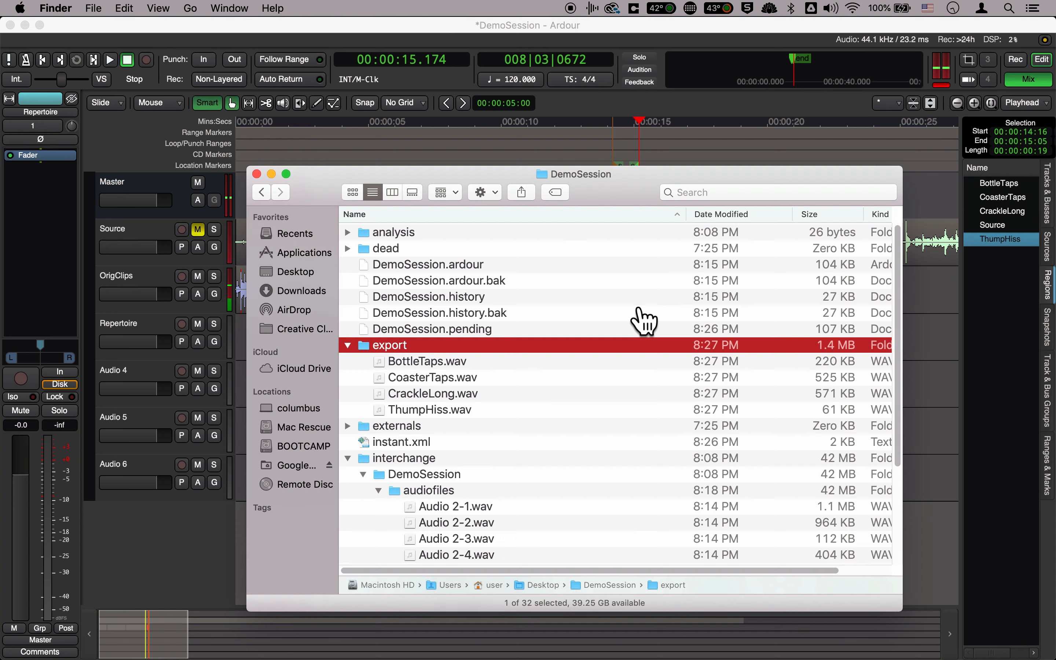
- In Finder, select the four exported files from BottleTaps.wav through ThumpHiss.wav in the session's export folder
click(462, 360)
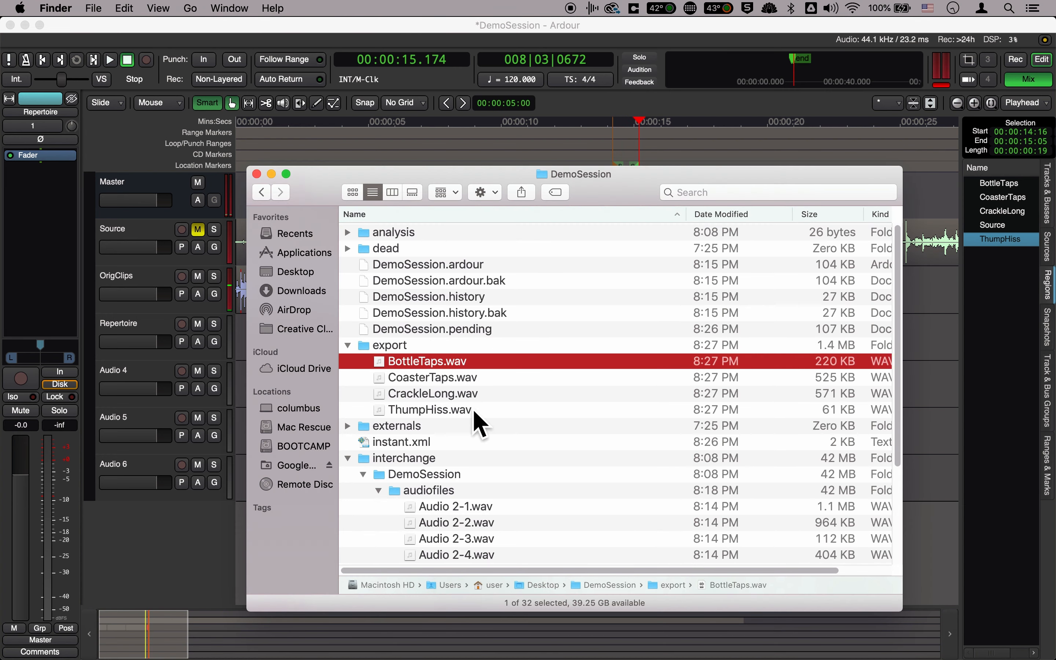
click(474, 411)
click(471, 361)
shift+click(474, 407)
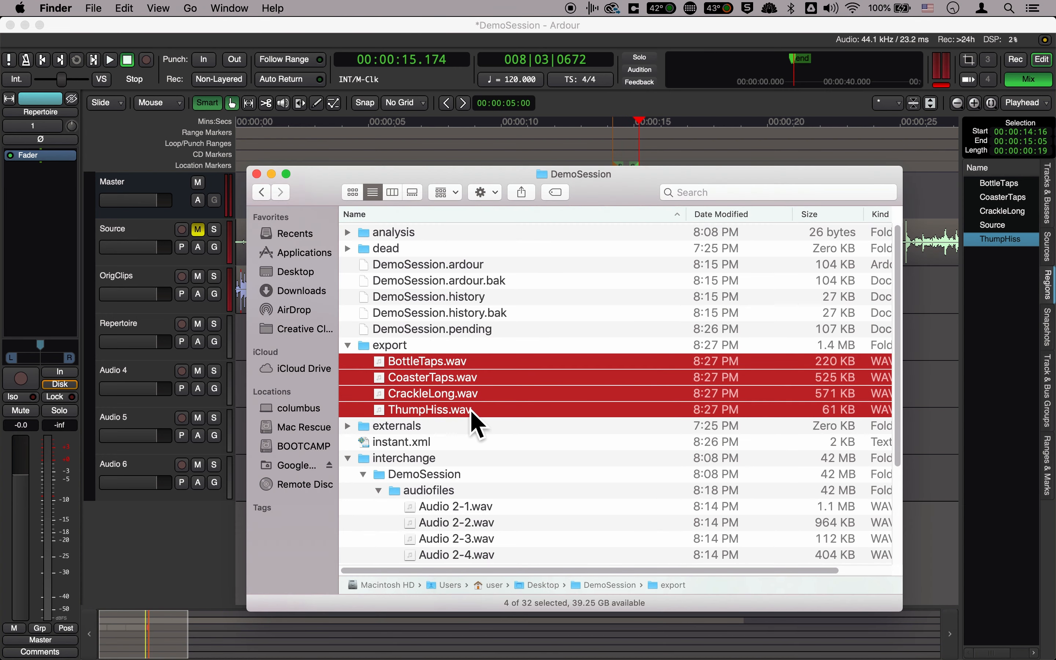
key(space)
key(space)
click(485, 425)
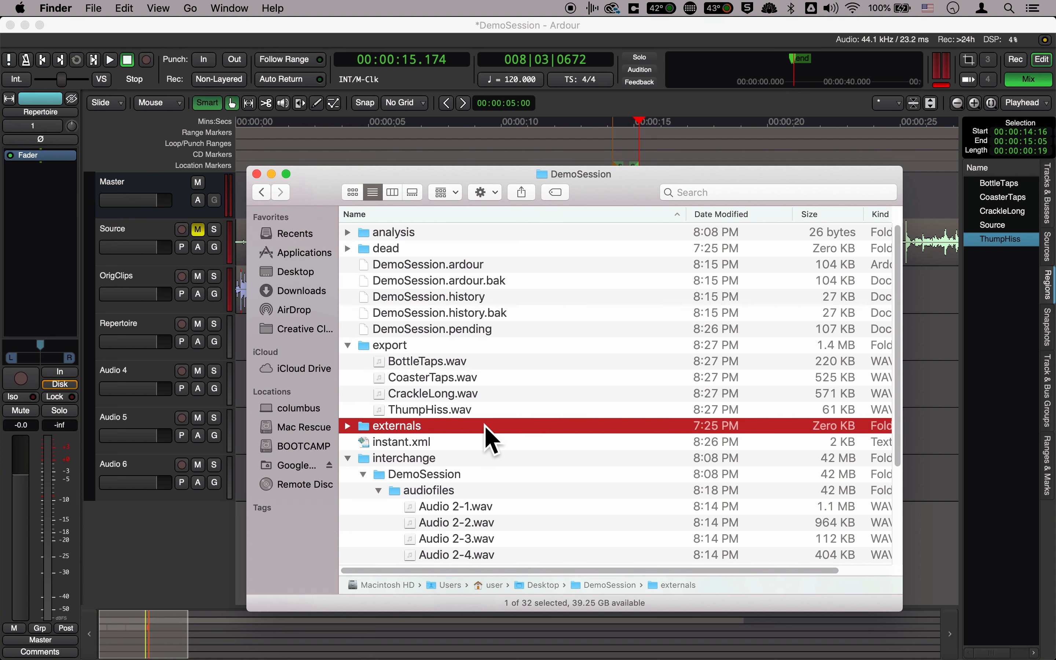
click(434, 349)
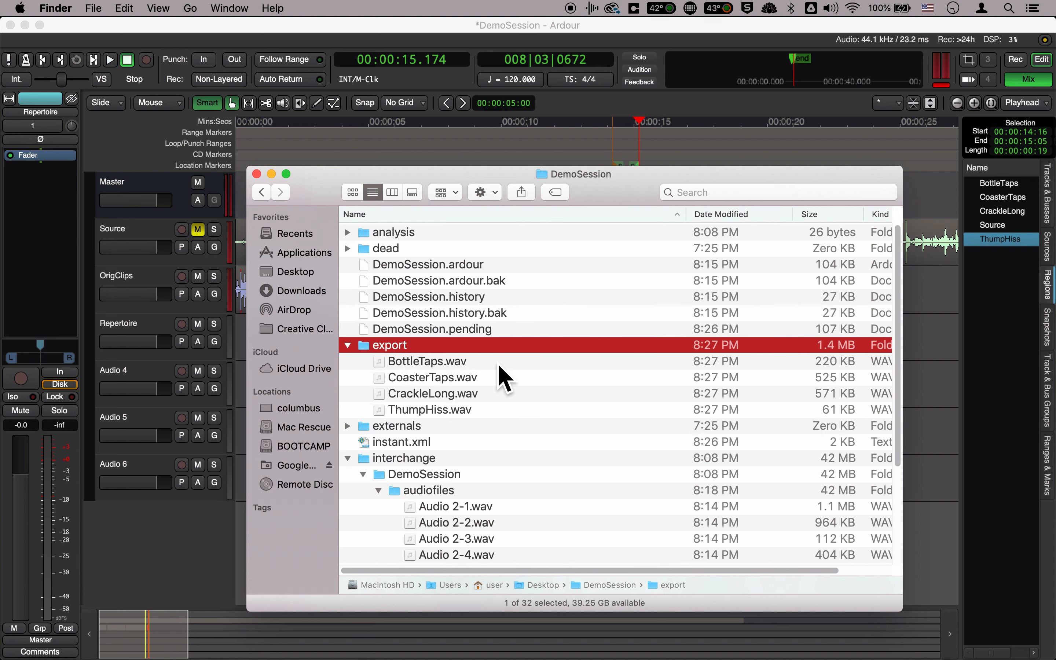
click(529, 378)
- Create a new folder named Sounds inside the DemoSession folder and collapse the interchange folder
right_click(555, 249)
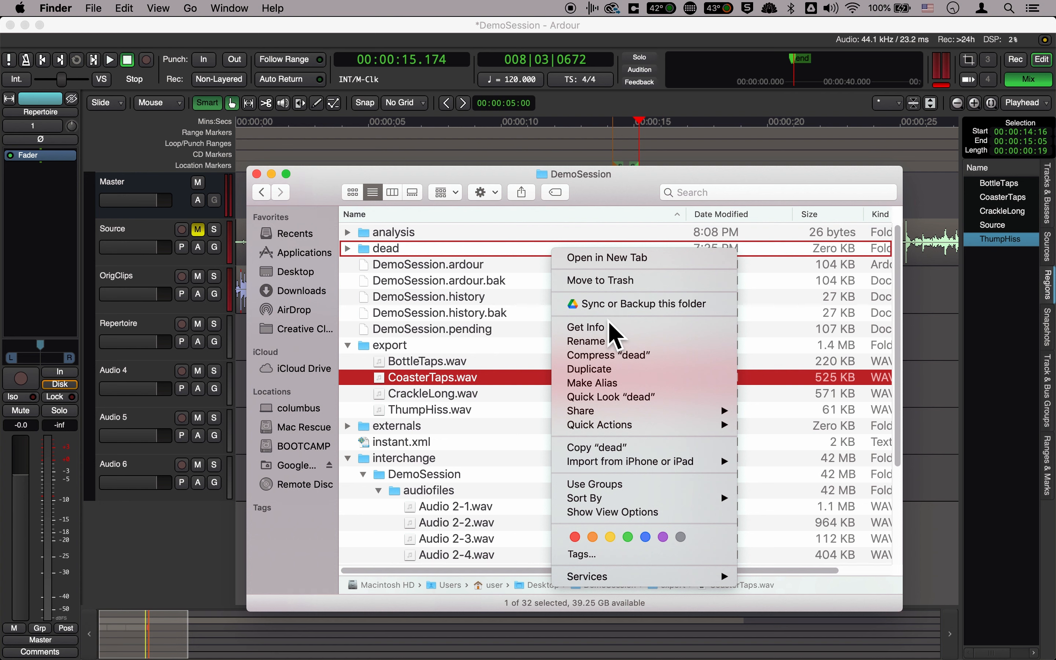
key(Escape)
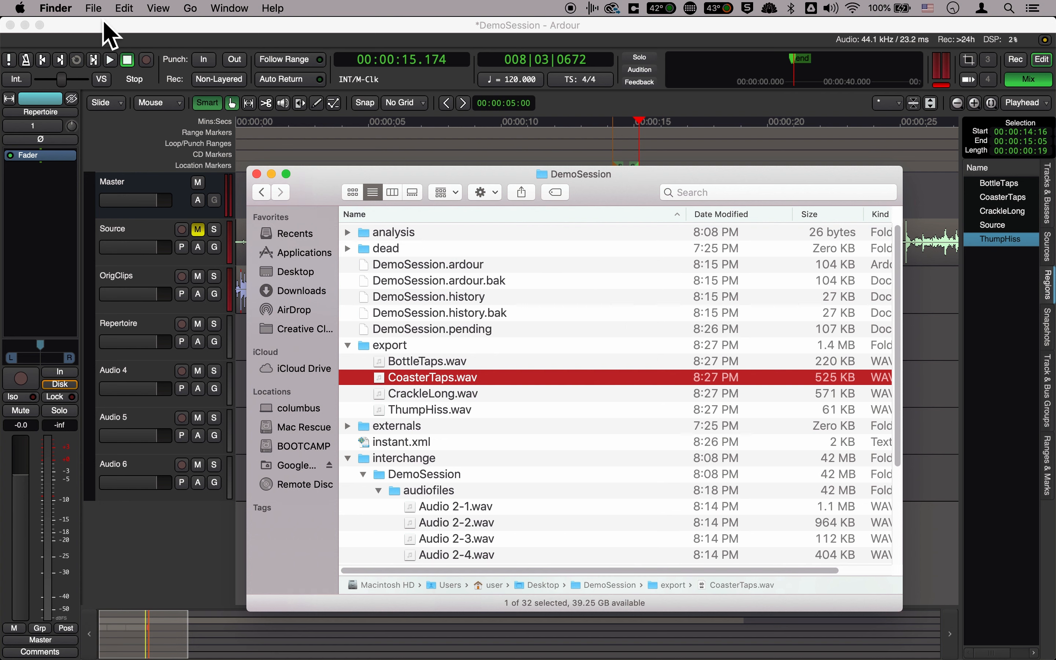
click(94, 7)
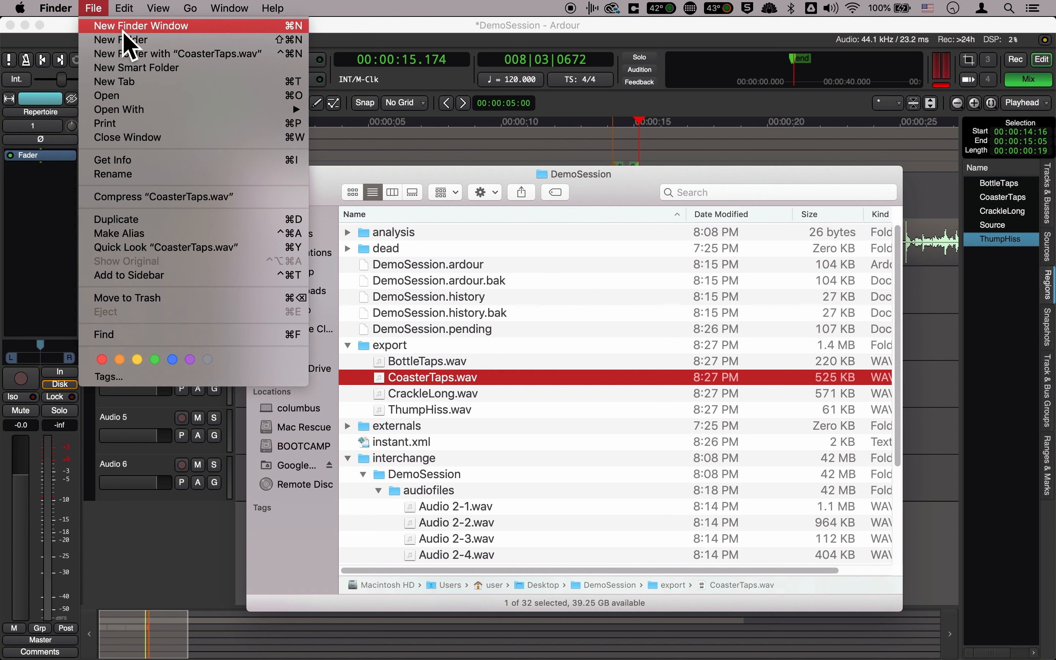
click(168, 40)
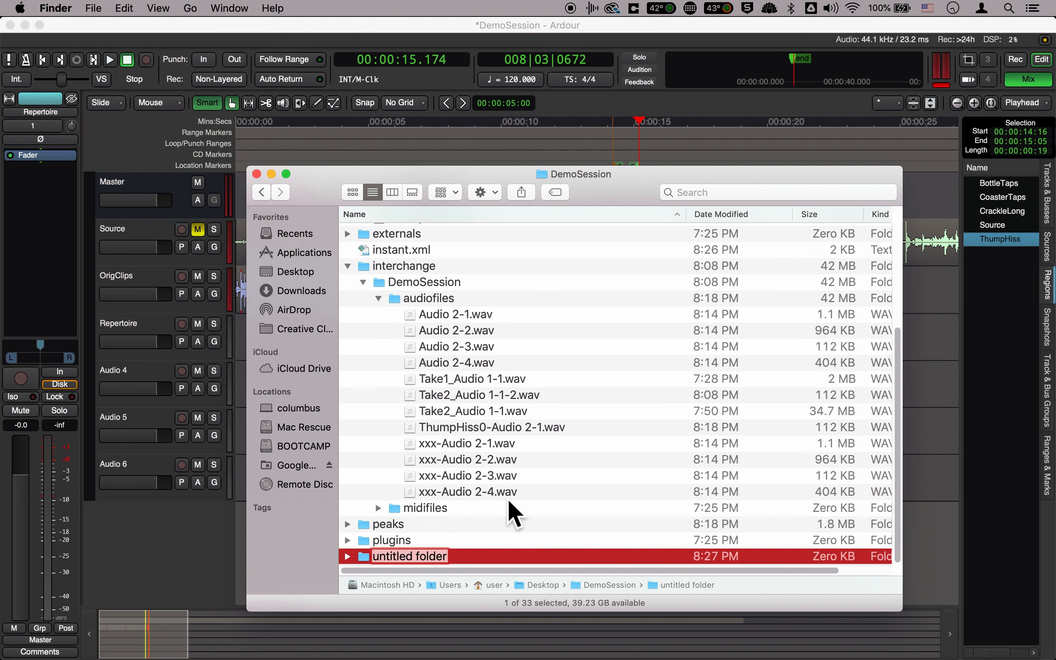
text(Sounds)
key(Return)
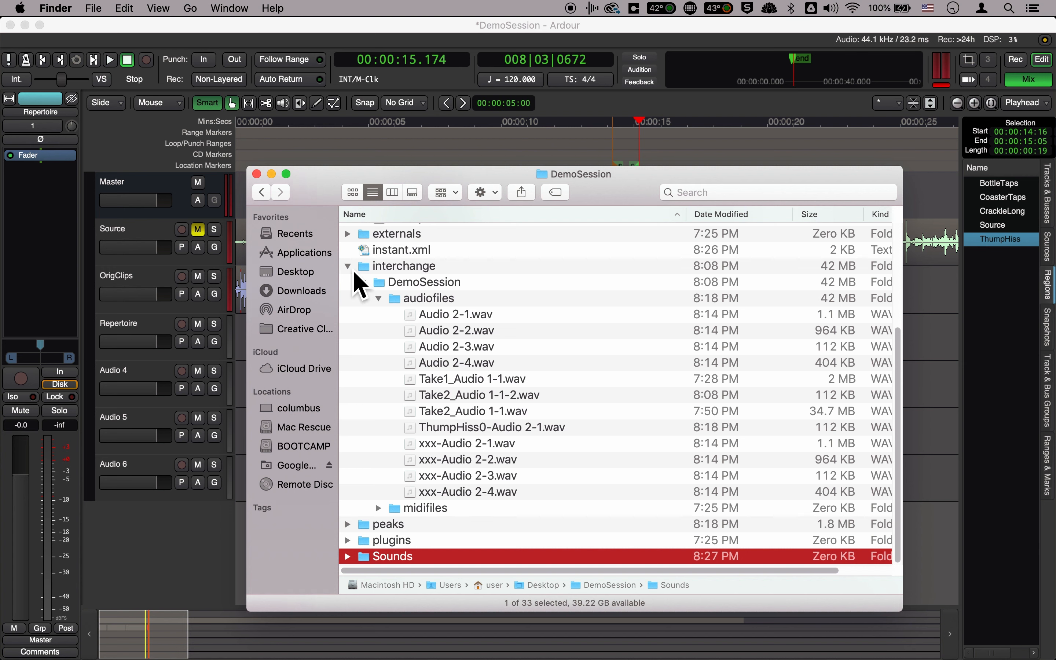
click(348, 266)
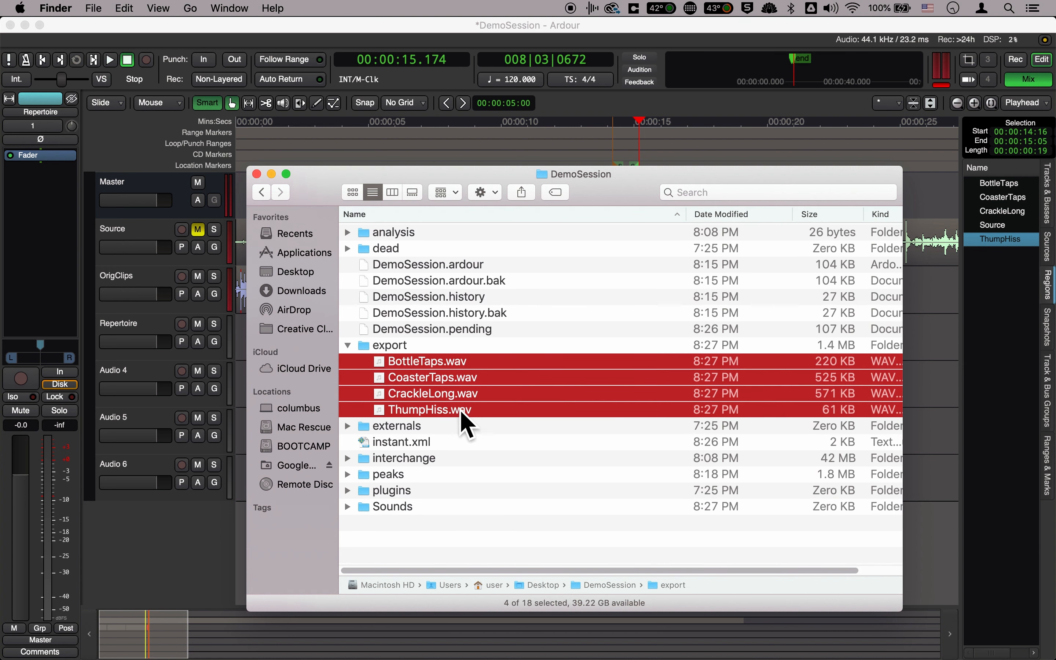